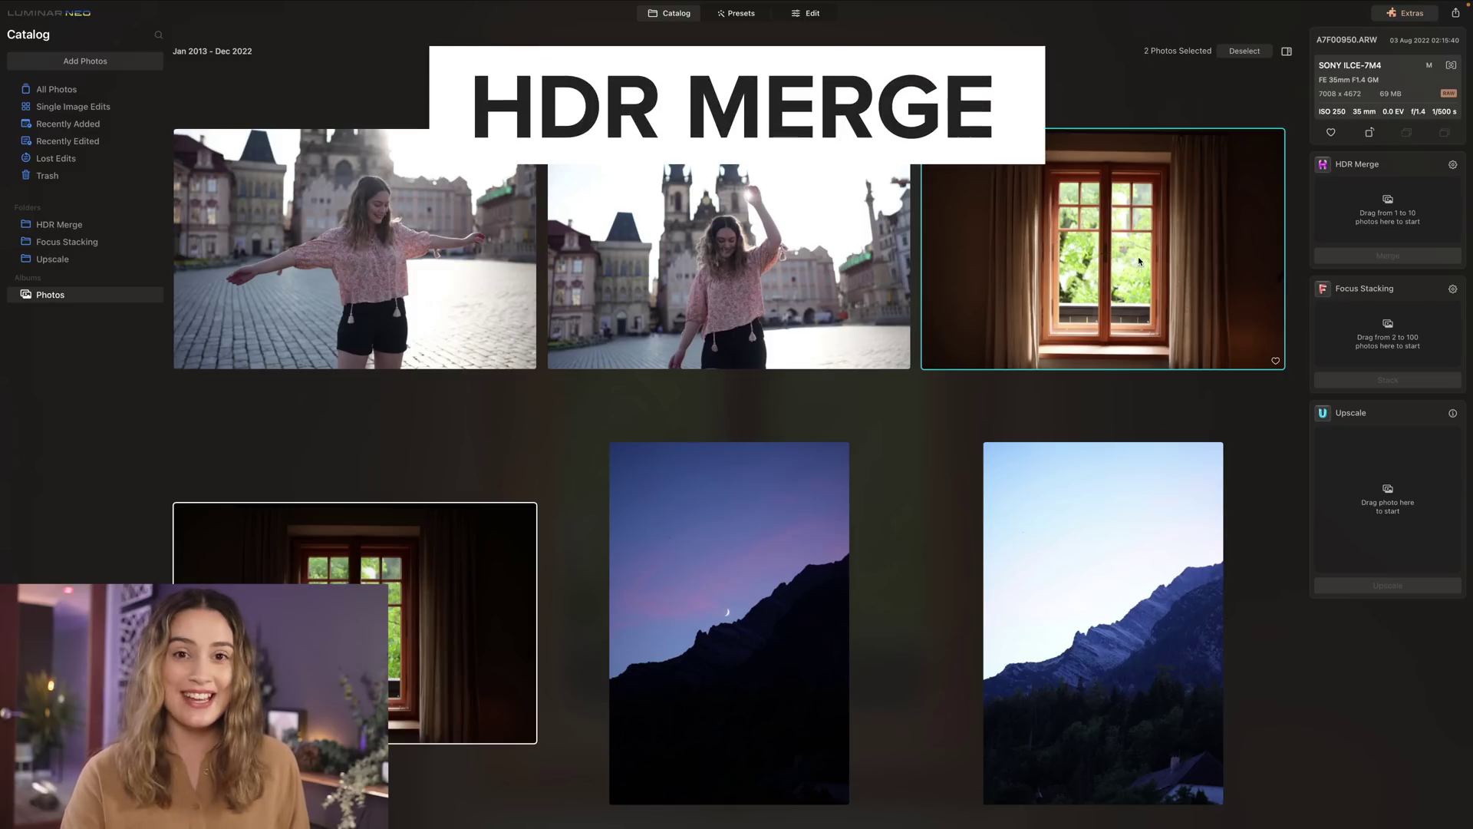
Merge the two window exposures with Auto Alignment on and open the HDR result full size
drag(1139, 261, 1388, 211)
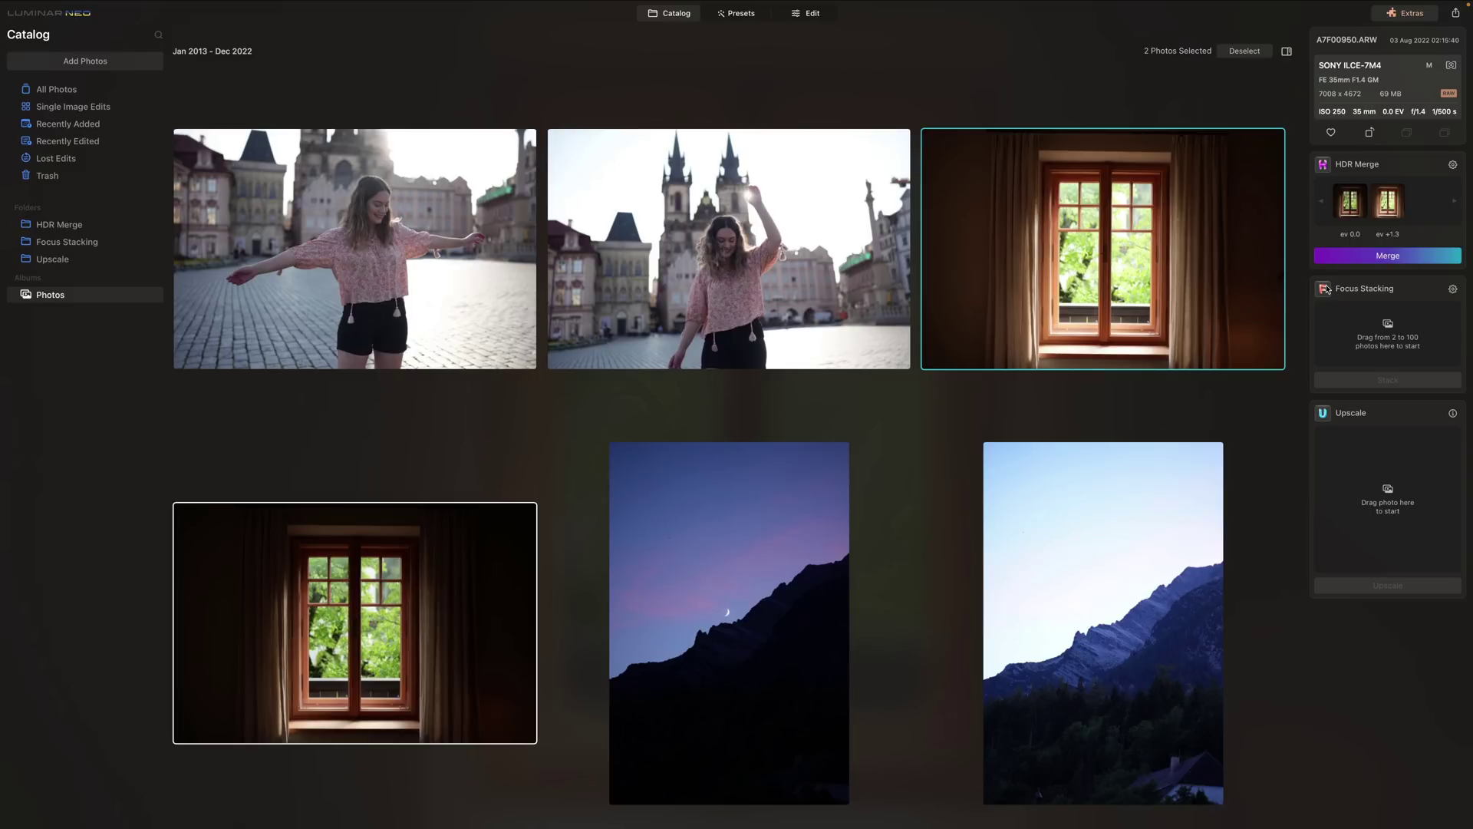
click(1452, 166)
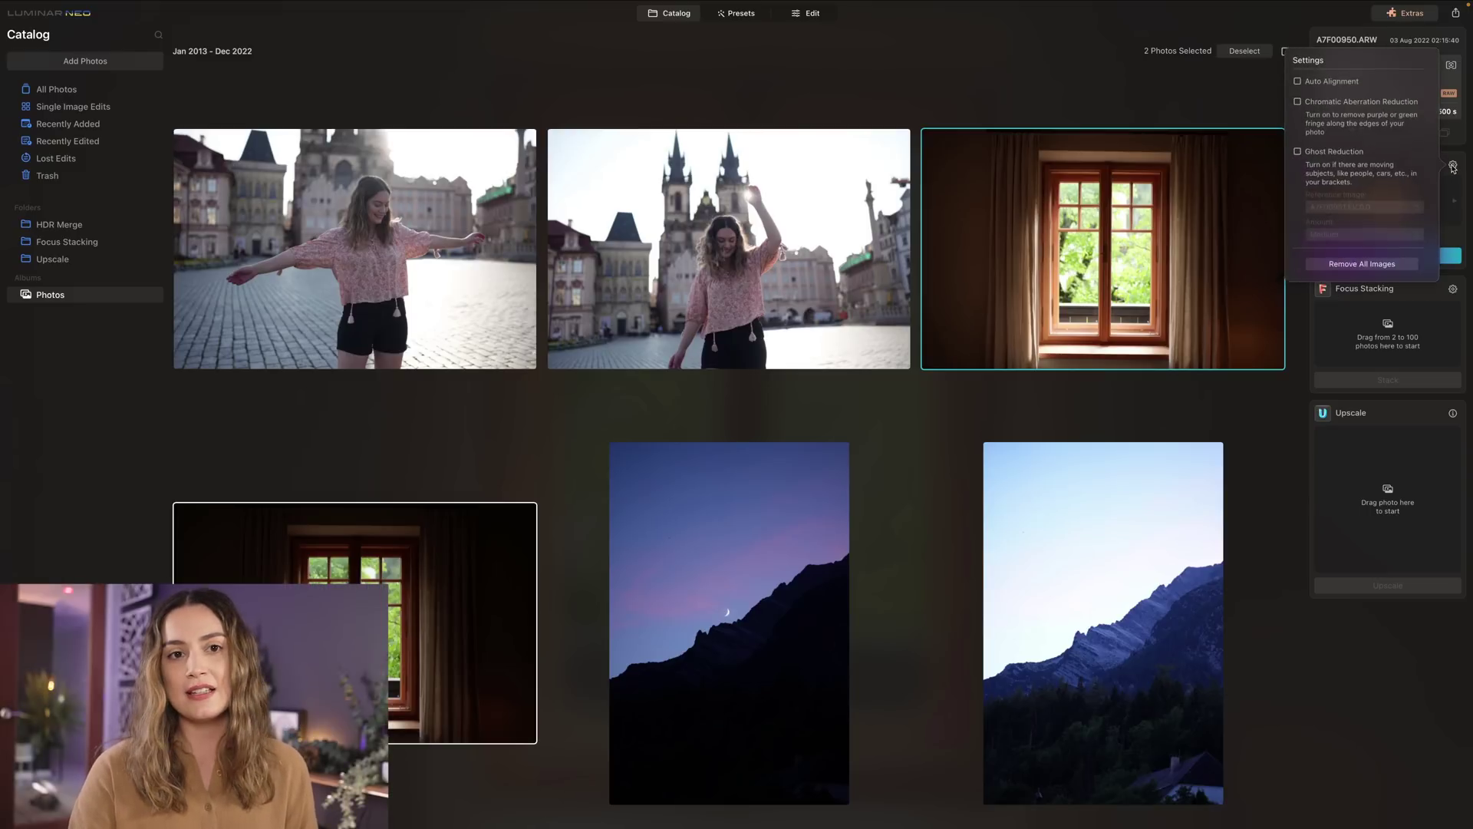
click(1299, 82)
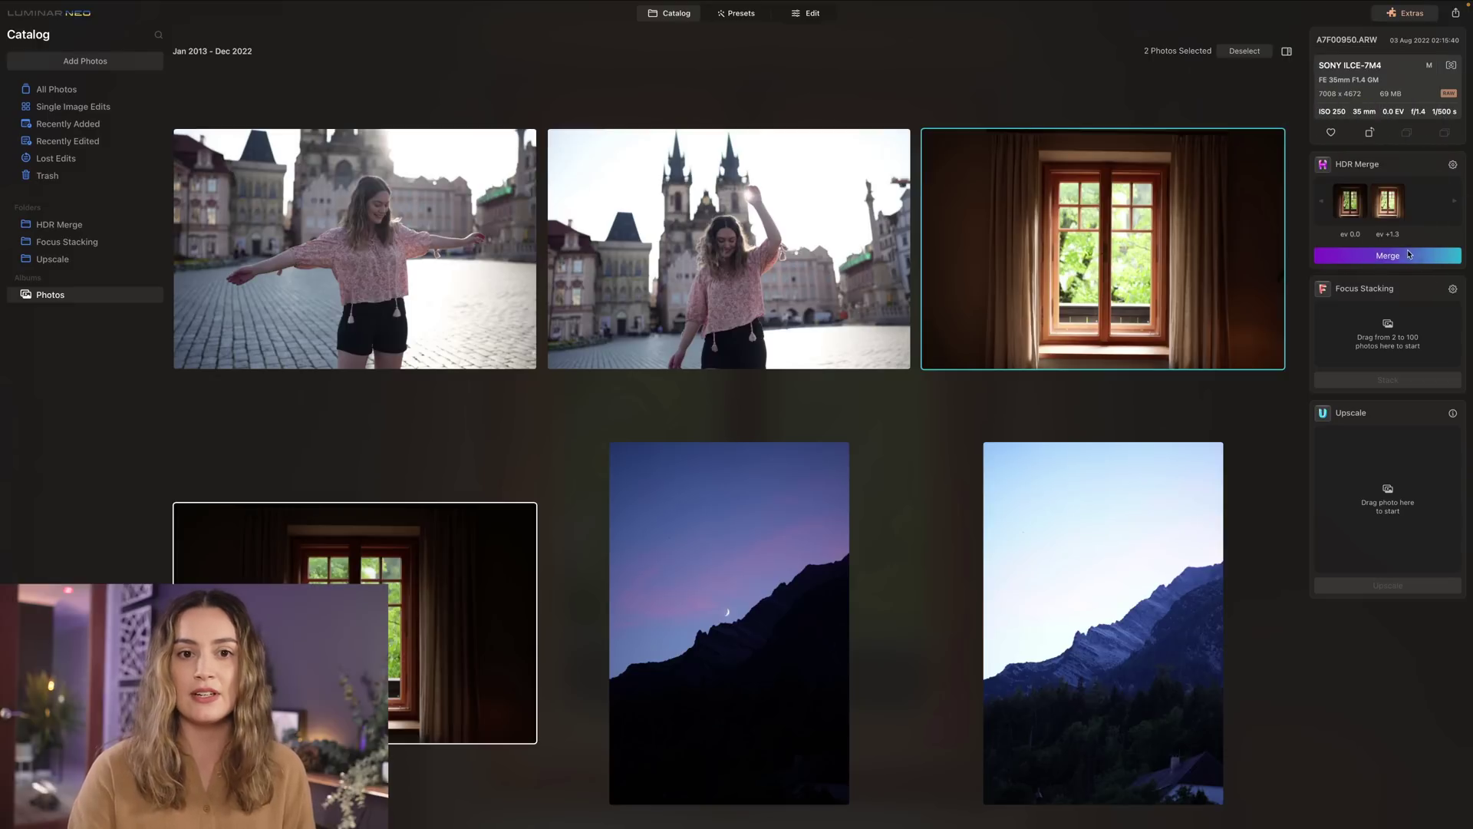
click(1401, 258)
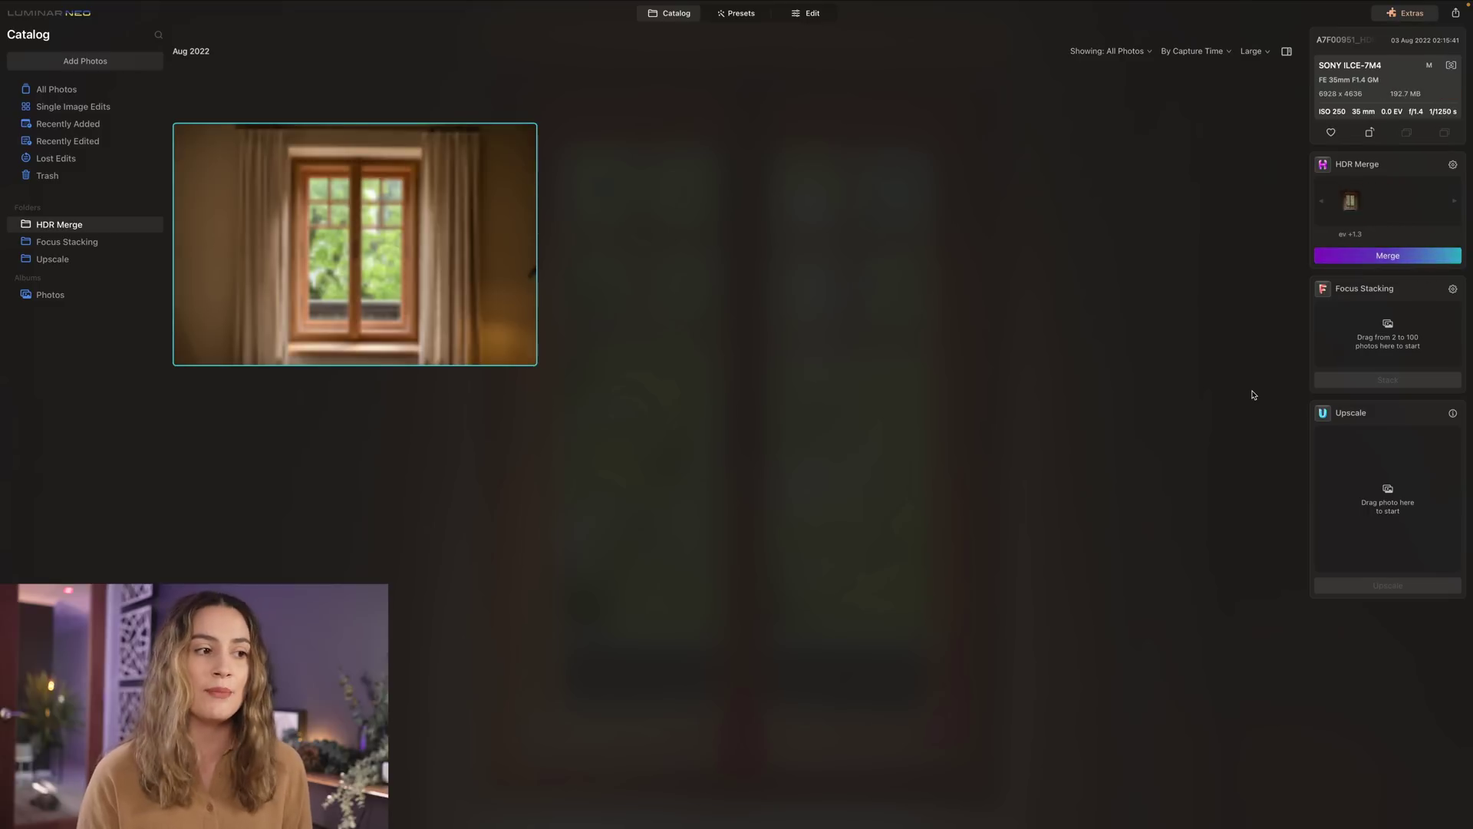
double_click(334, 247)
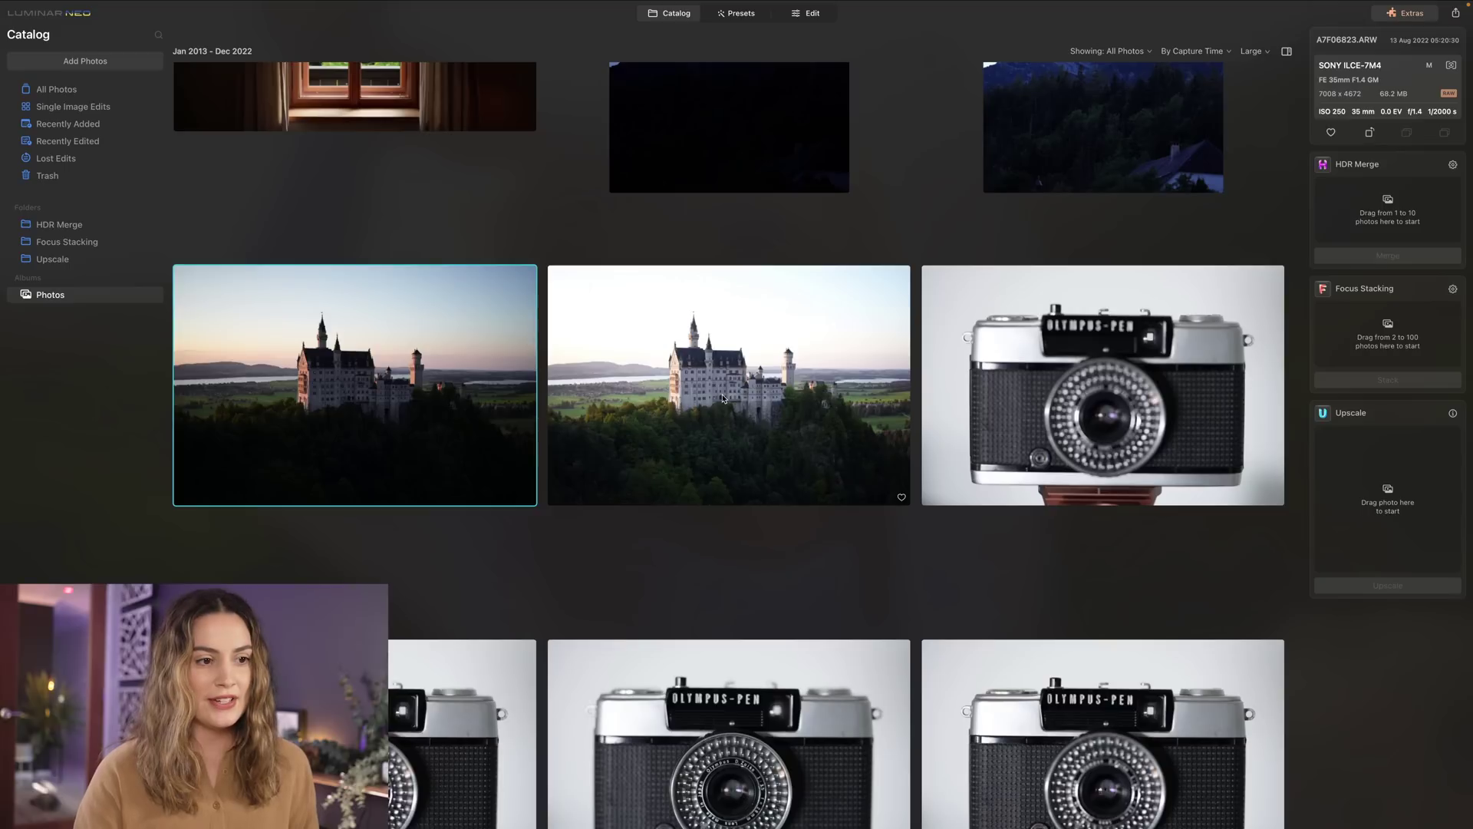
Select both castle exposures and merge them in HDR Merge with Auto Alignment enabled
shift+click(723, 398)
drag(695, 411, 1387, 214)
click(1452, 164)
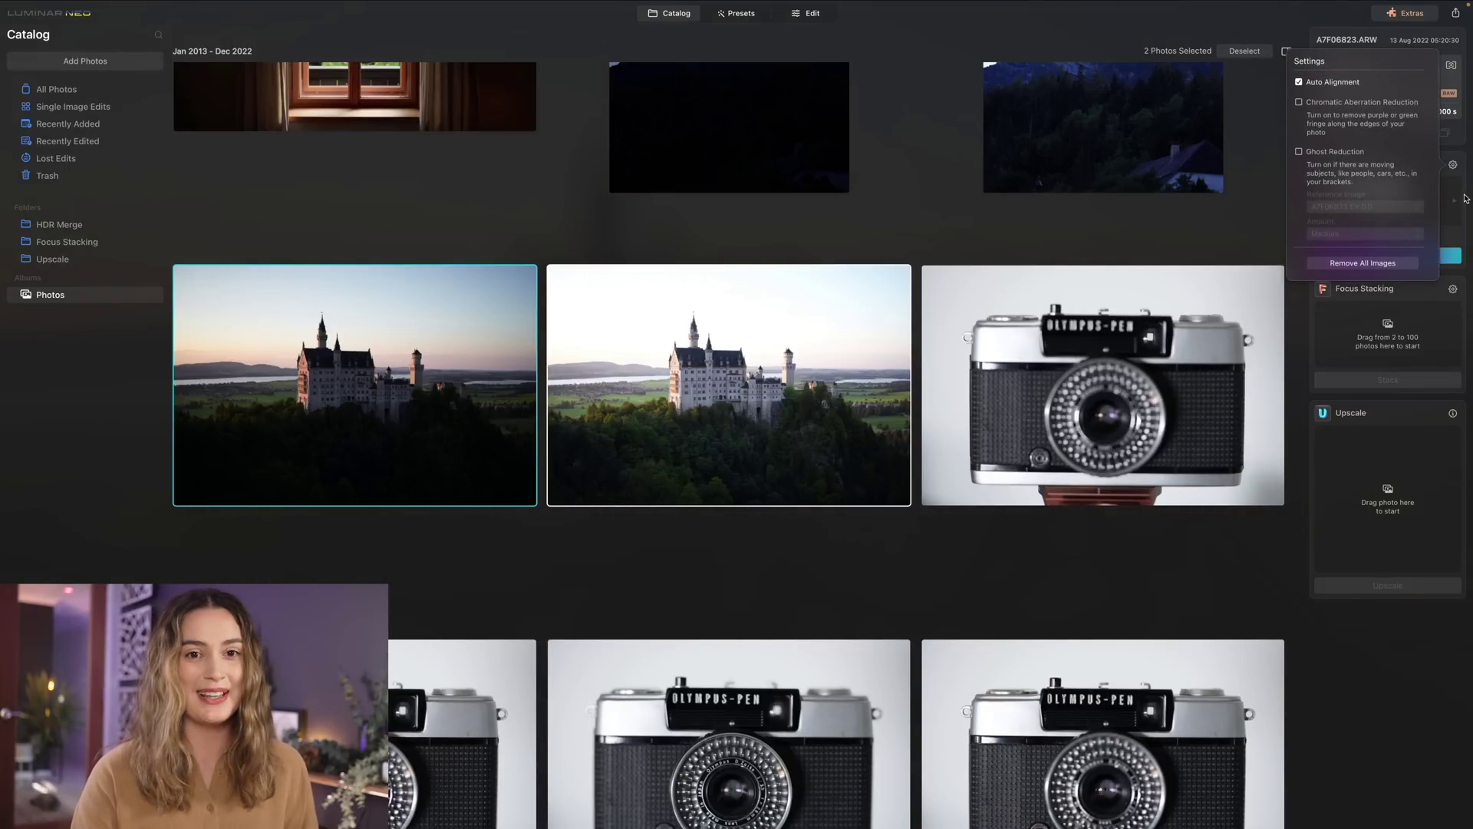
click(1465, 197)
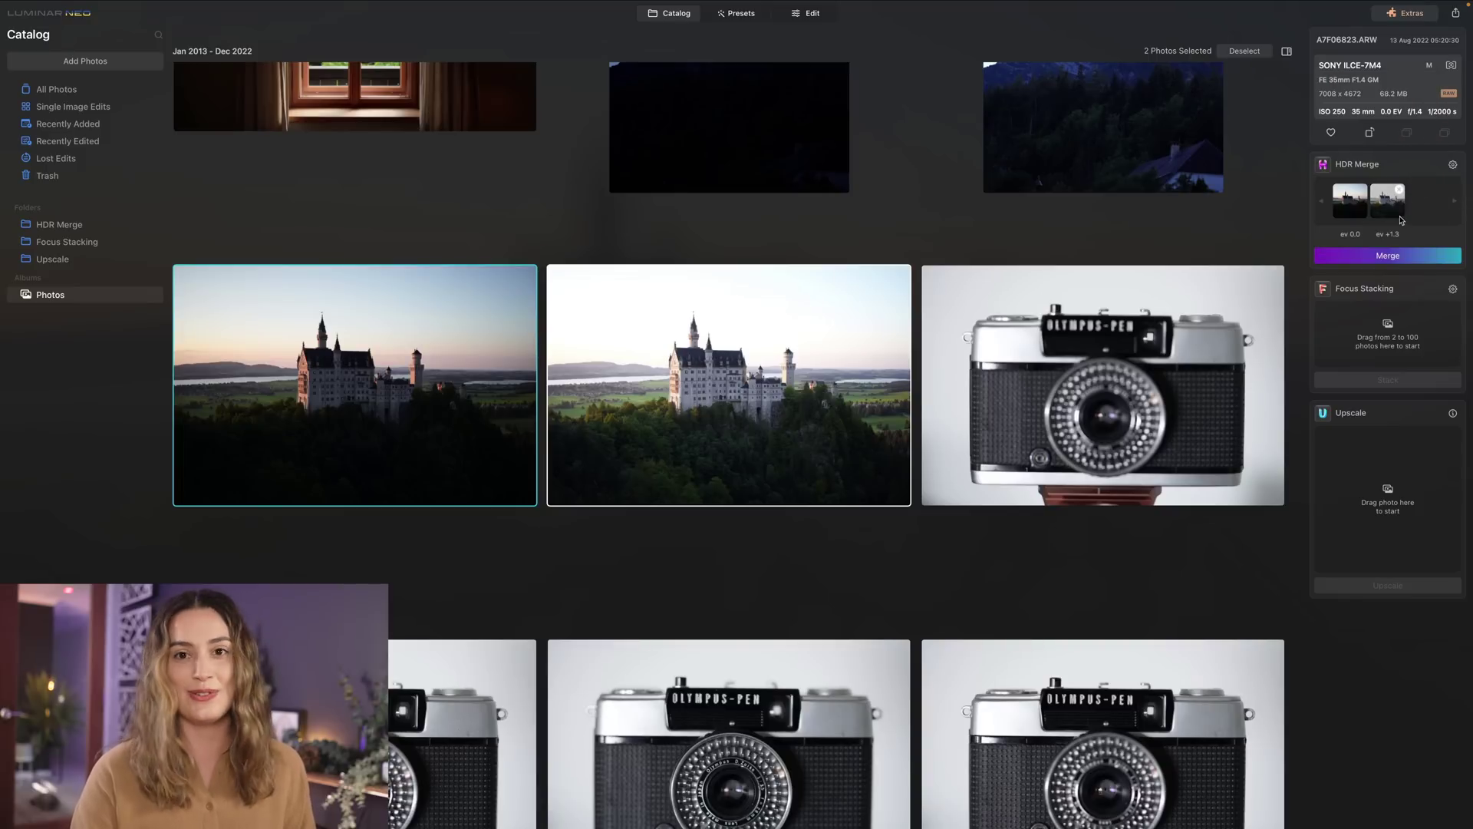
click(1386, 258)
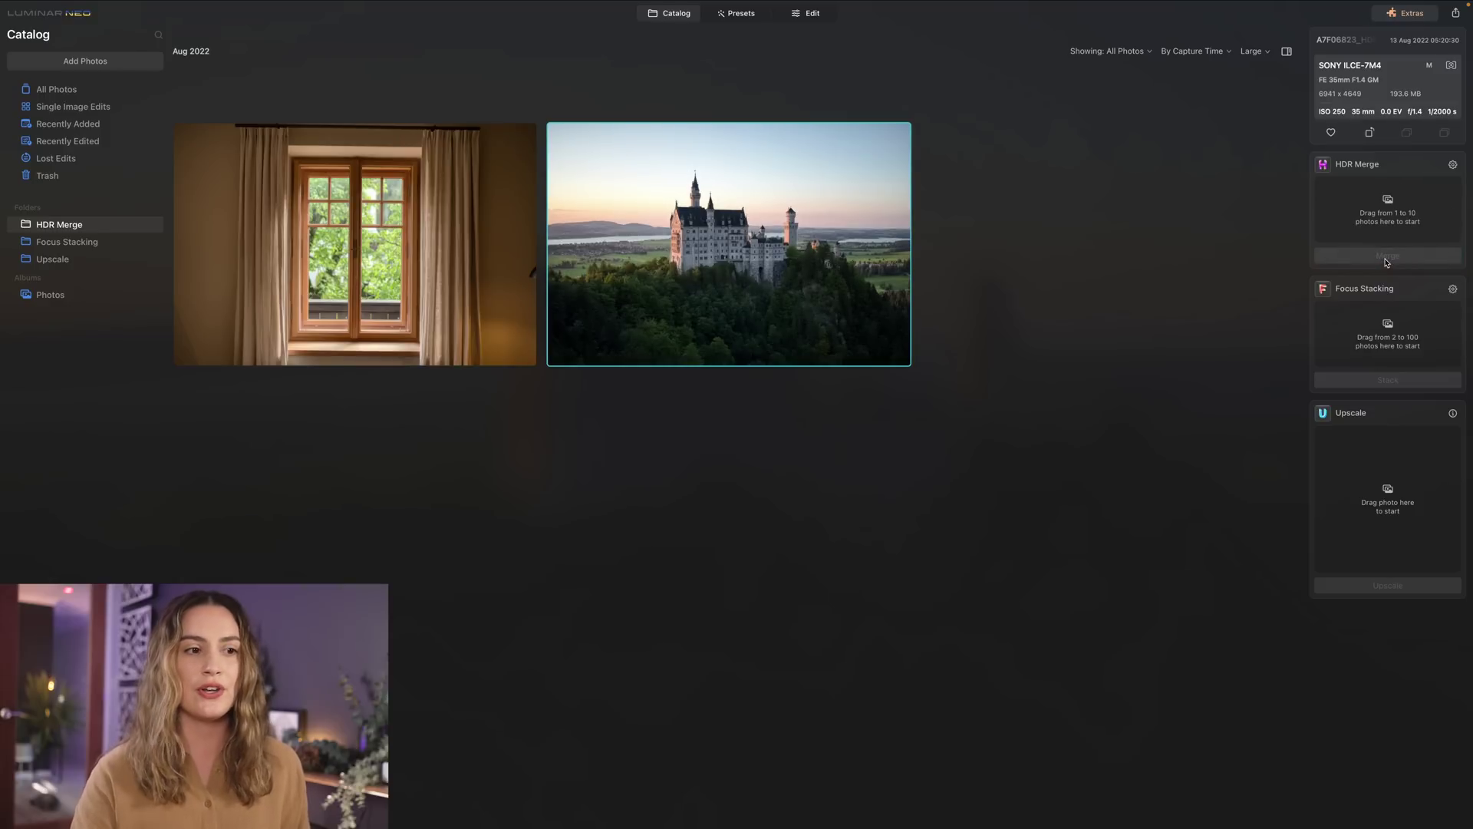
double_click(754, 296)
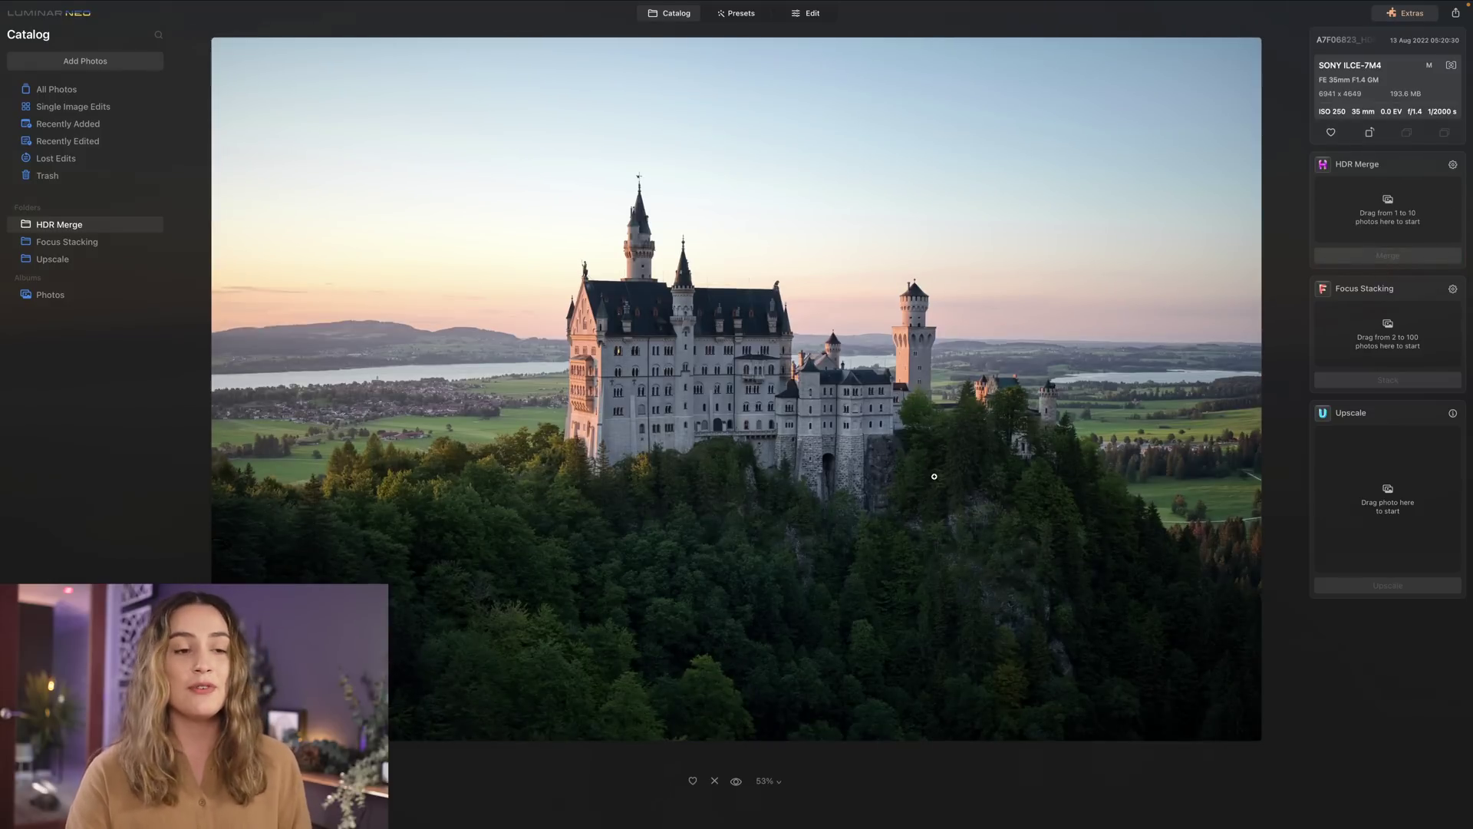
click(537, 484)
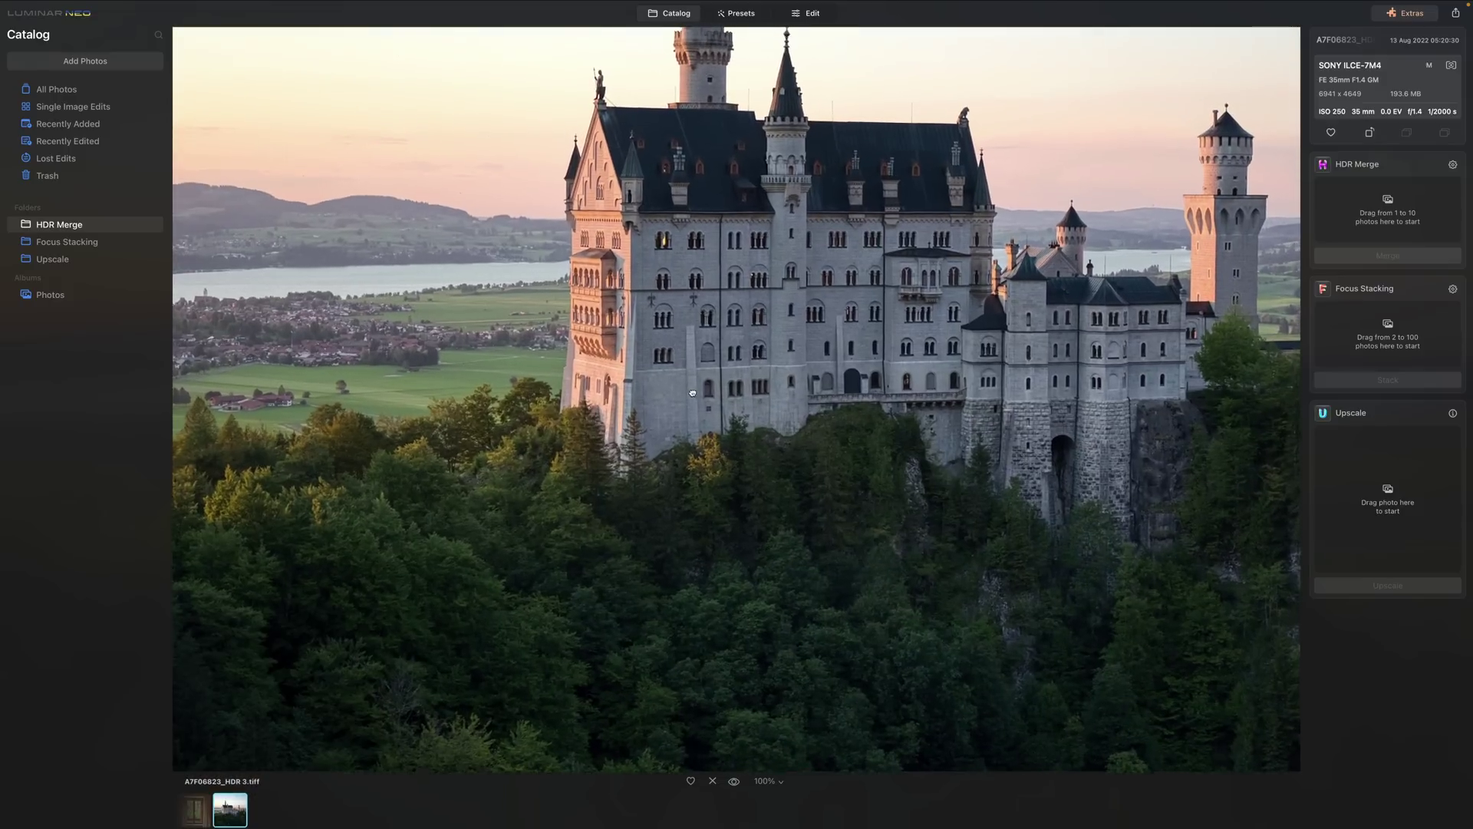
drag(722, 263, 713, 343)
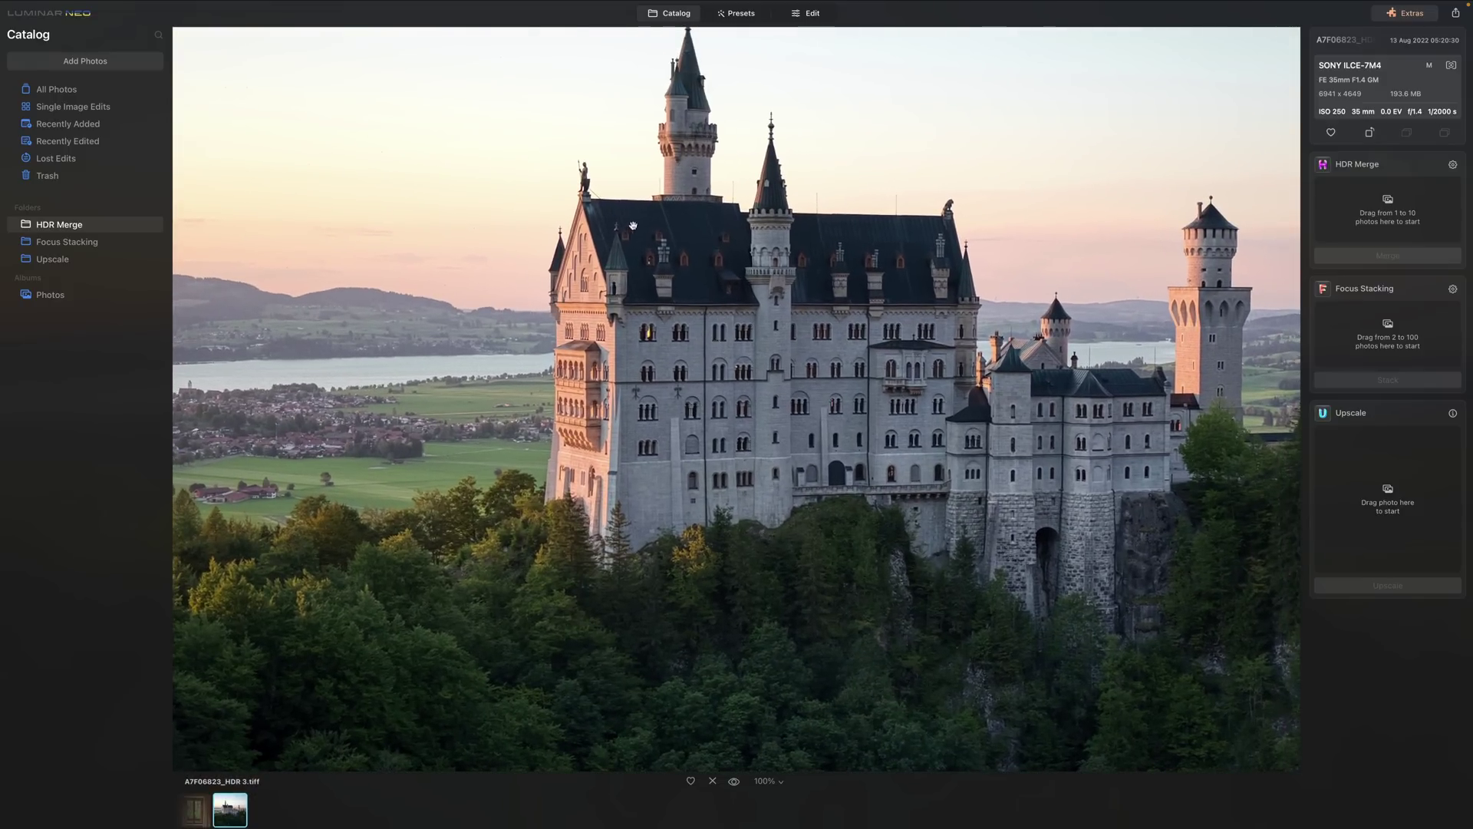
scroll(691, 261, down, 5)
scroll(690, 261, left, 6)
scroll(784, 266, left, 2)
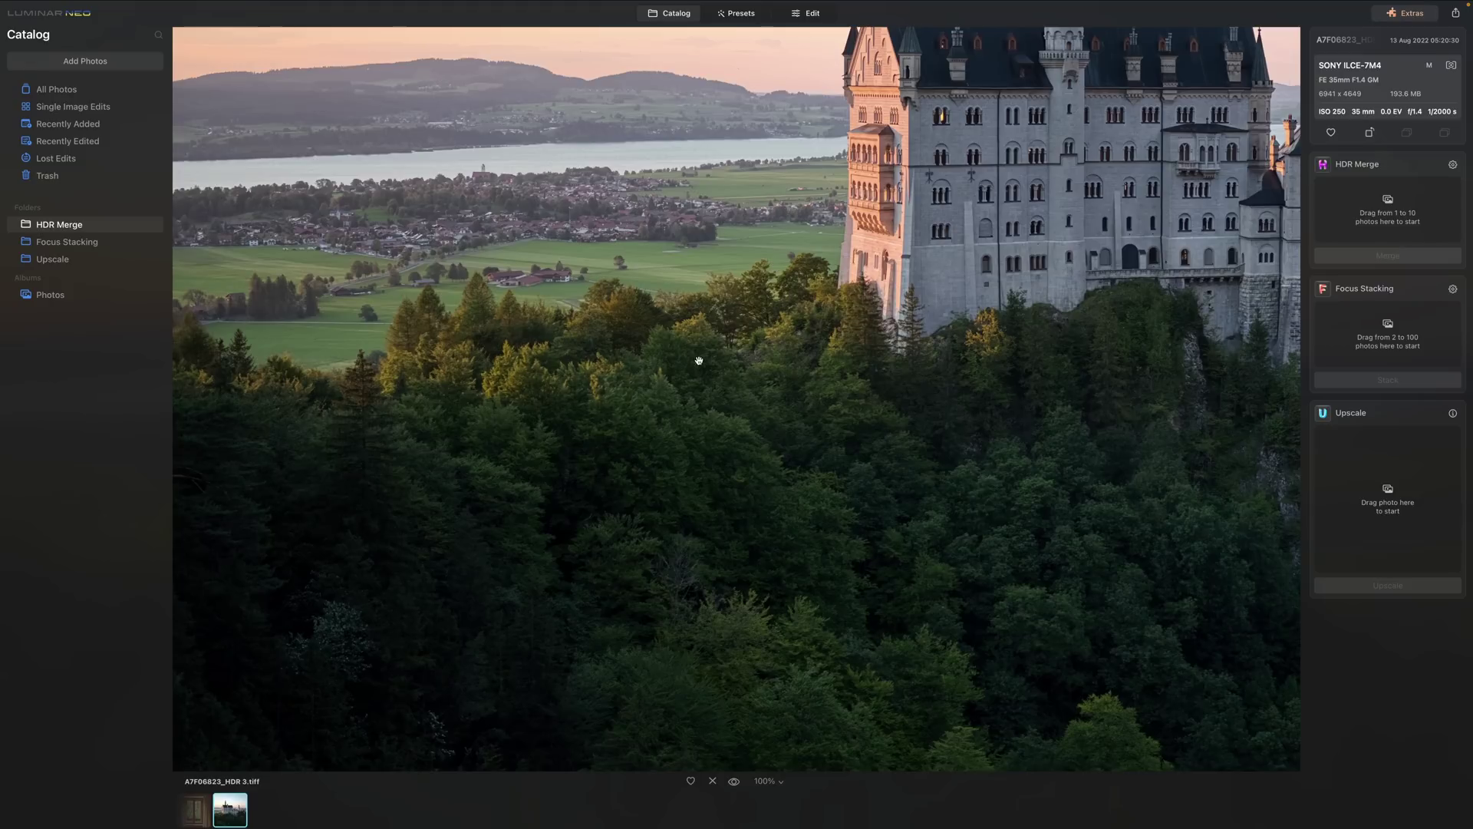
click(734, 347)
click(1074, 412)
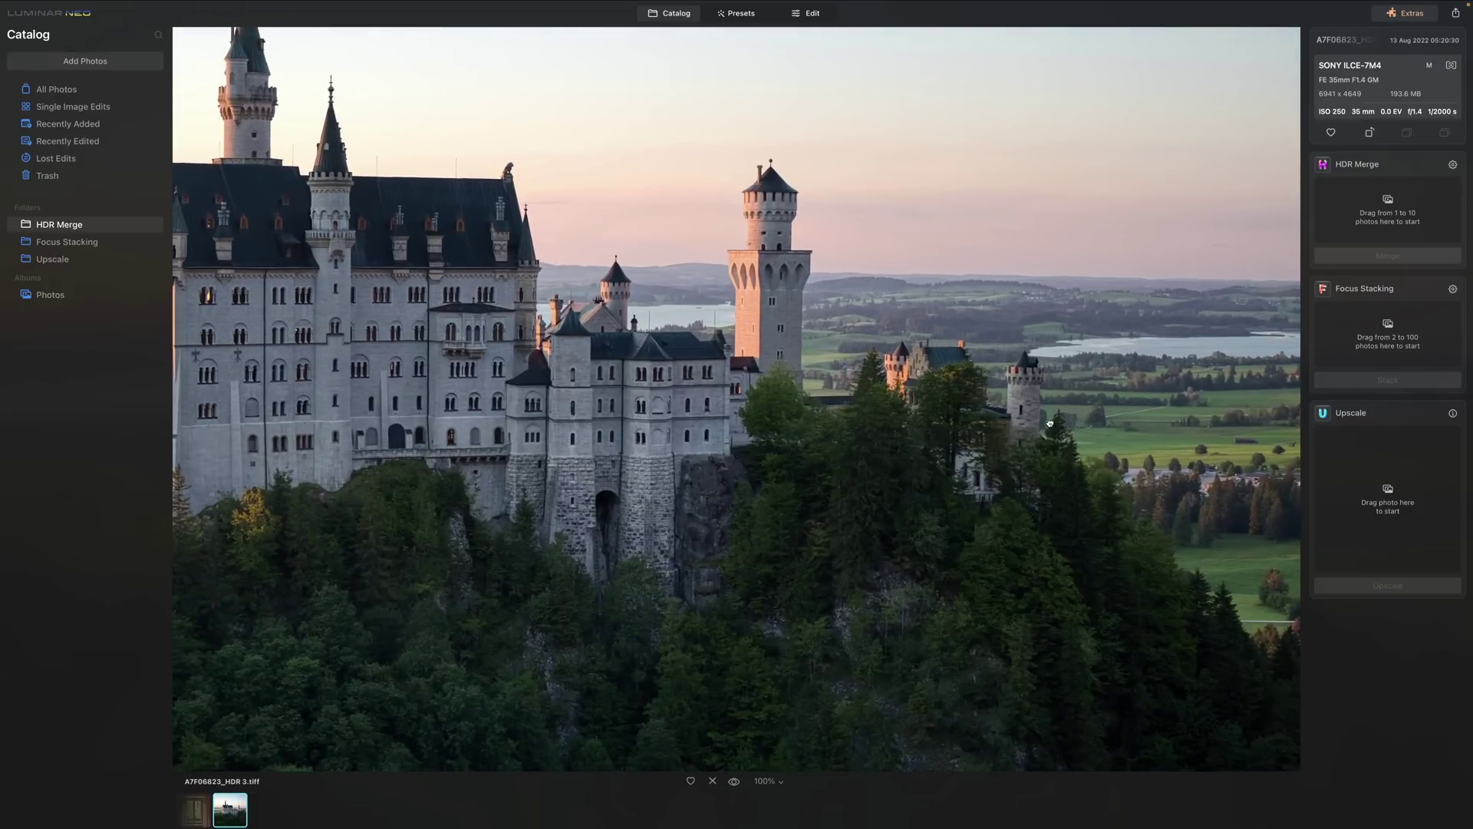
drag(1070, 415, 833, 284)
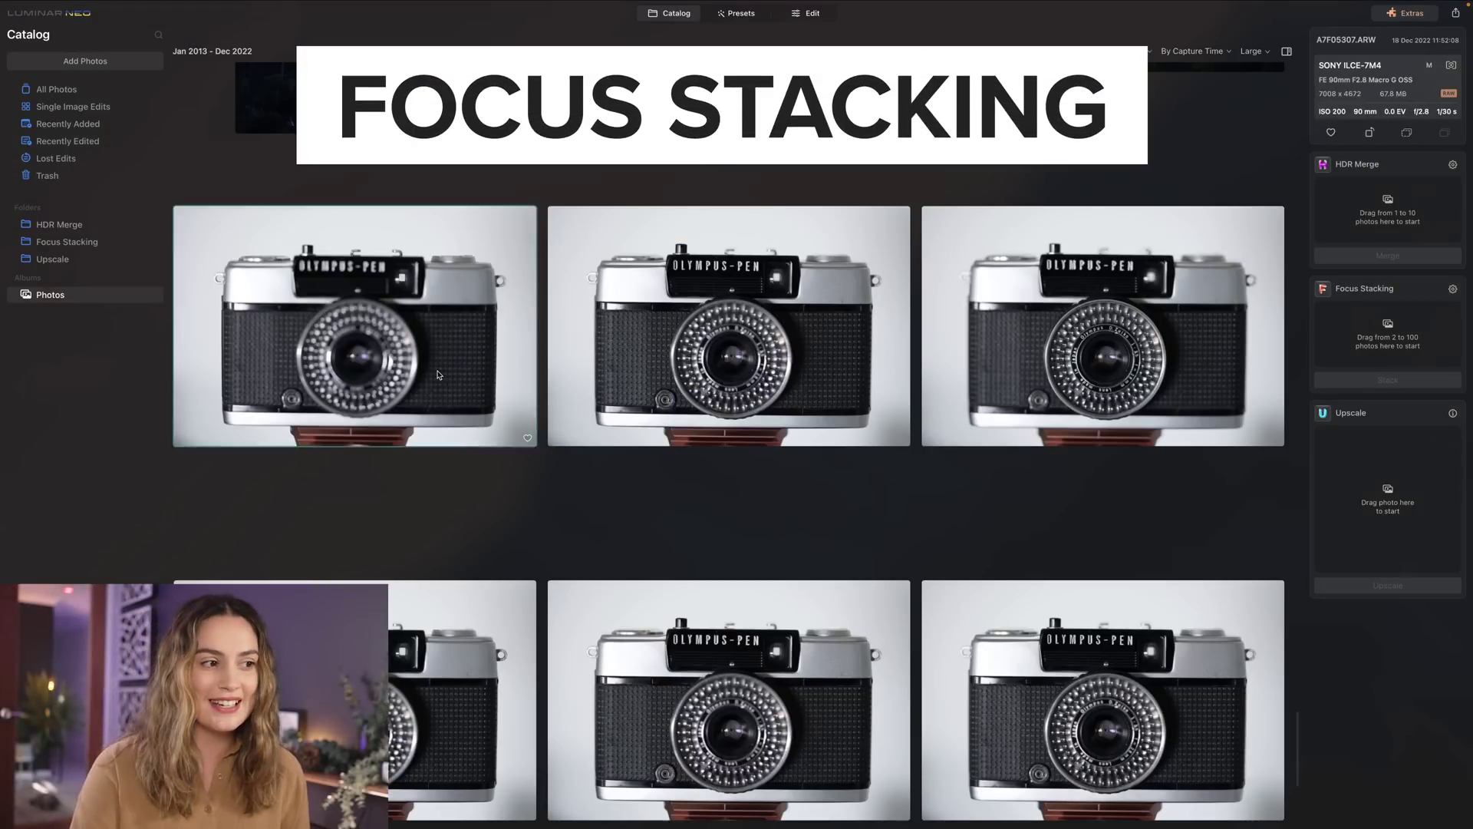
Step through the bracketed Olympus Pen camera shots full size, then return to the grid
double_click(398, 332)
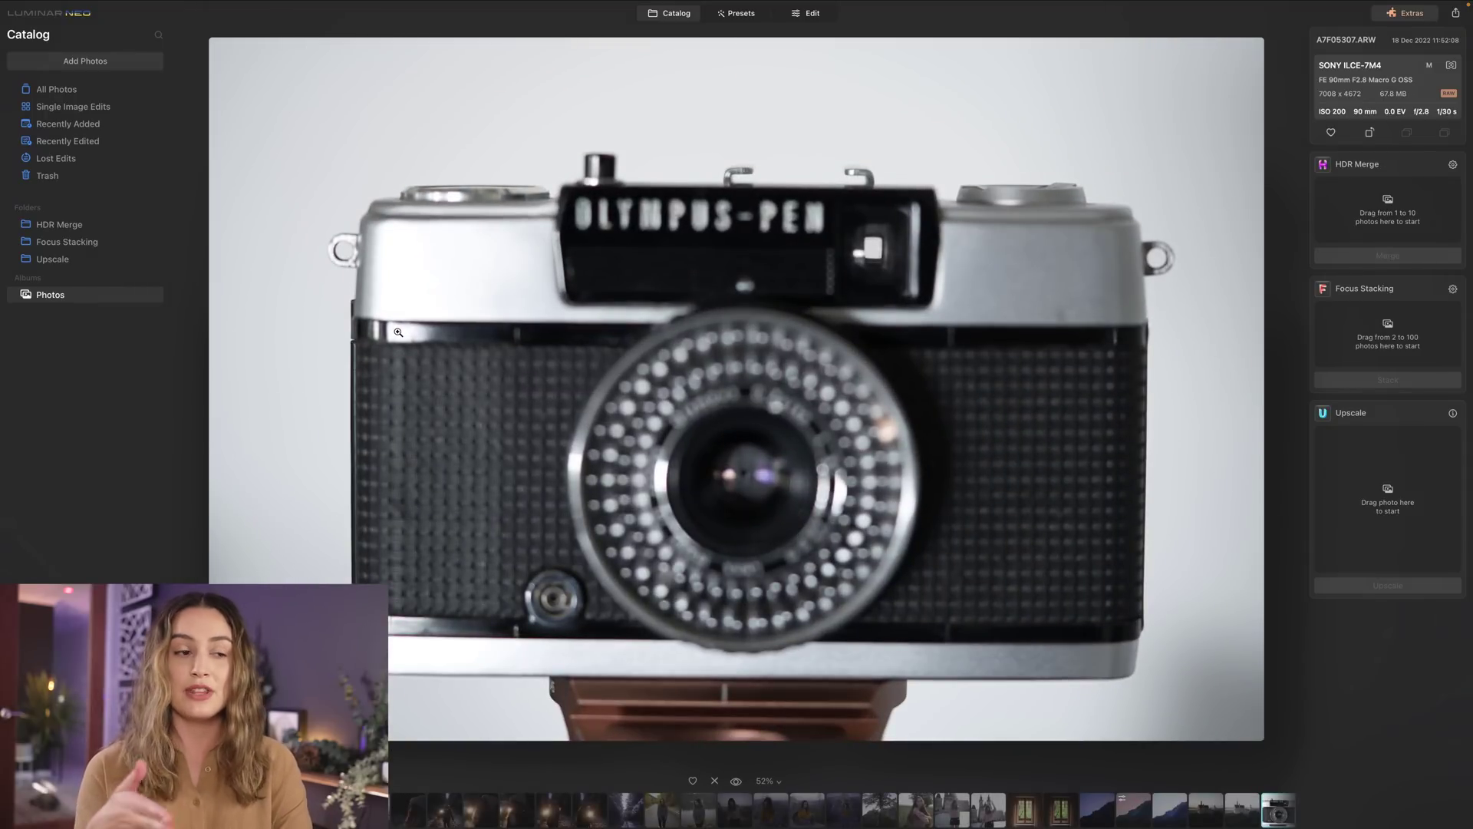
key(Right)
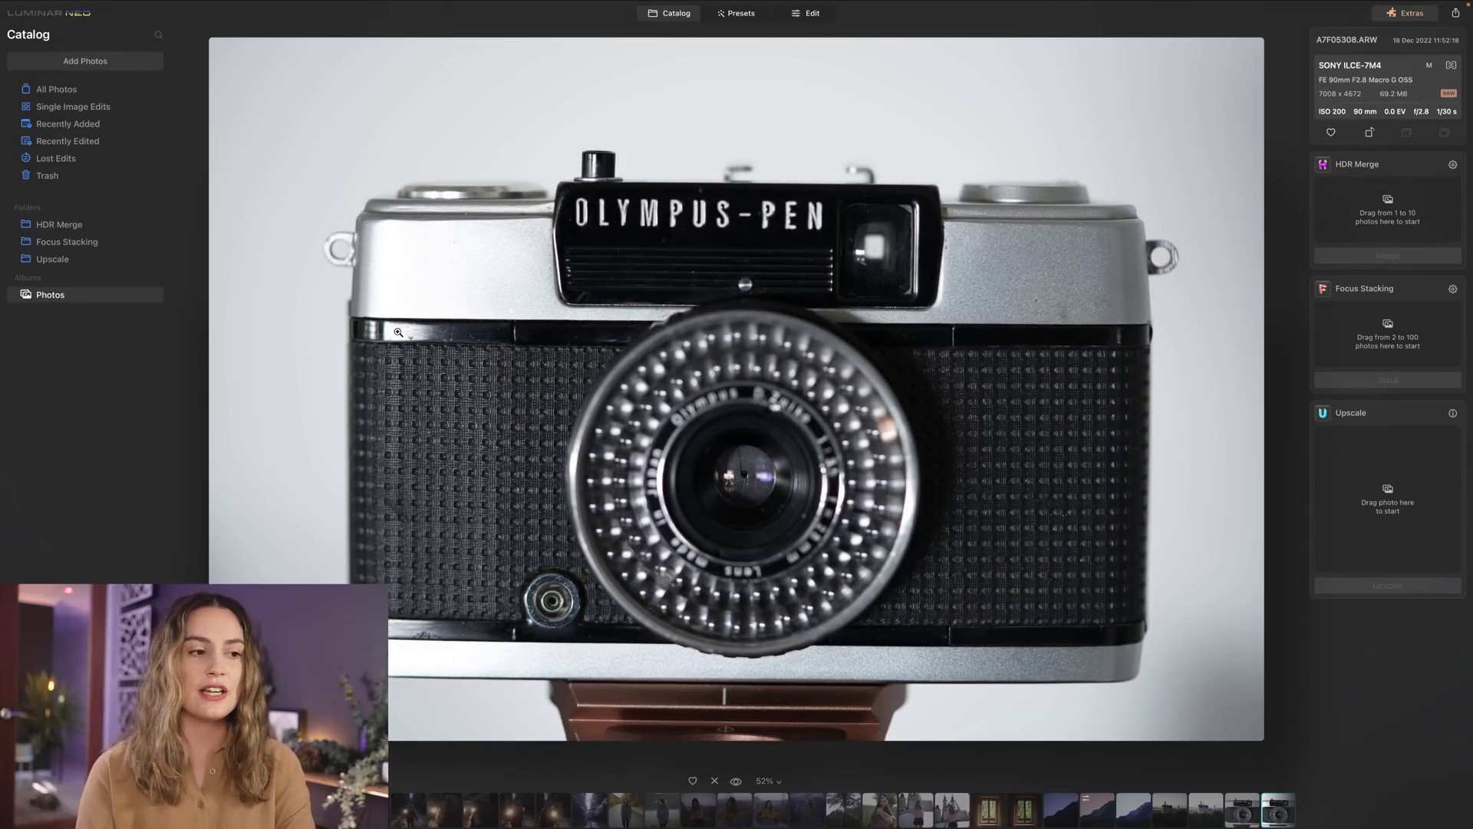
key(Right)
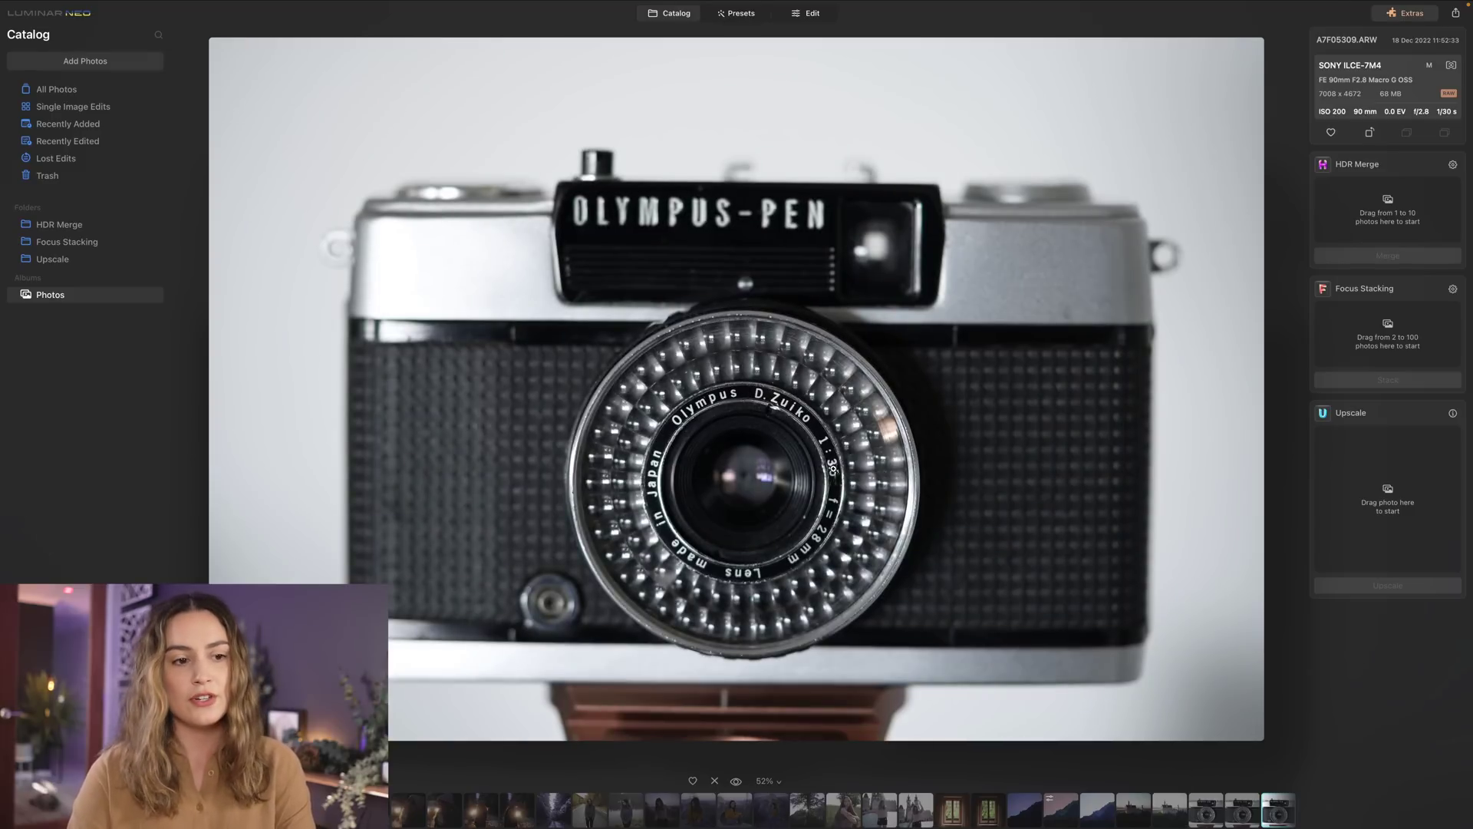
key(g)
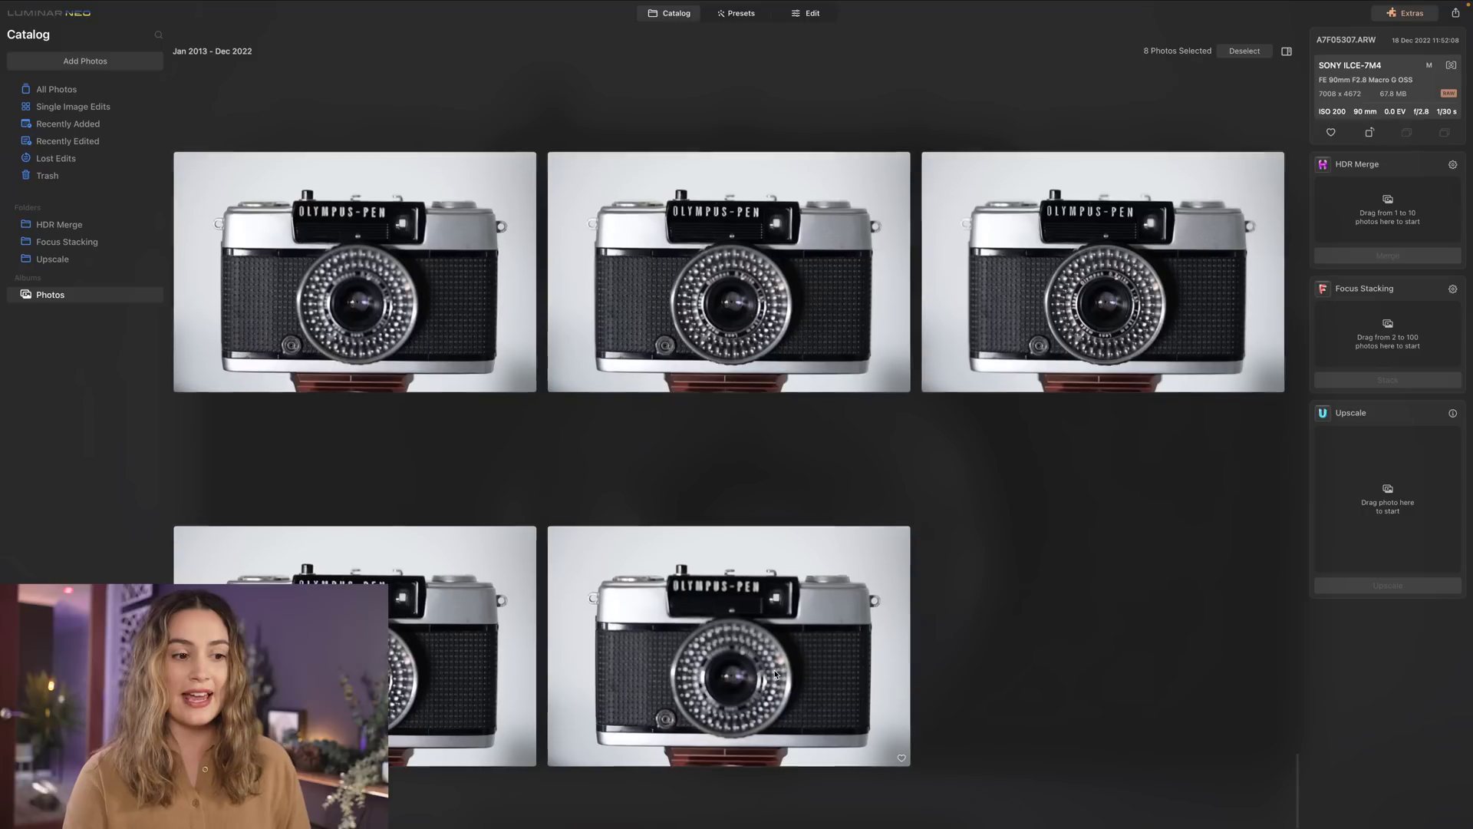
scroll(745, 654, down, 3)
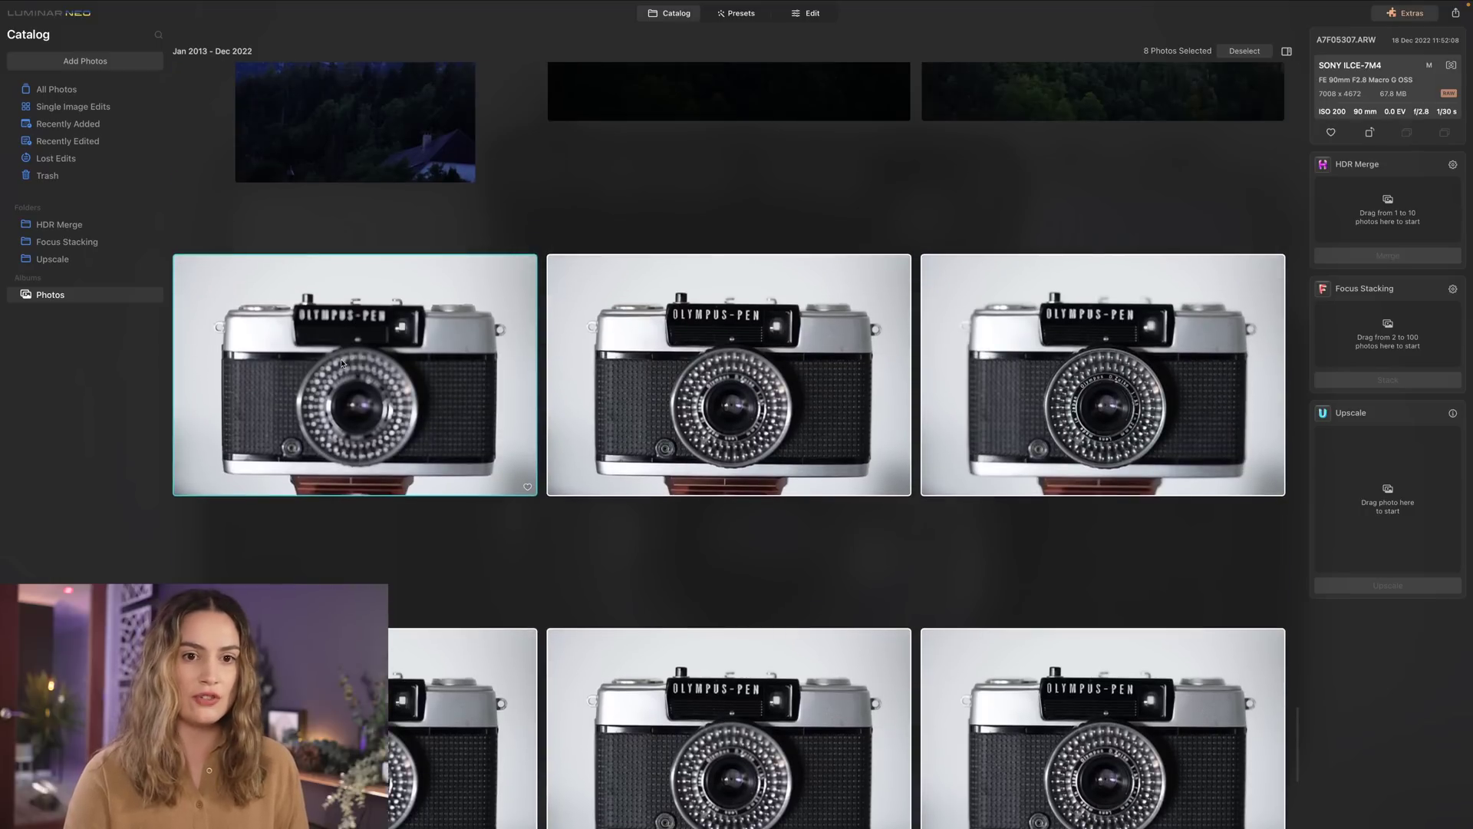
Load the eight camera shots into Focus Stacking, check its settings and start stacking
click(1358, 314)
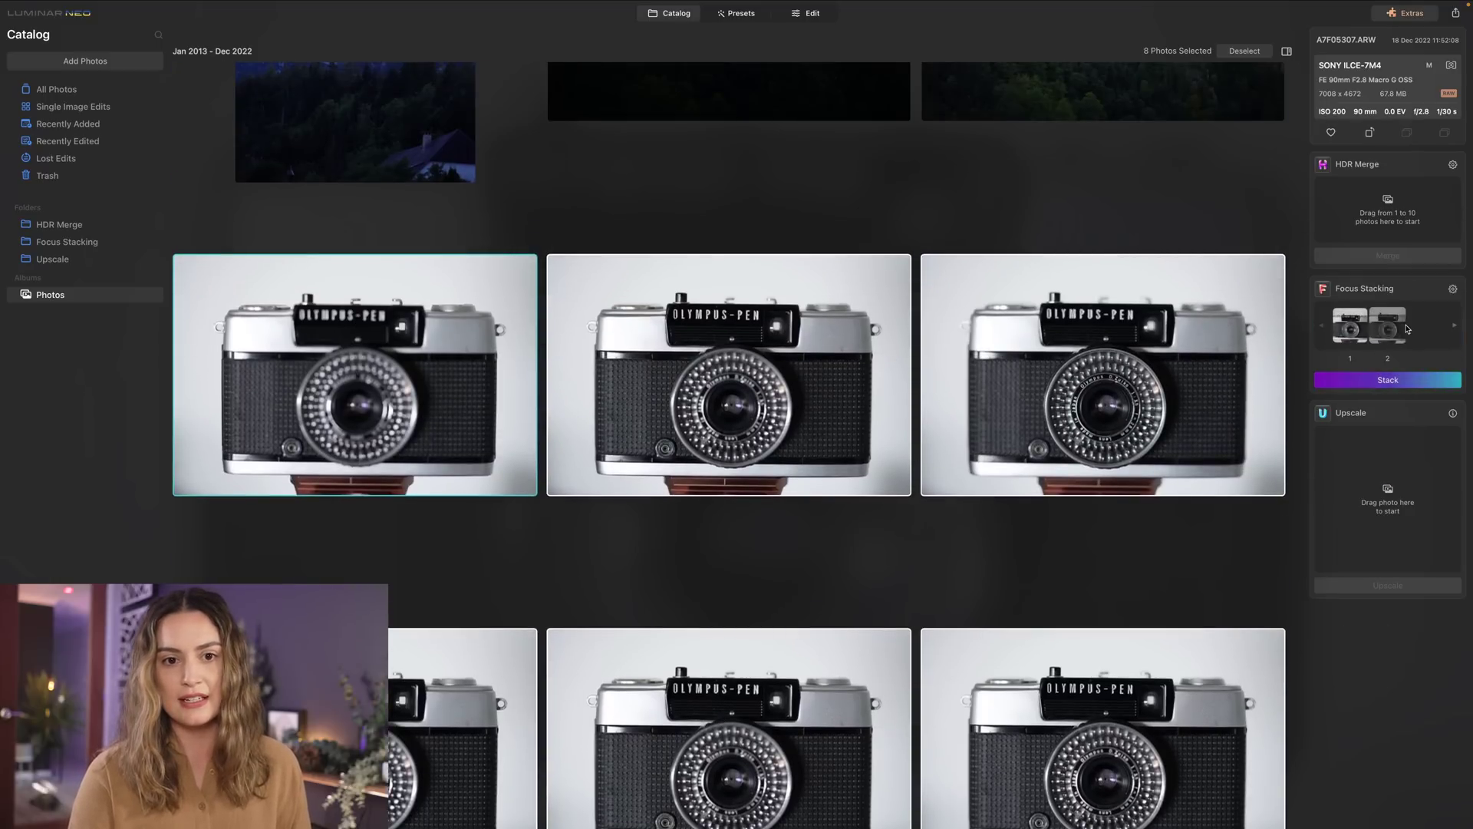
click(1453, 288)
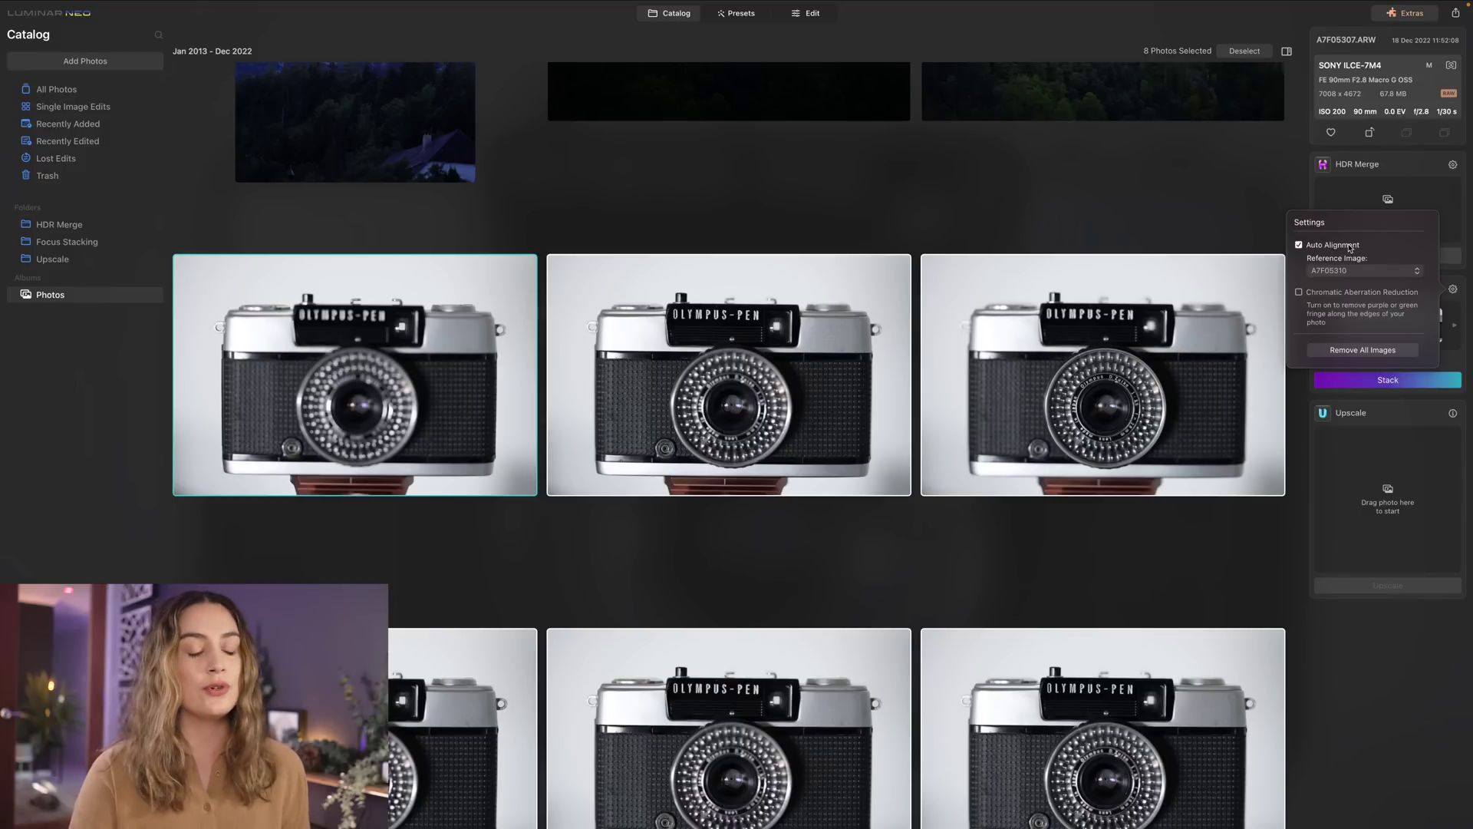
click(1464, 310)
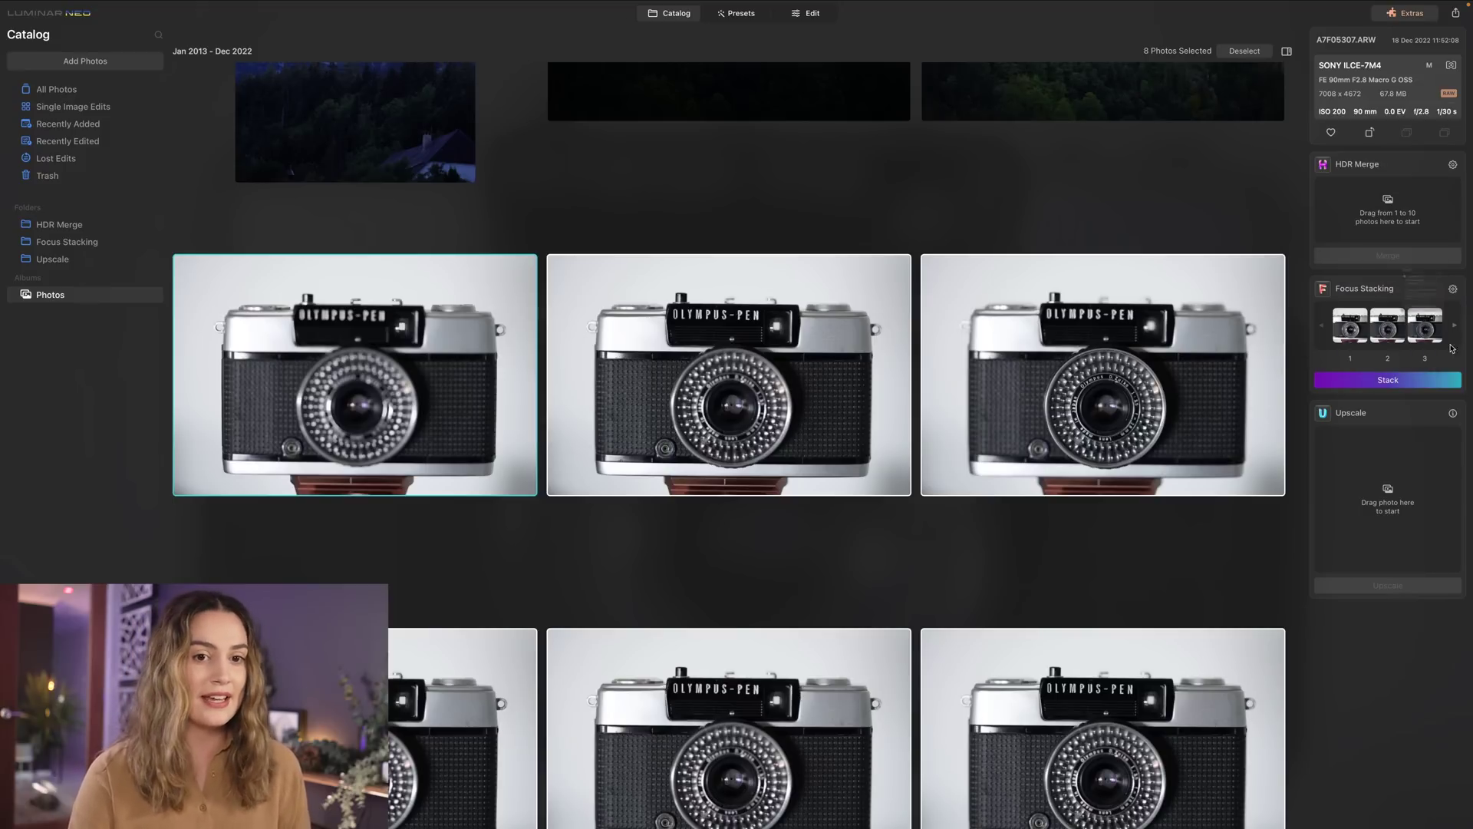
click(1390, 381)
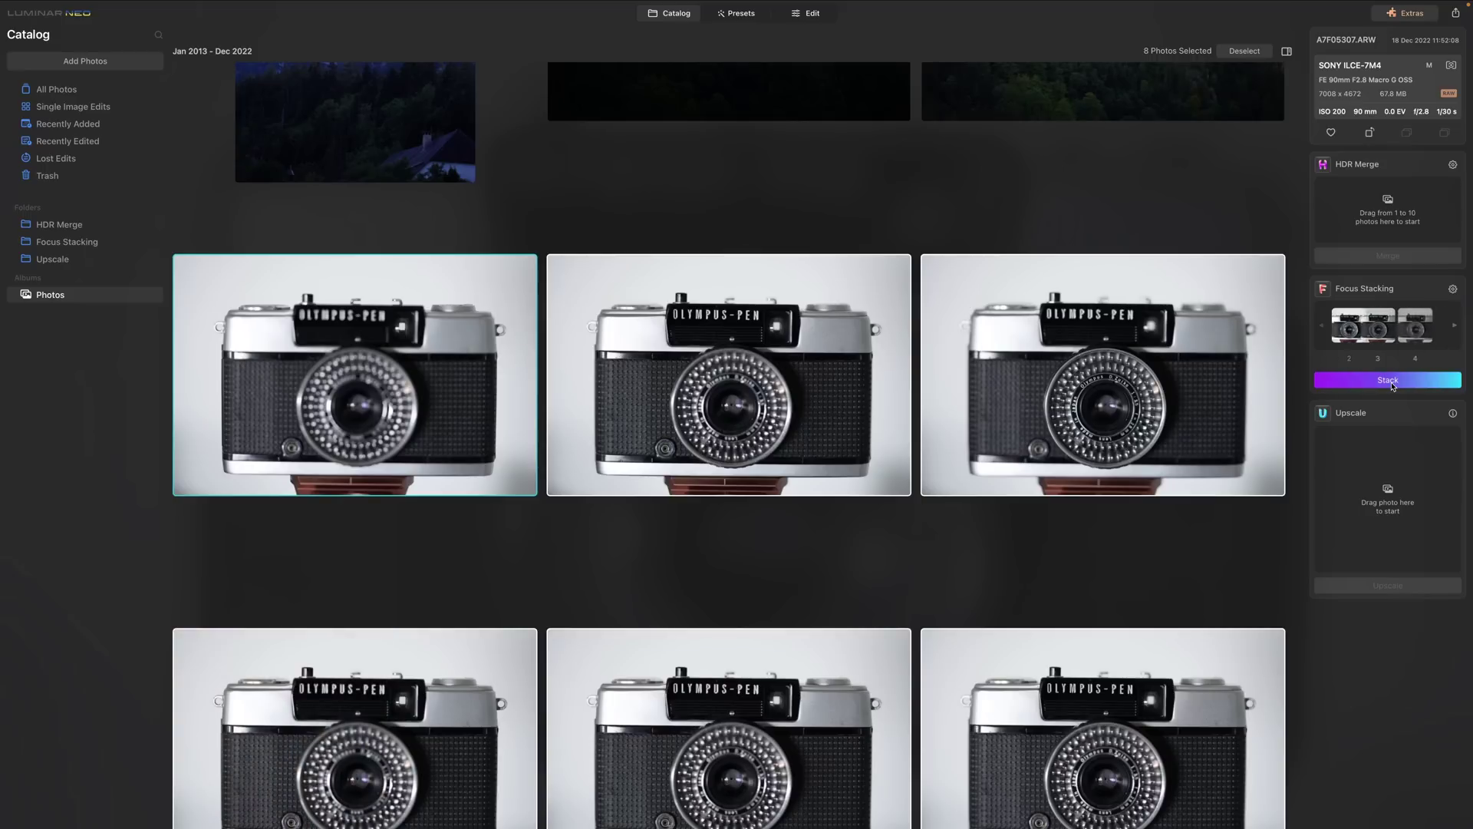
Run the focus stack and pan around the stacked Olympus Pen image at 100%
click(1390, 381)
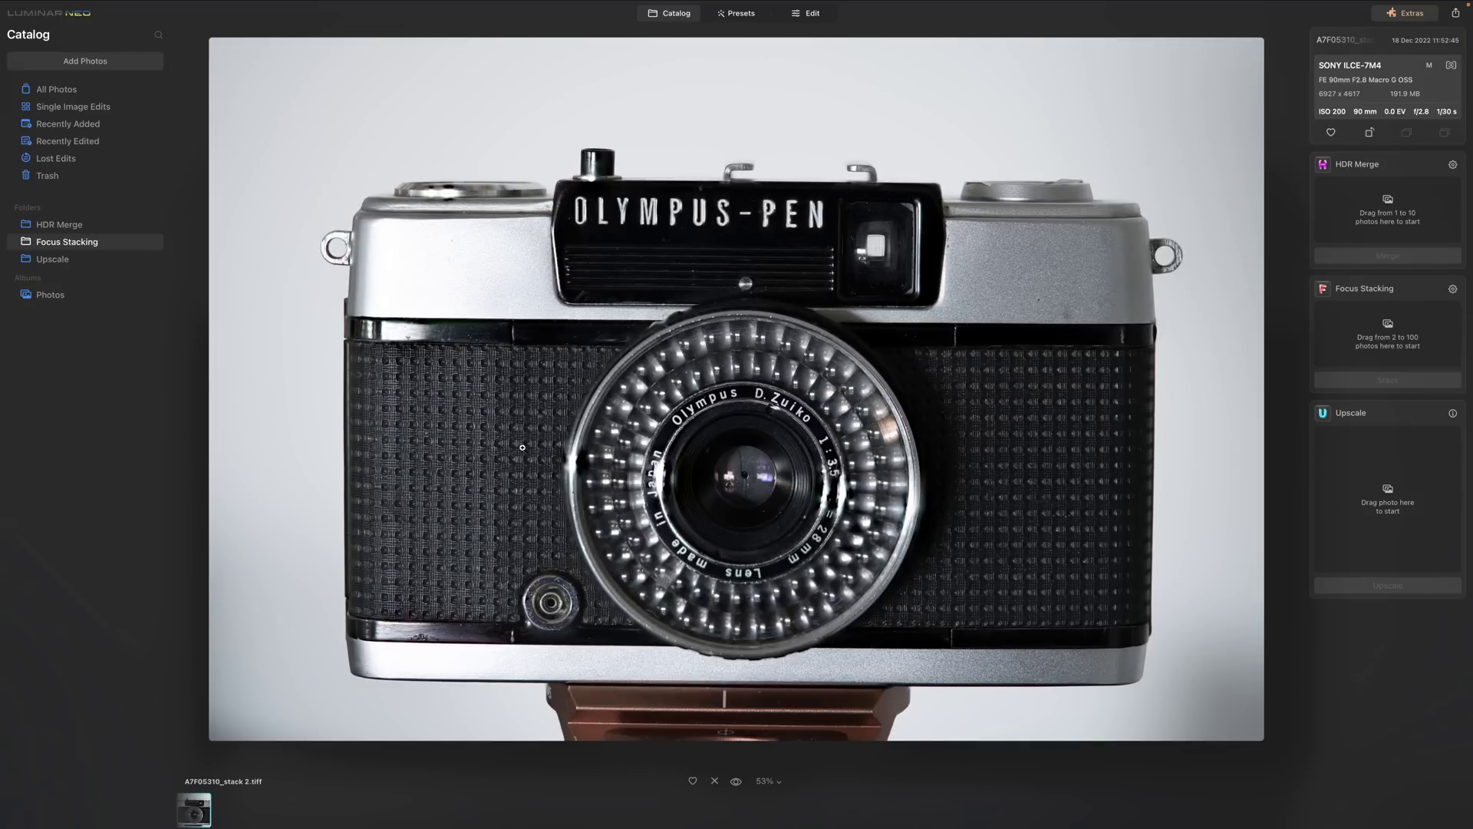
drag(522, 447, 684, 352)
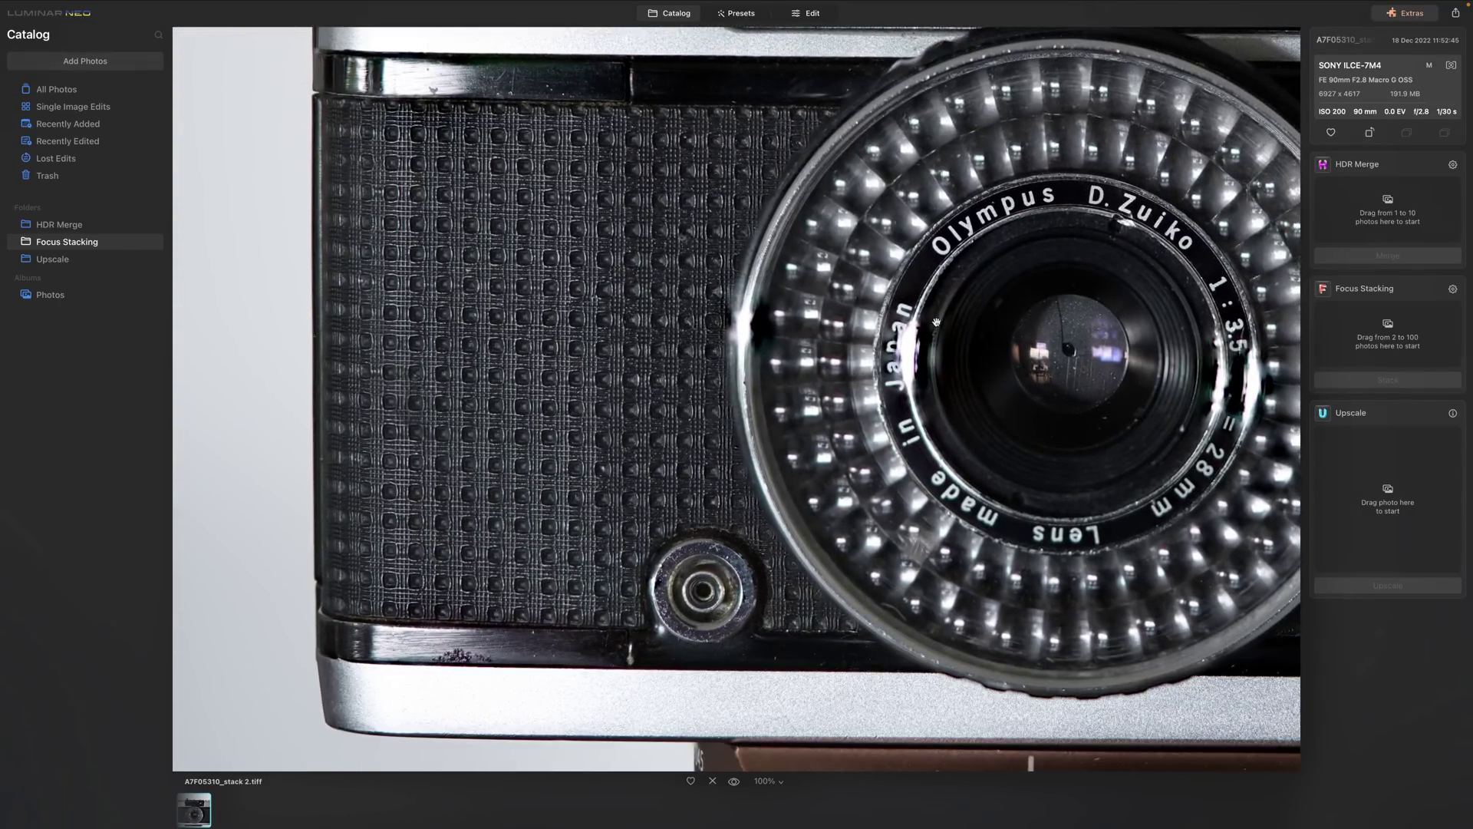
scroll(937, 323, right, 5)
scroll(1077, 321, right, 10)
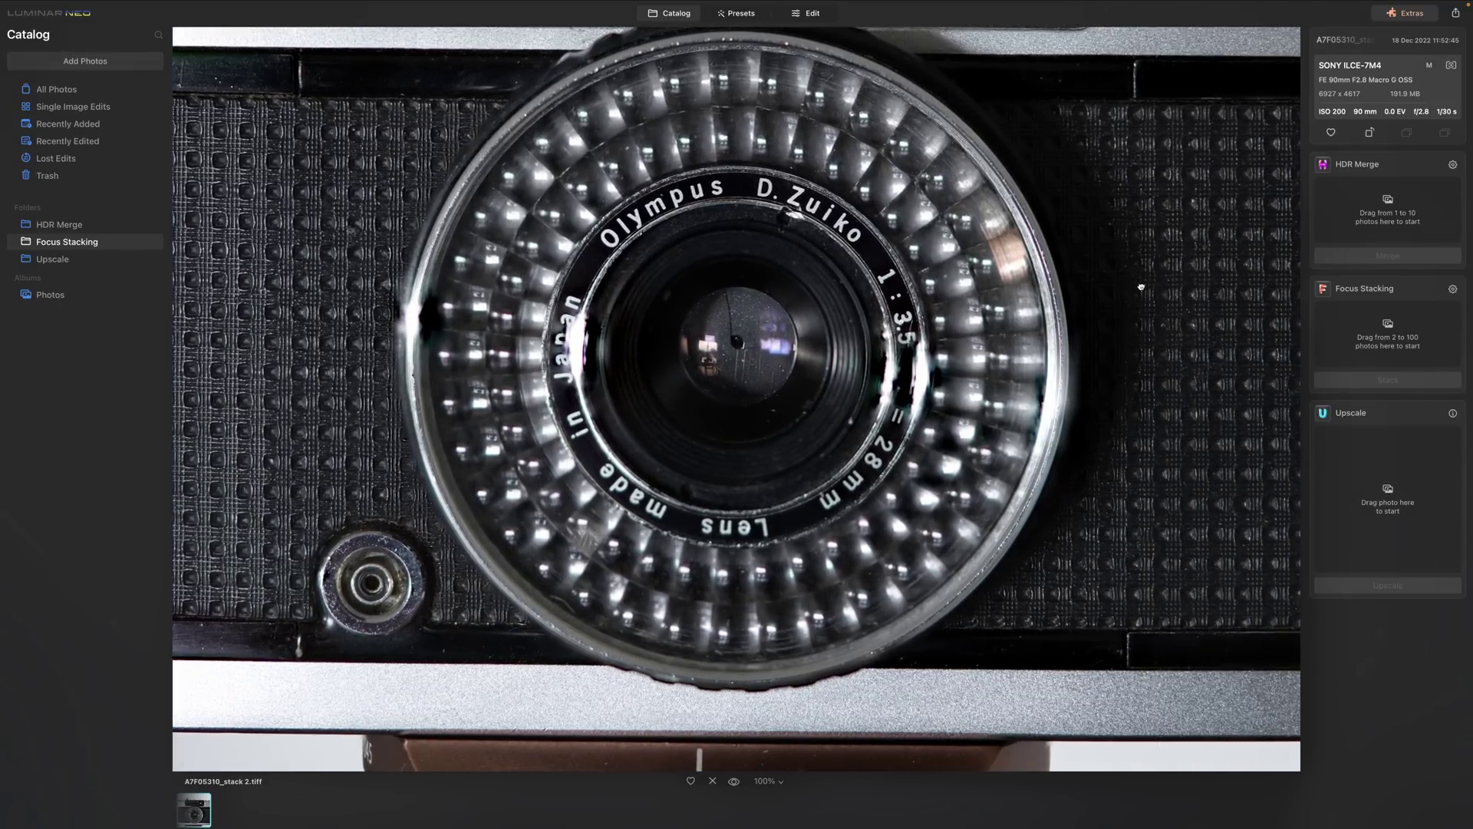
scroll(836, 397, up, 6)
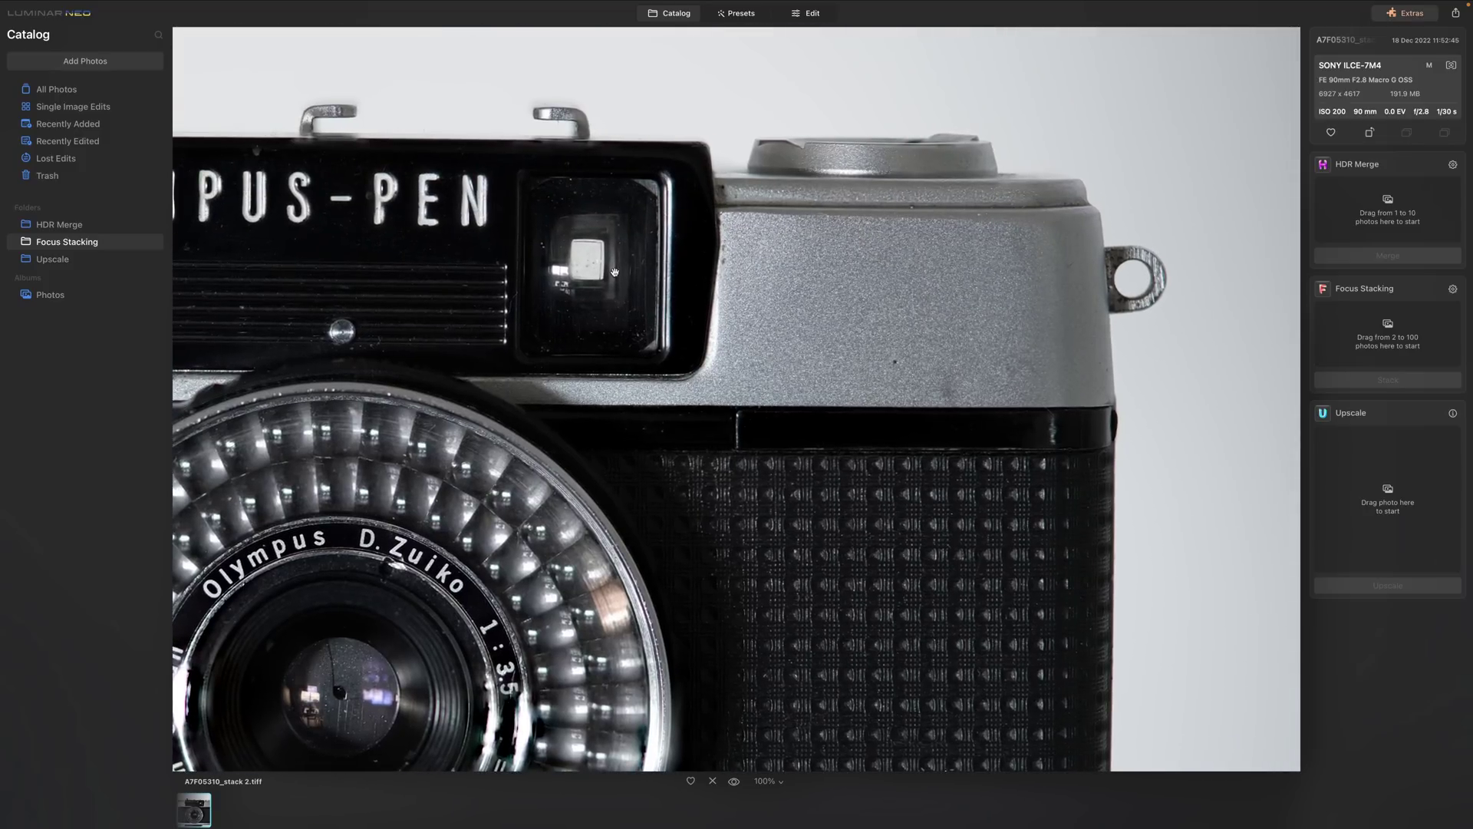
scroll(640, 285, left, 6)
scroll(640, 286, up, 2)
scroll(472, 176, left, 10)
scroll(850, 432, down, 10)
scroll(849, 431, right, 14)
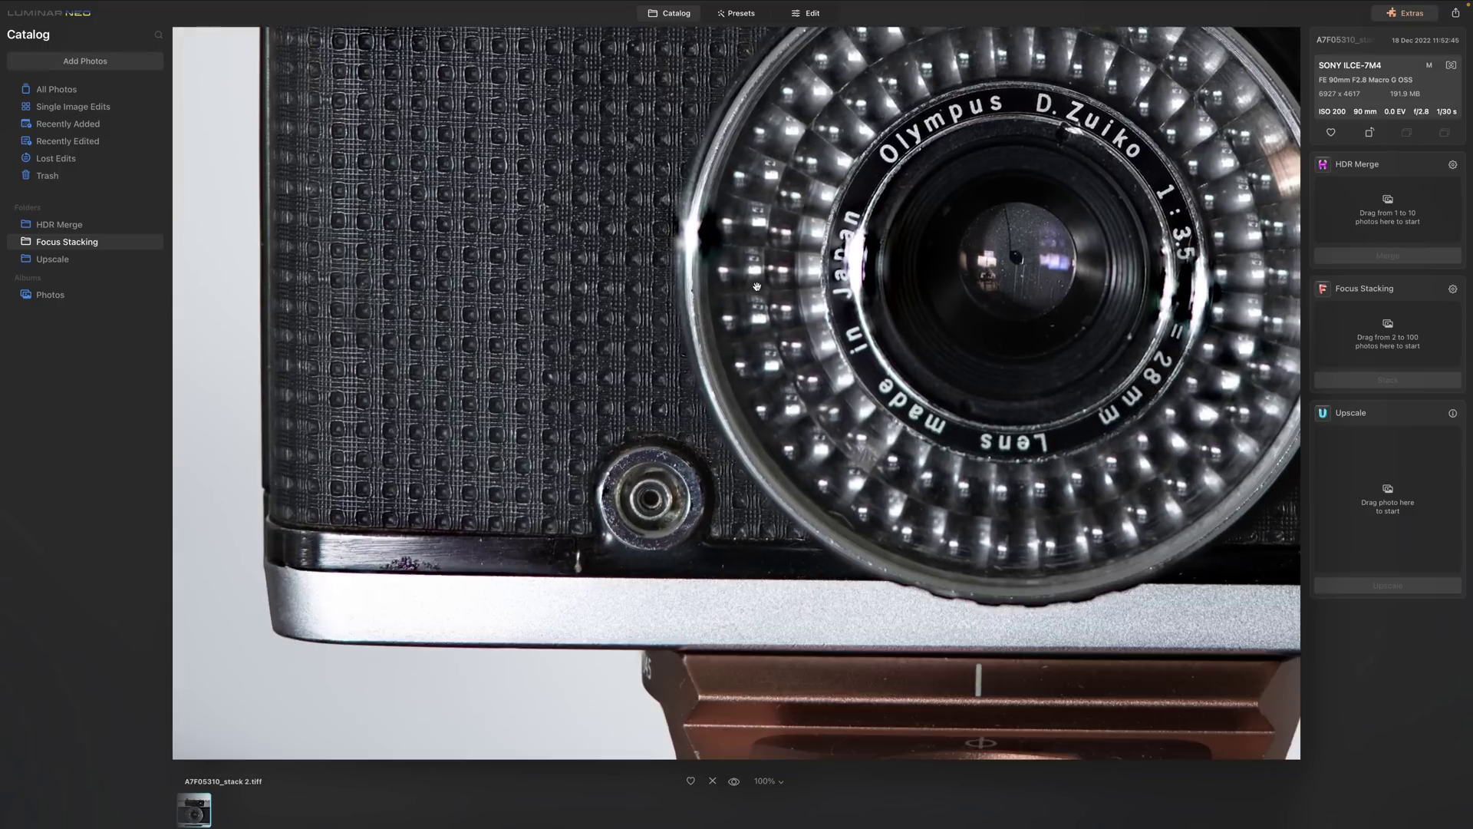
scroll(834, 204, up, 9)
scroll(834, 205, left, 4)
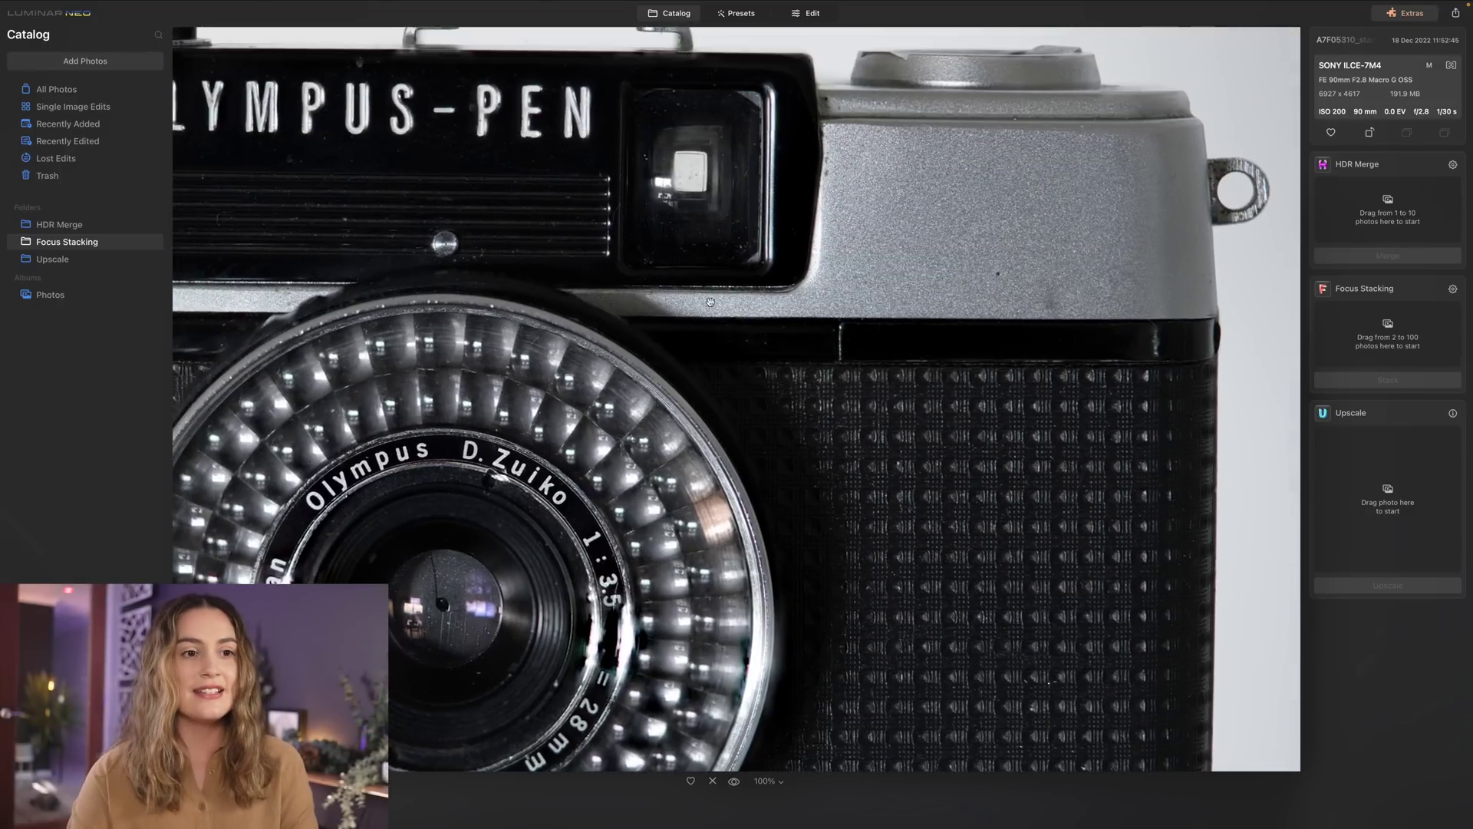
scroll(767, 262, up, 2)
scroll(768, 263, left, 4)
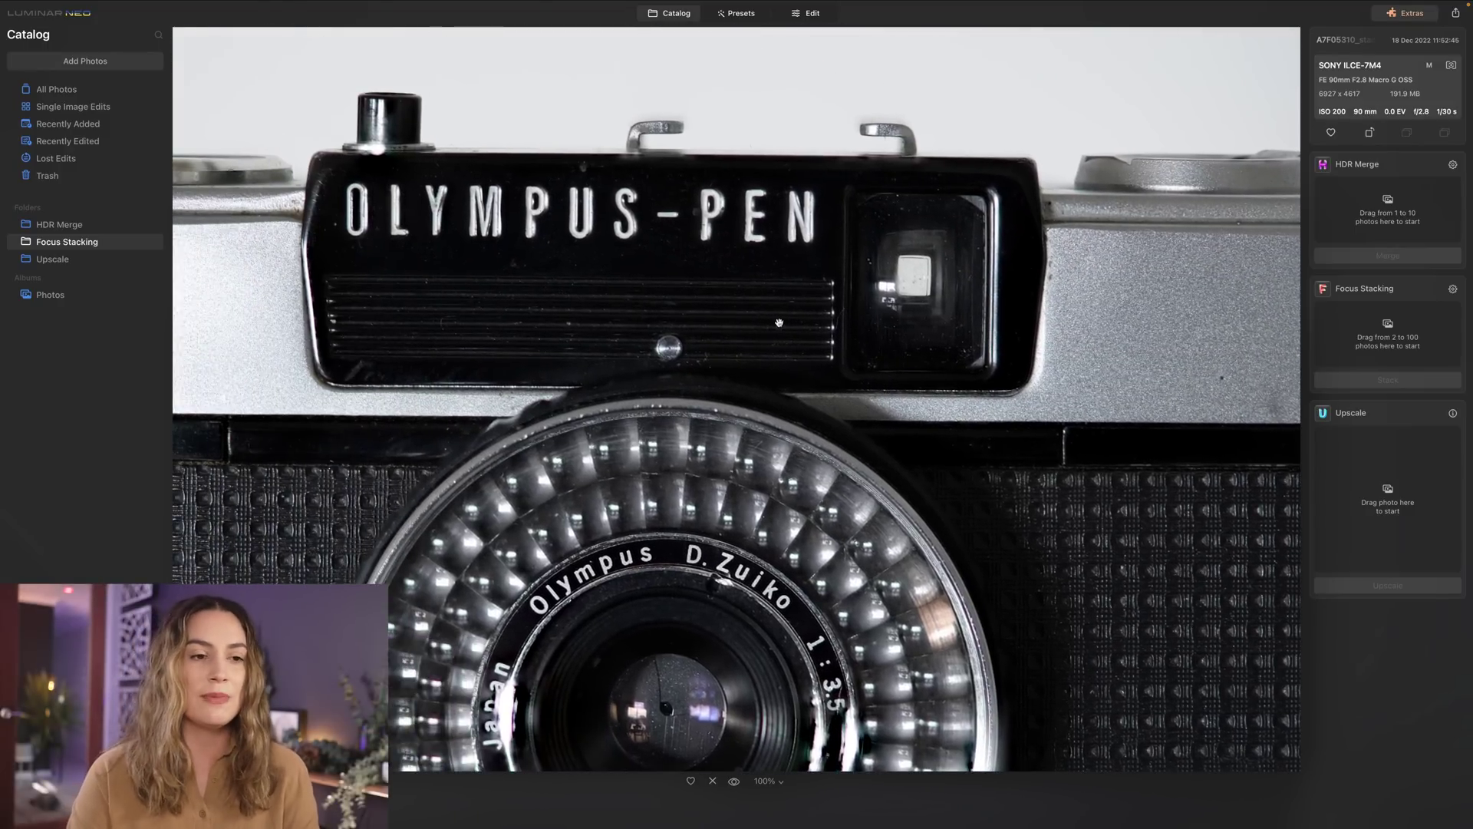
scroll(873, 340, left, 1)
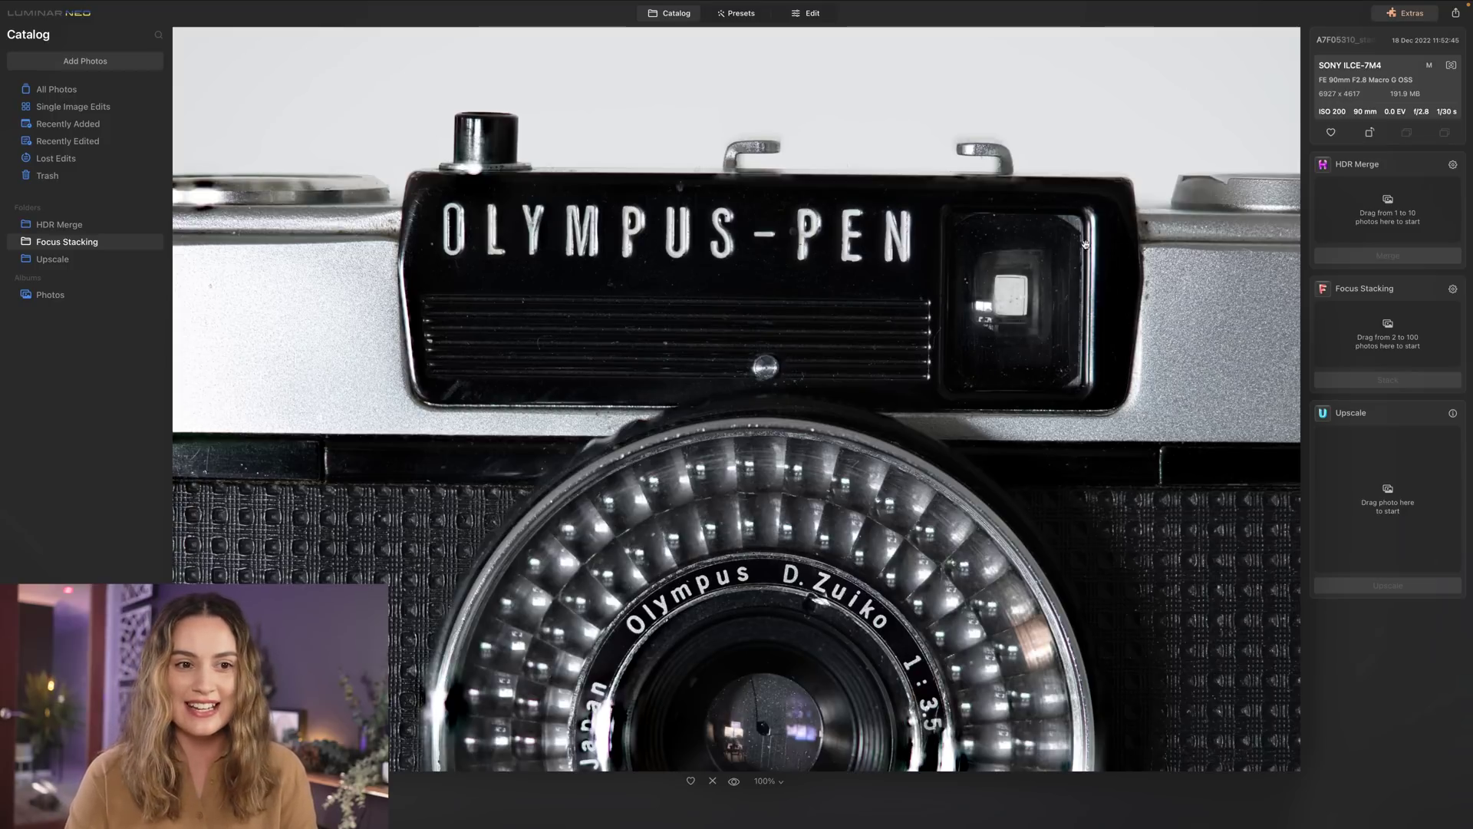
scroll(971, 450, right, 10)
Upscale the castle sunset photo 4x to 28032 × 18688
click(888, 389)
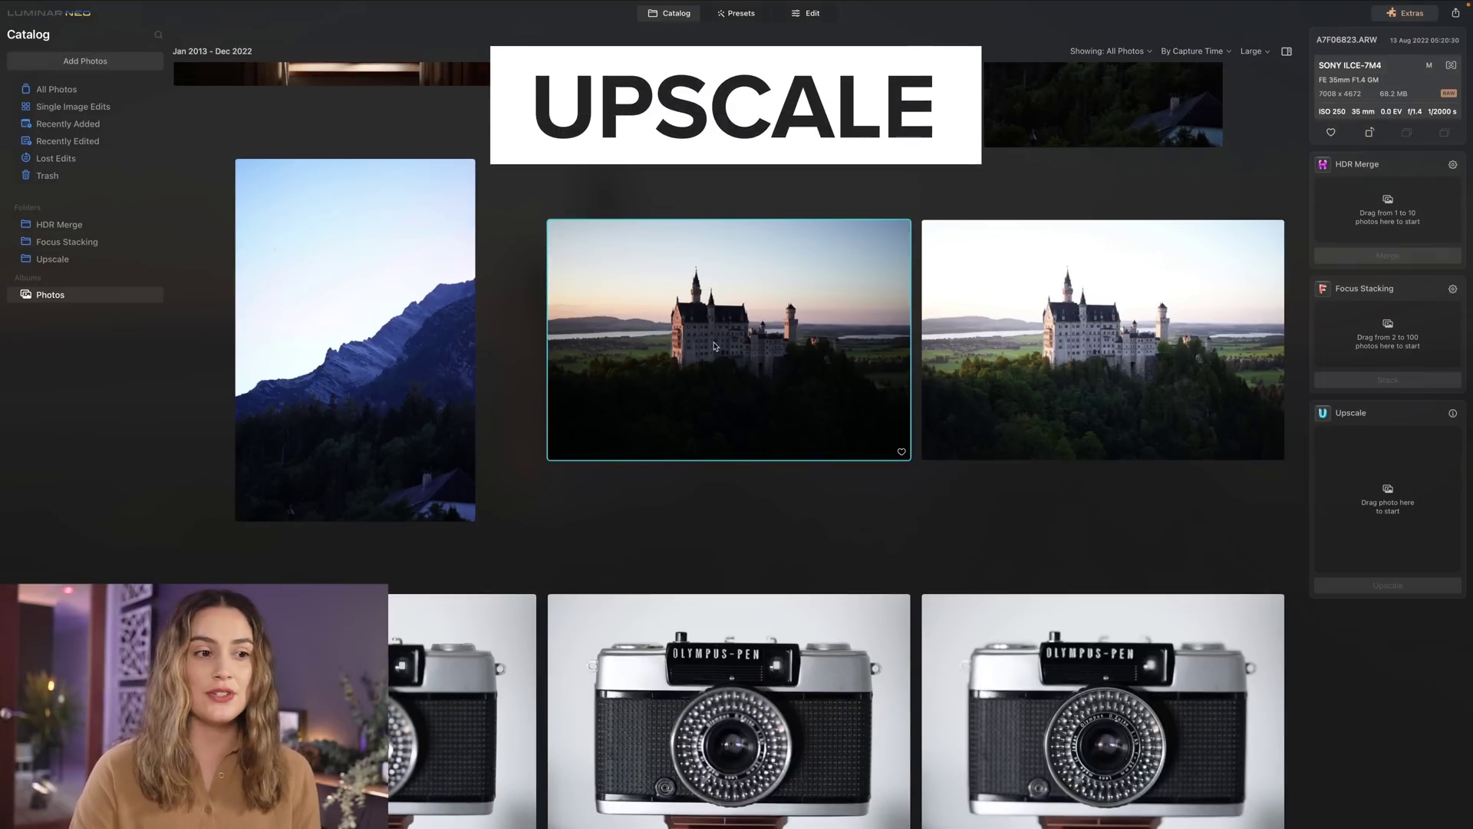
drag(713, 345, 1388, 491)
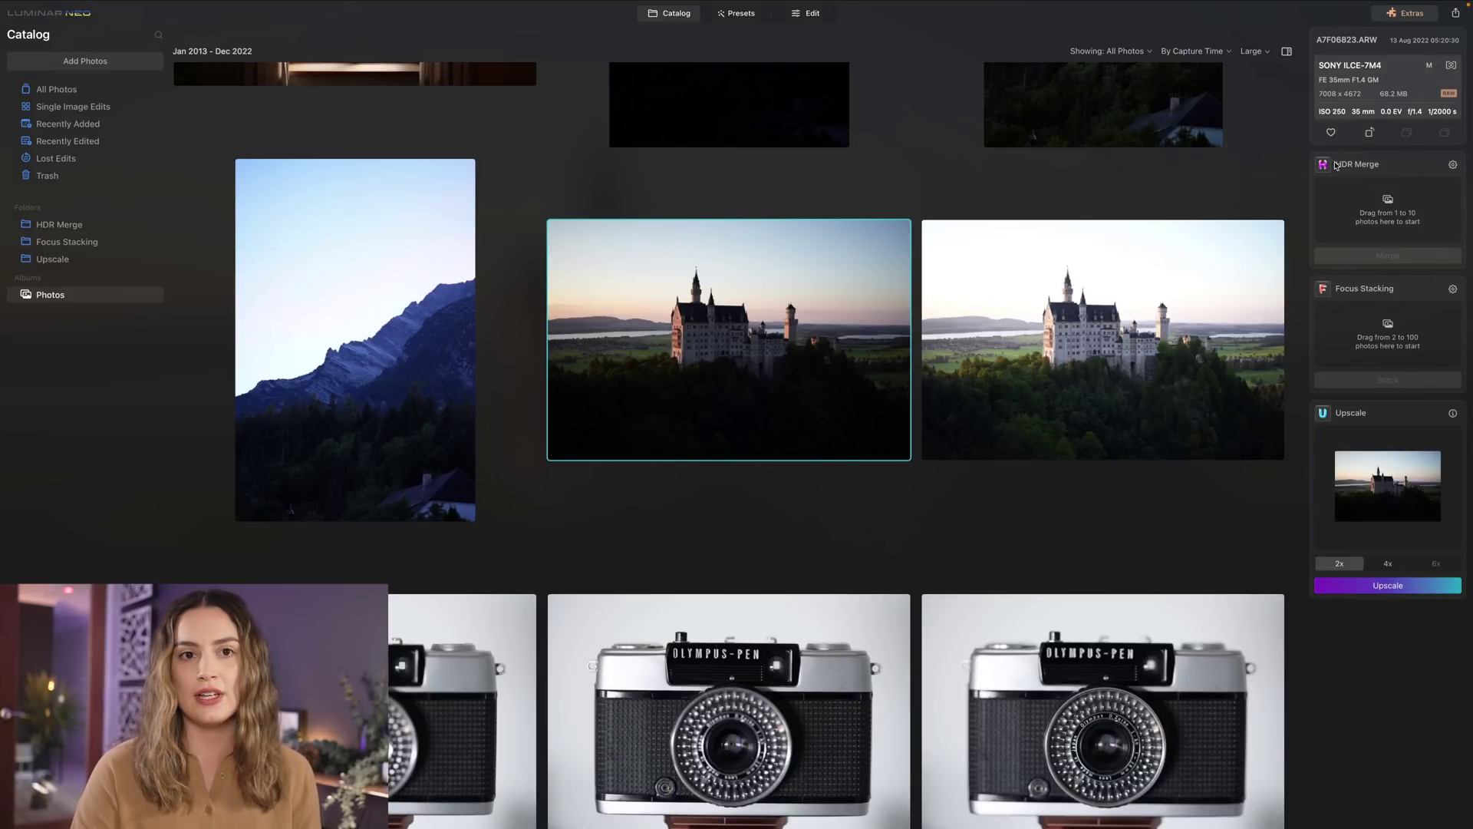
click(1395, 567)
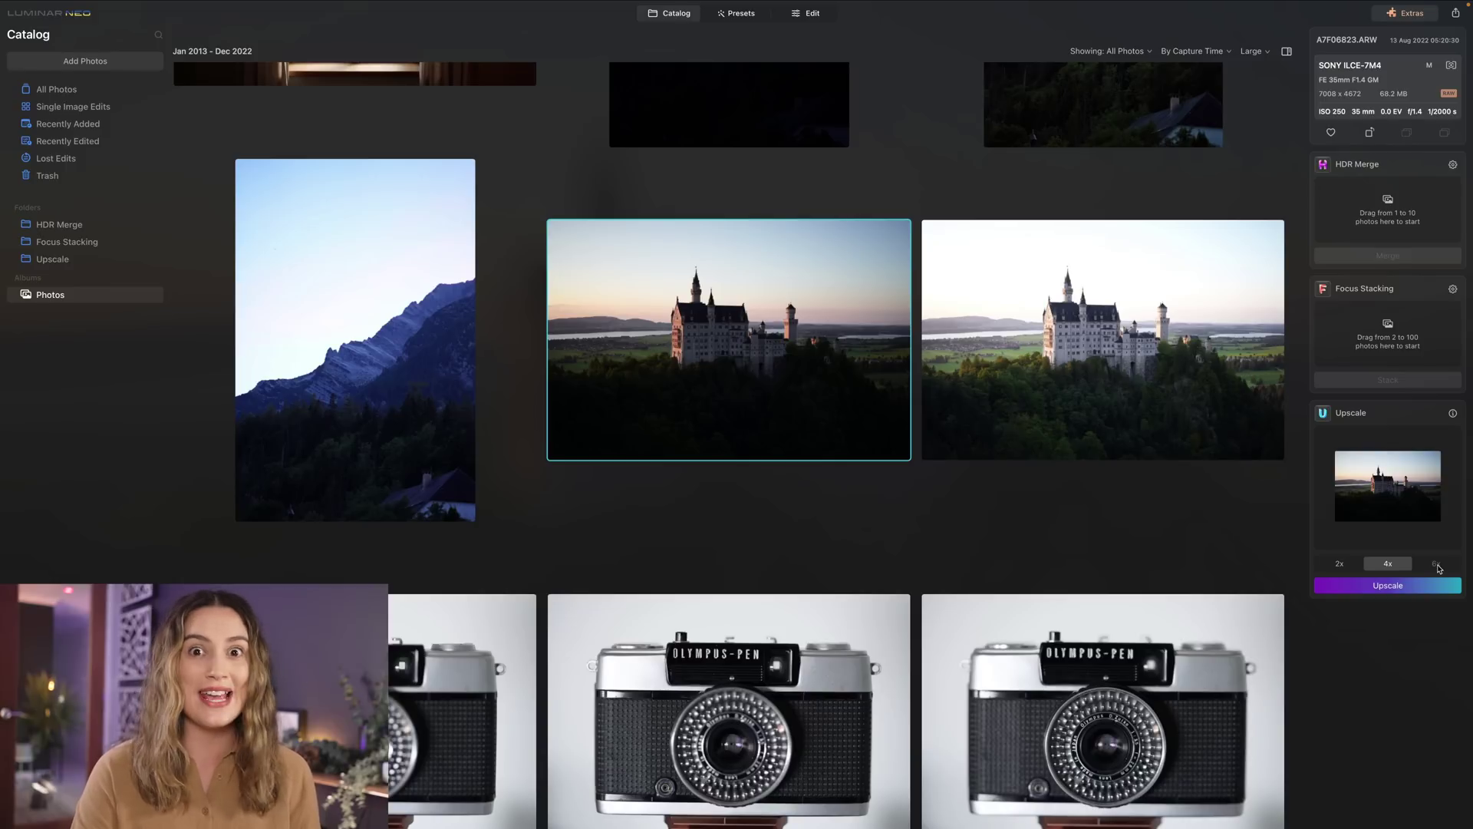
click(1387, 586)
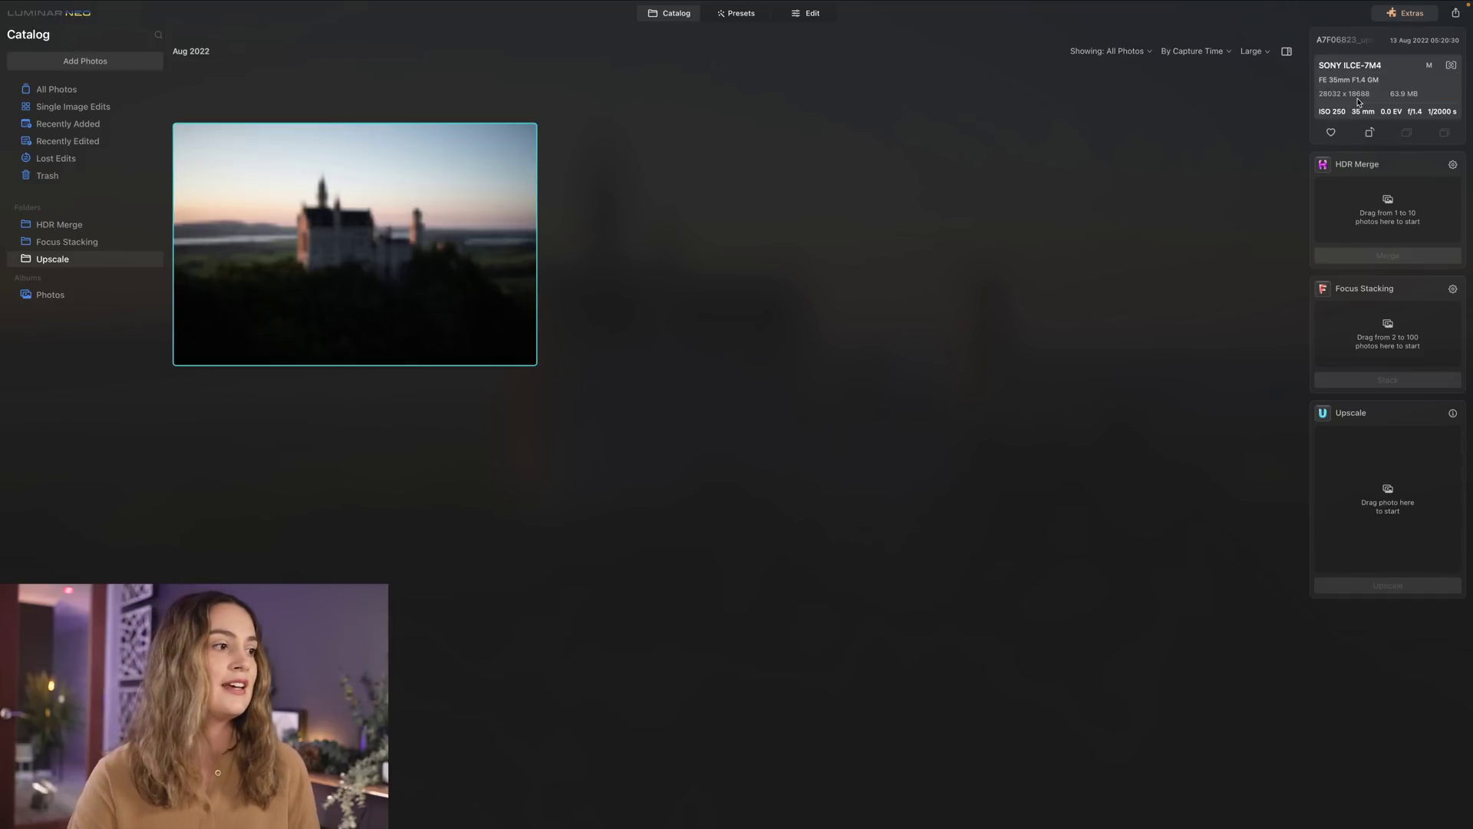
Inspect the upscaled castle at 100% in the Upscale folder, then open Big Ben in Edit
click(68, 298)
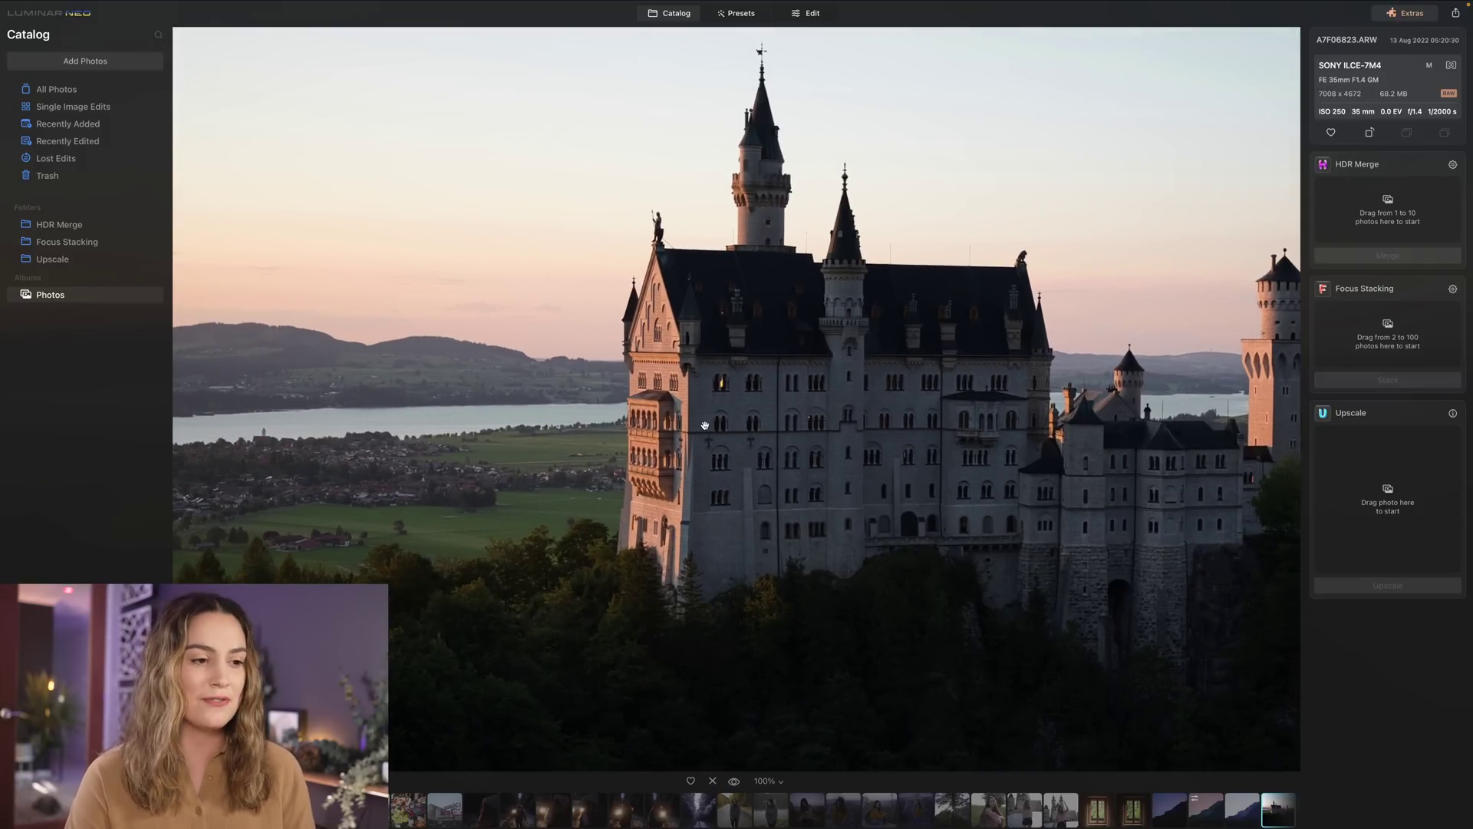
click(706, 427)
click(61, 260)
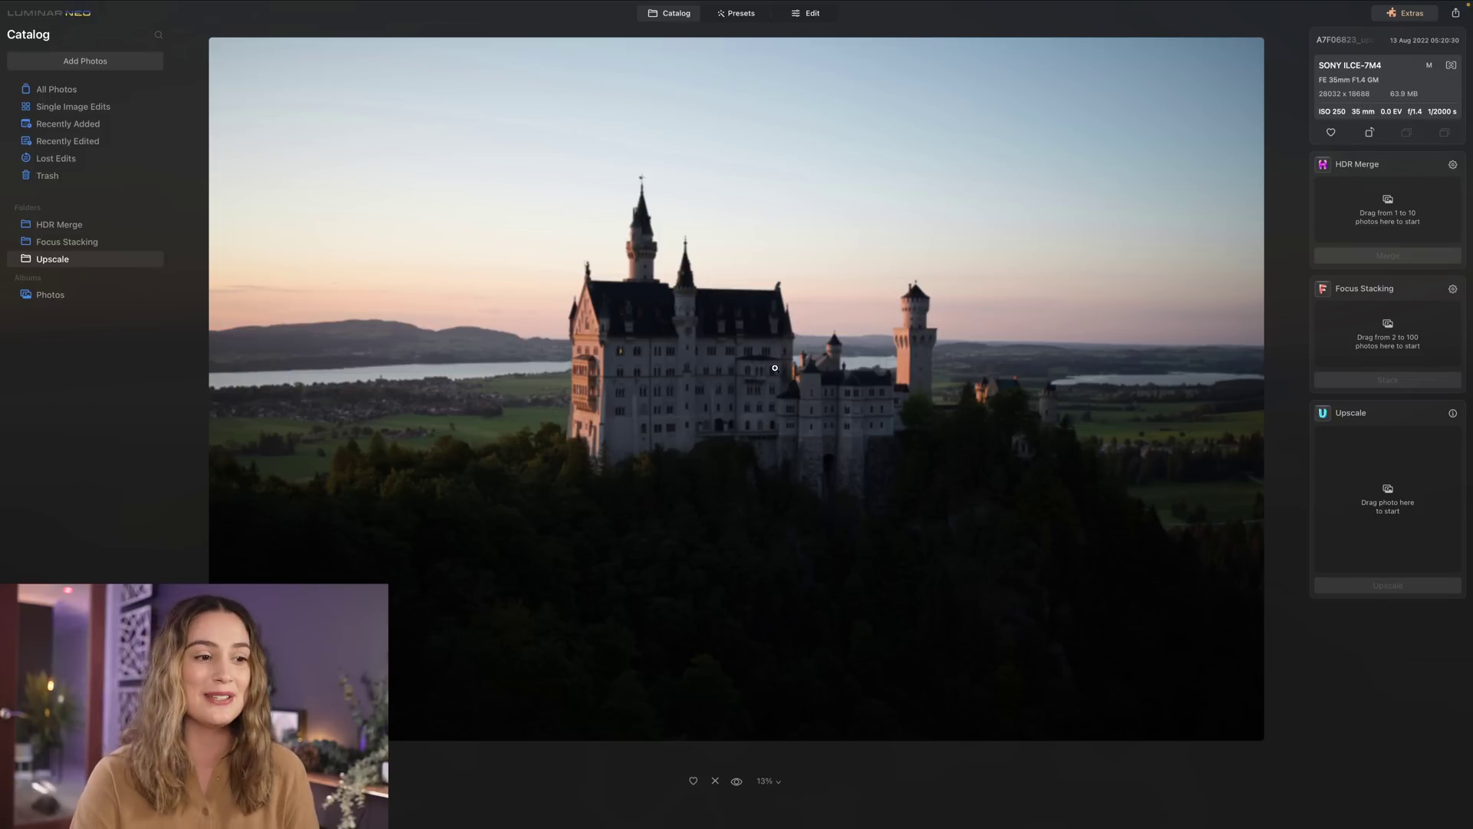
click(601, 377)
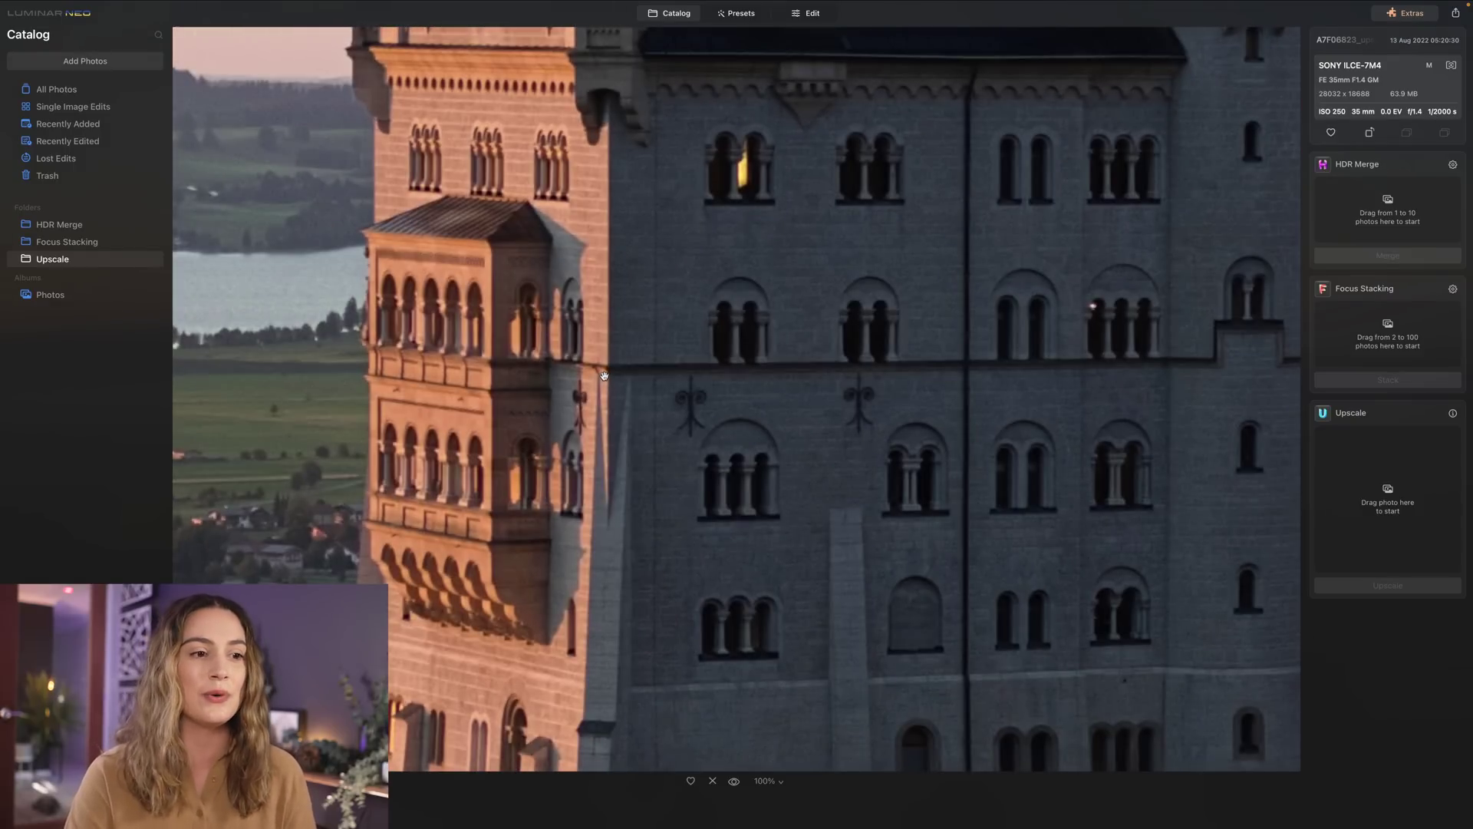
scroll(606, 372, up, 10)
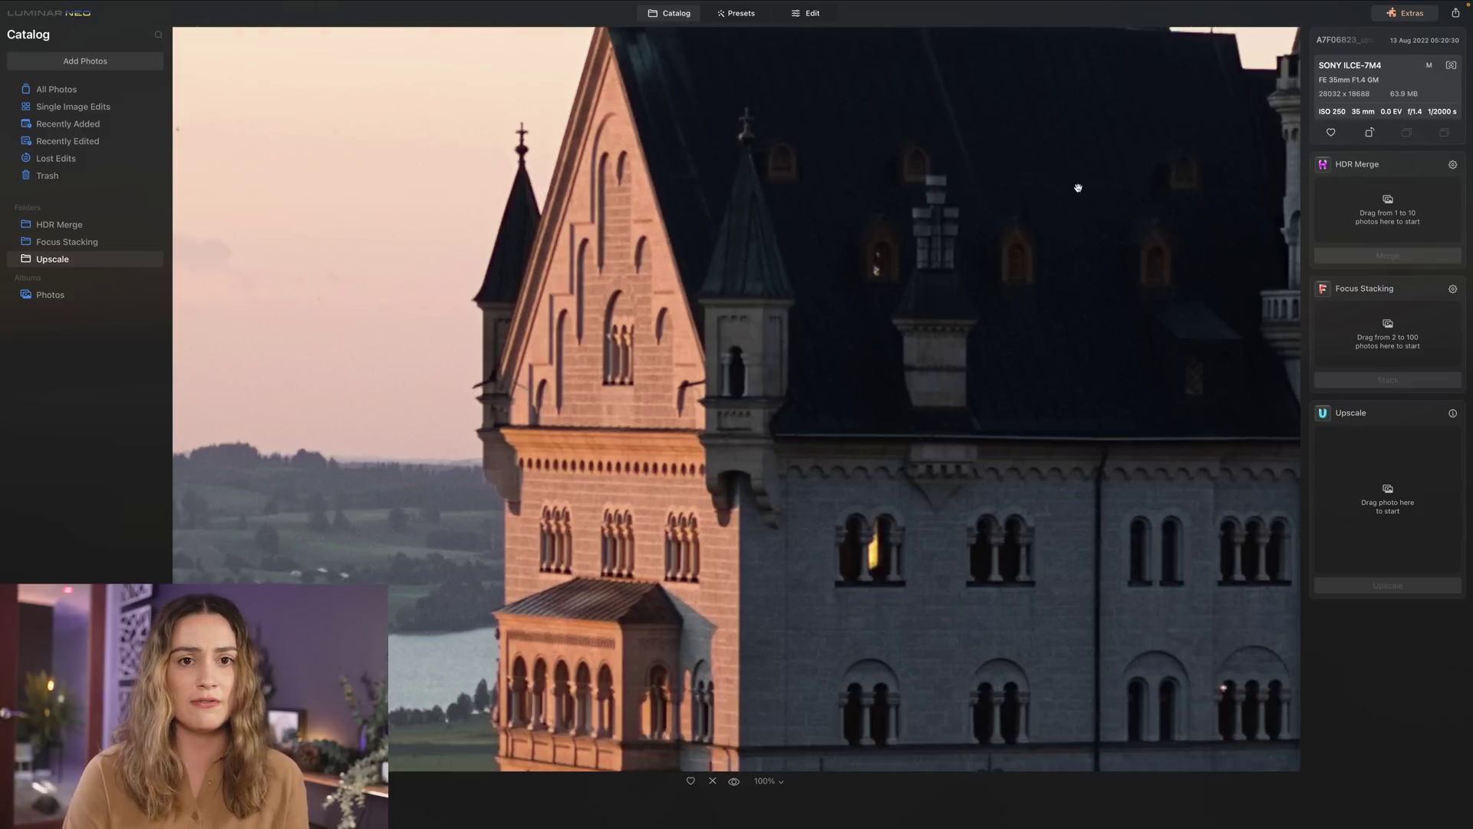
scroll(625, 457, down, 6)
scroll(625, 456, left, 5)
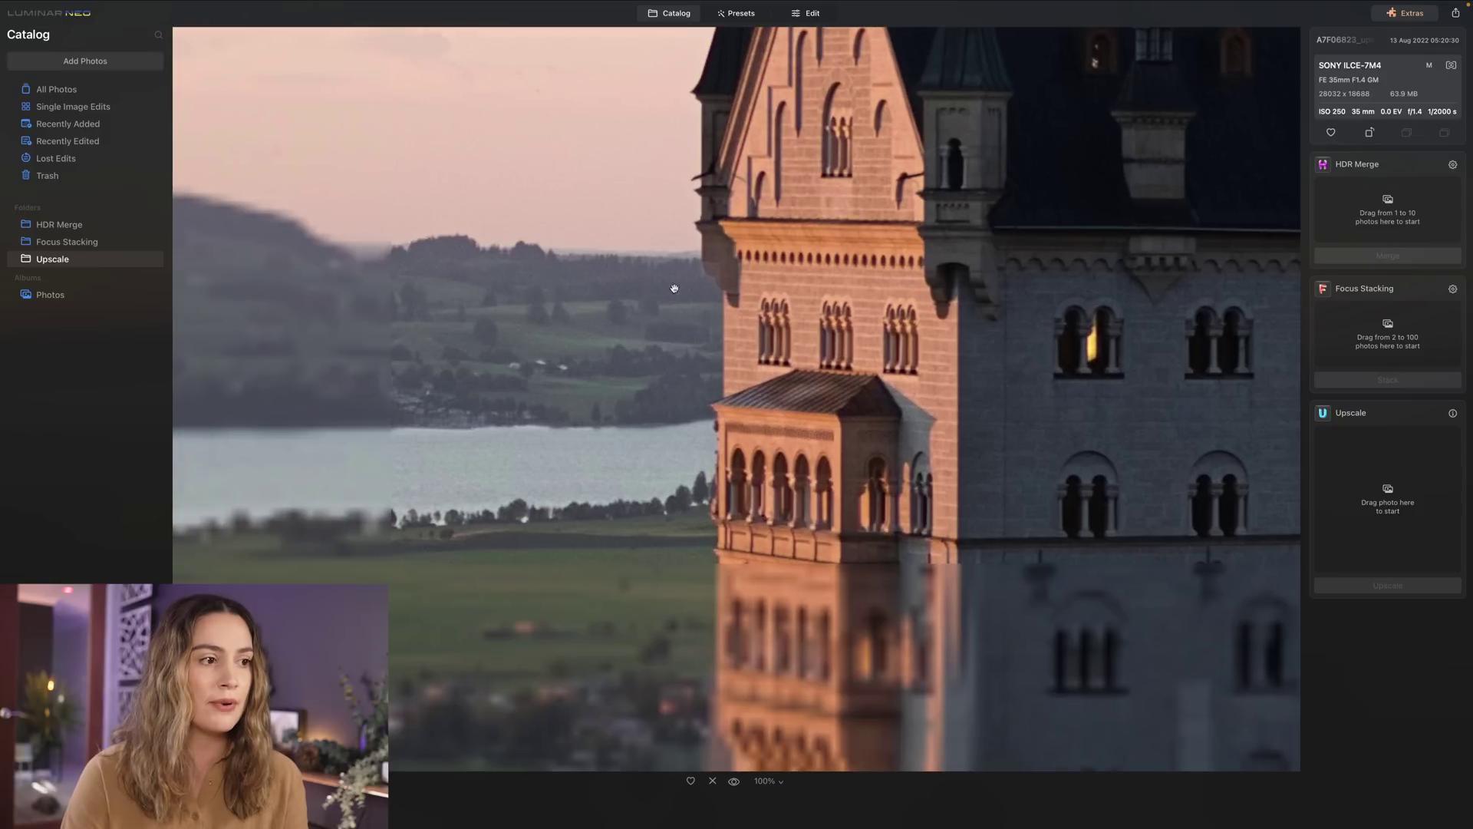
scroll(668, 292, down, 4)
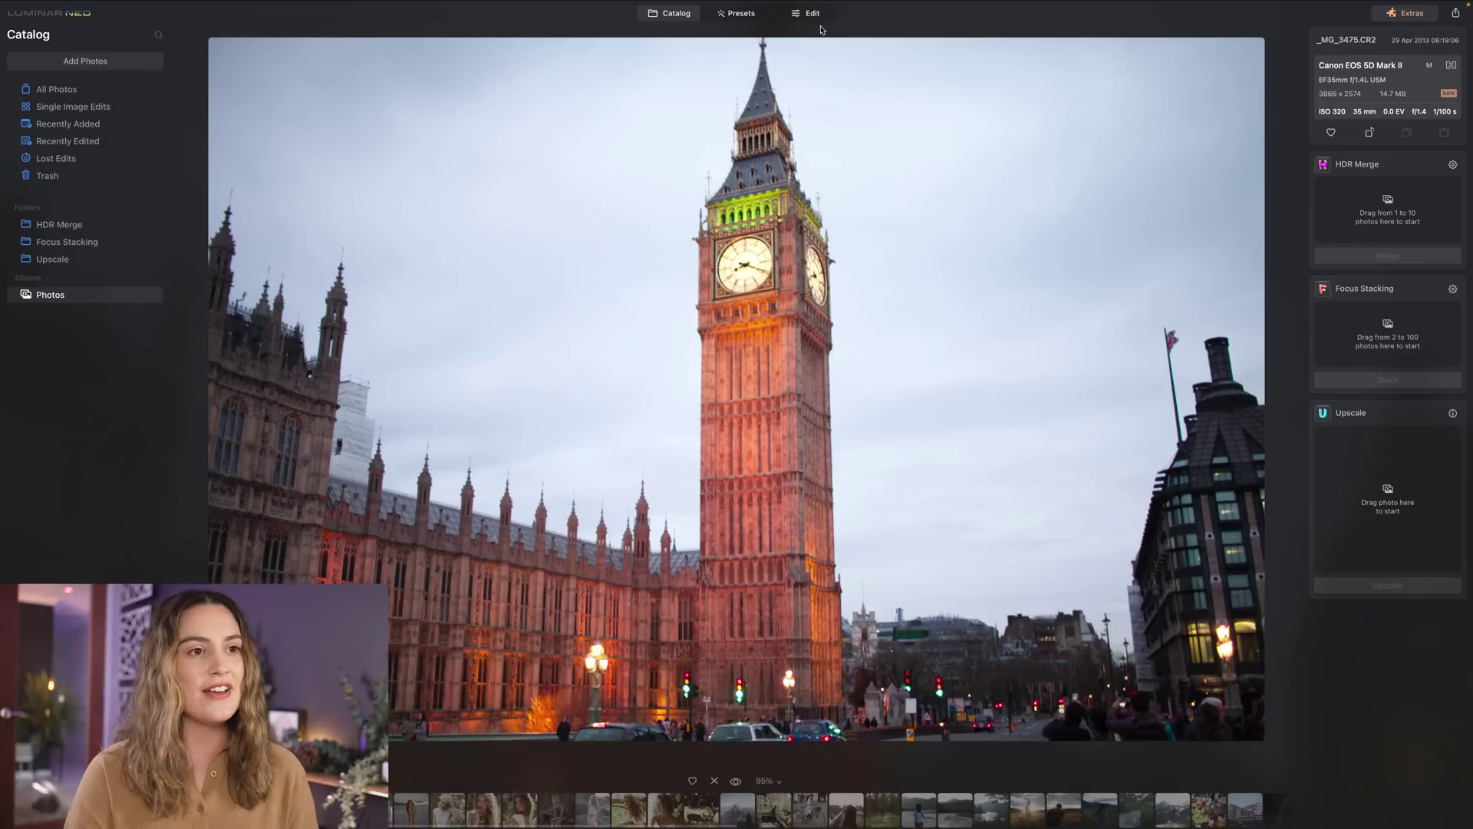
click(806, 13)
Lower the Big Ben photo's exposure and highlights in Develop
click(1349, 299)
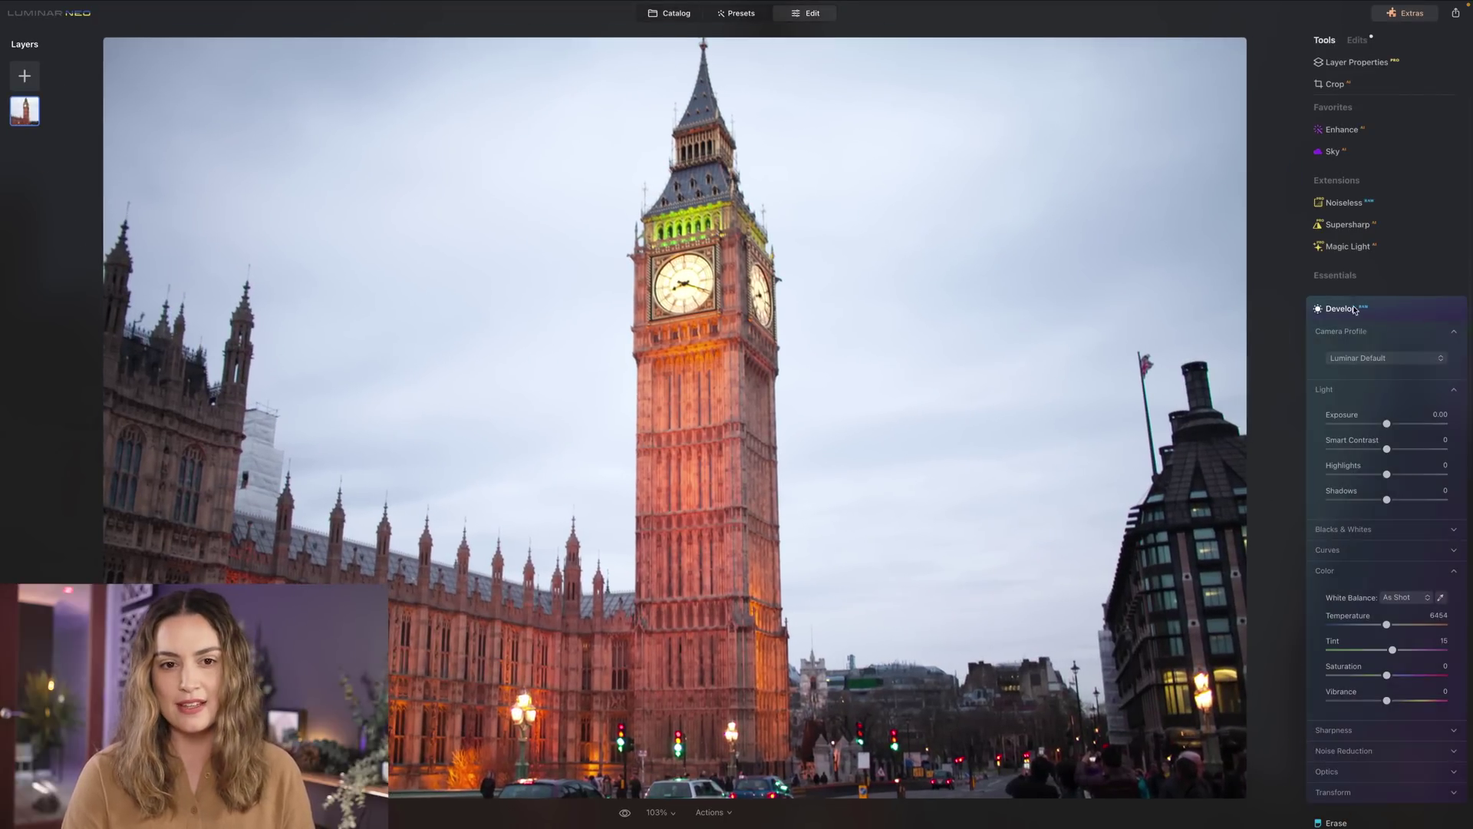
drag(1386, 425, 1362, 476)
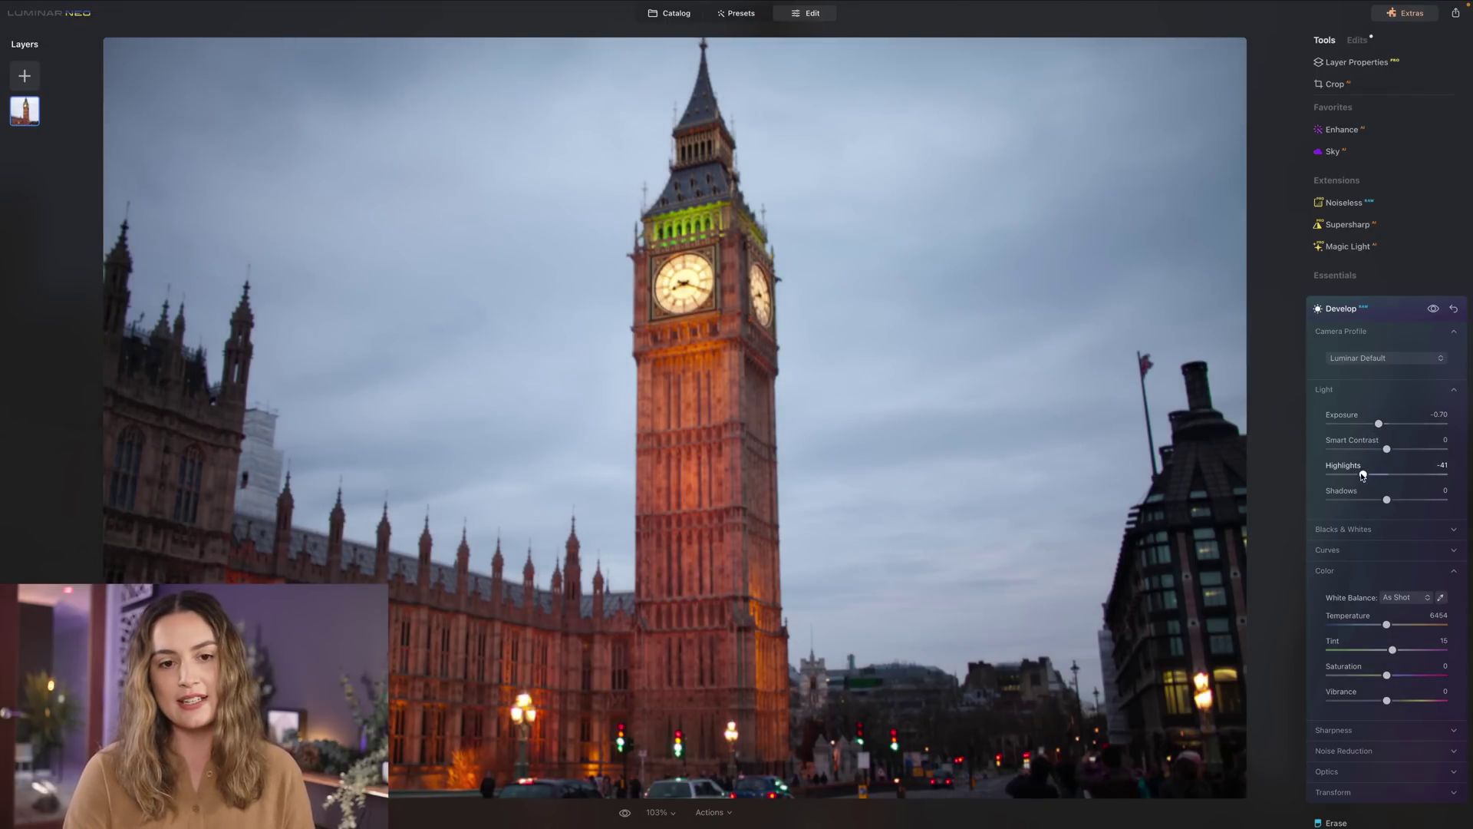
click(669, 13)
Upscale the Big Ben photo 2x to 7732 × 5148
drag(711, 247, 1391, 503)
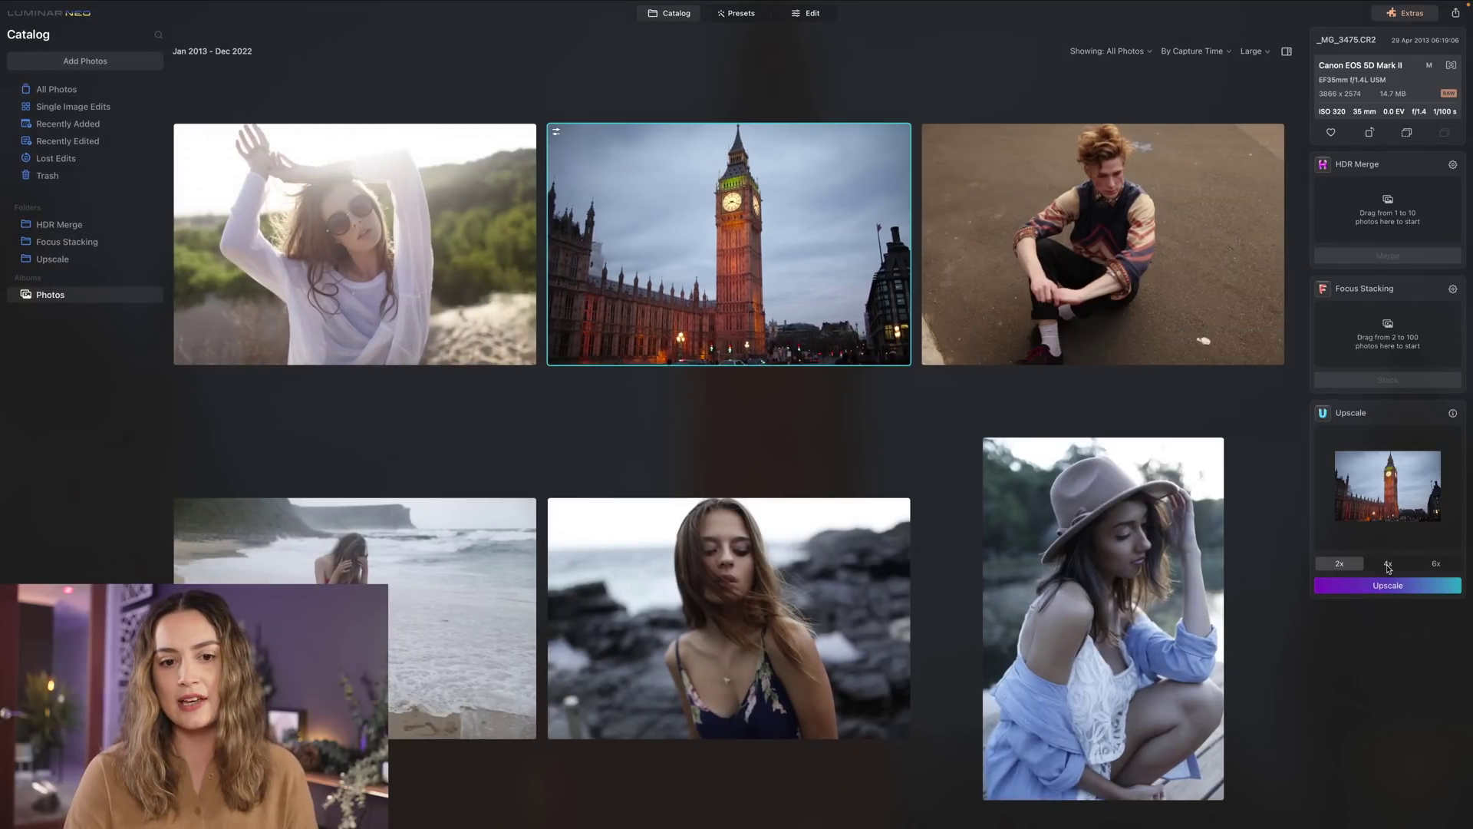
click(1388, 566)
click(1352, 568)
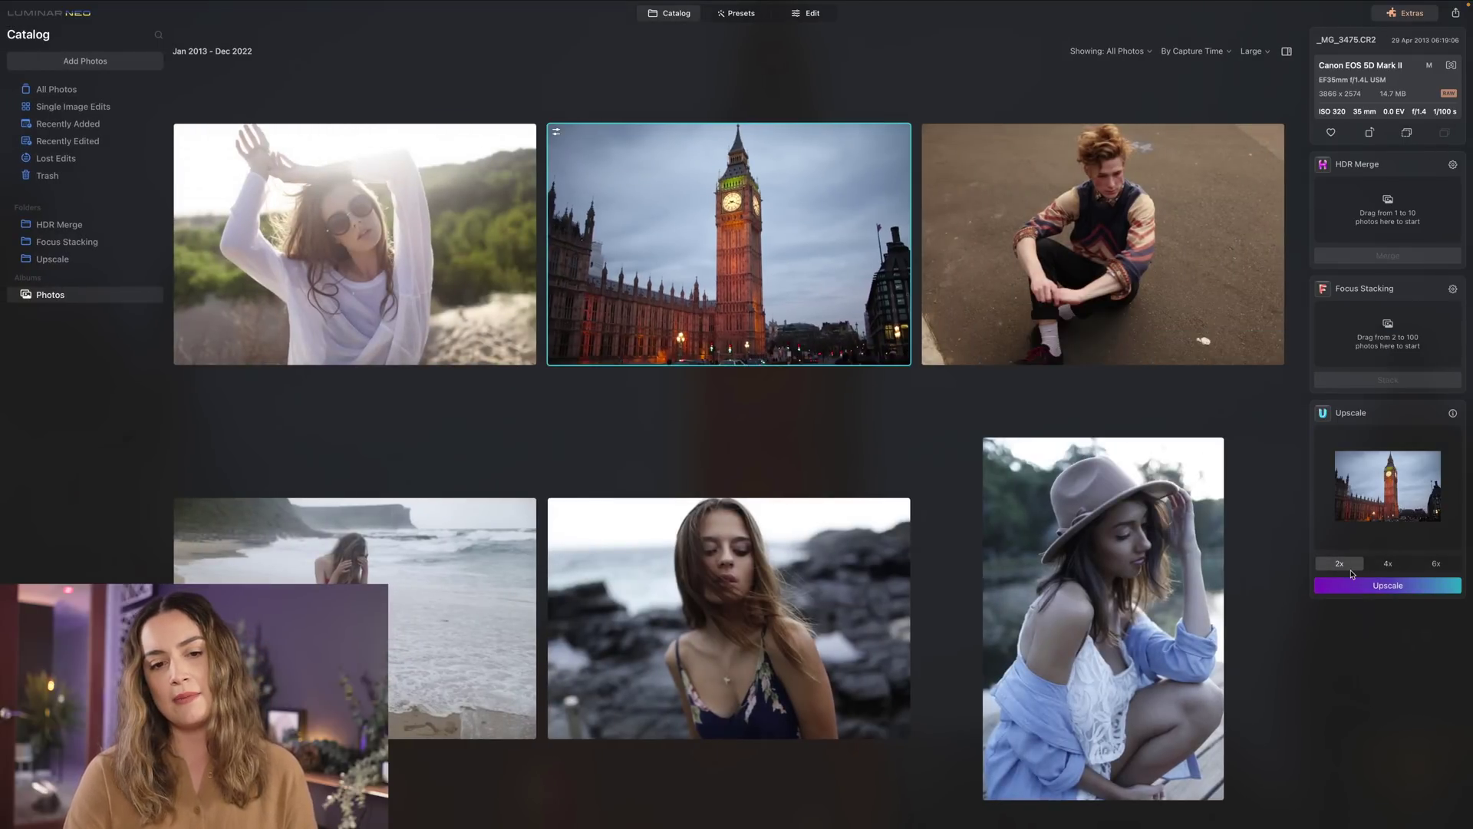
click(1390, 587)
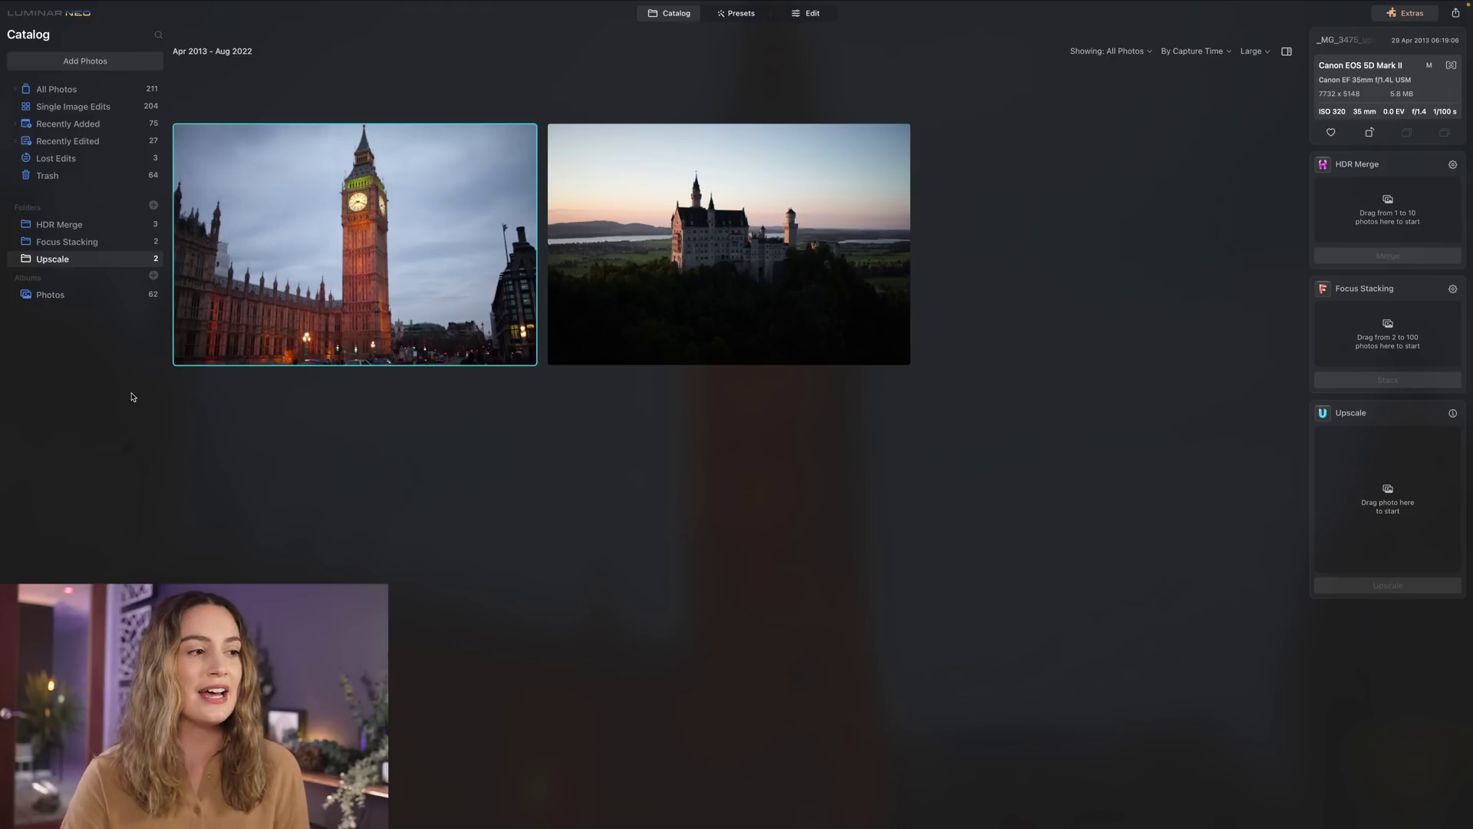
View the 2x-upscaled Big Ben photo from the Upscale folder full size and inspect the clock
click(144, 295)
click(861, 245)
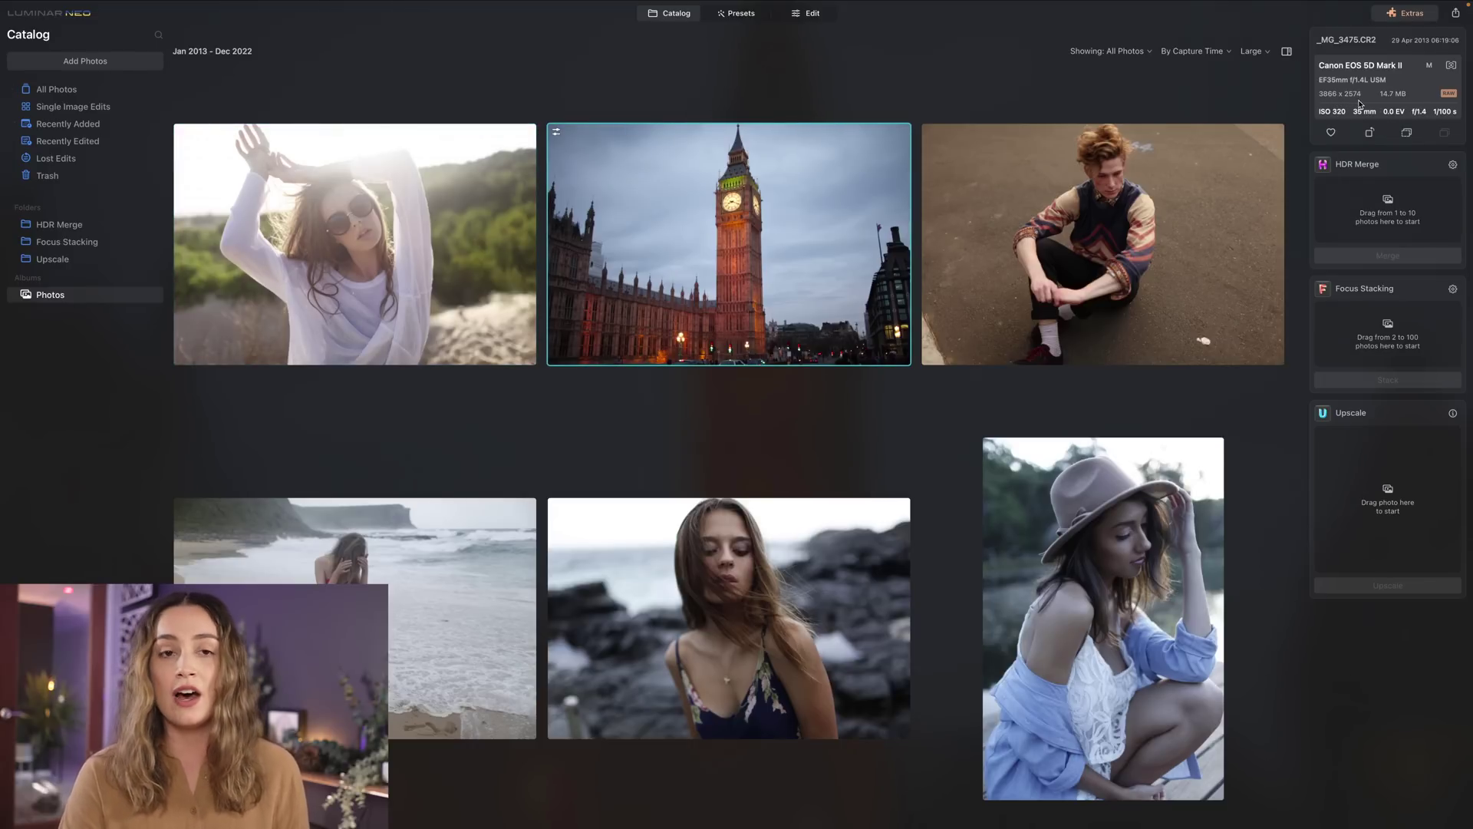
click(53, 259)
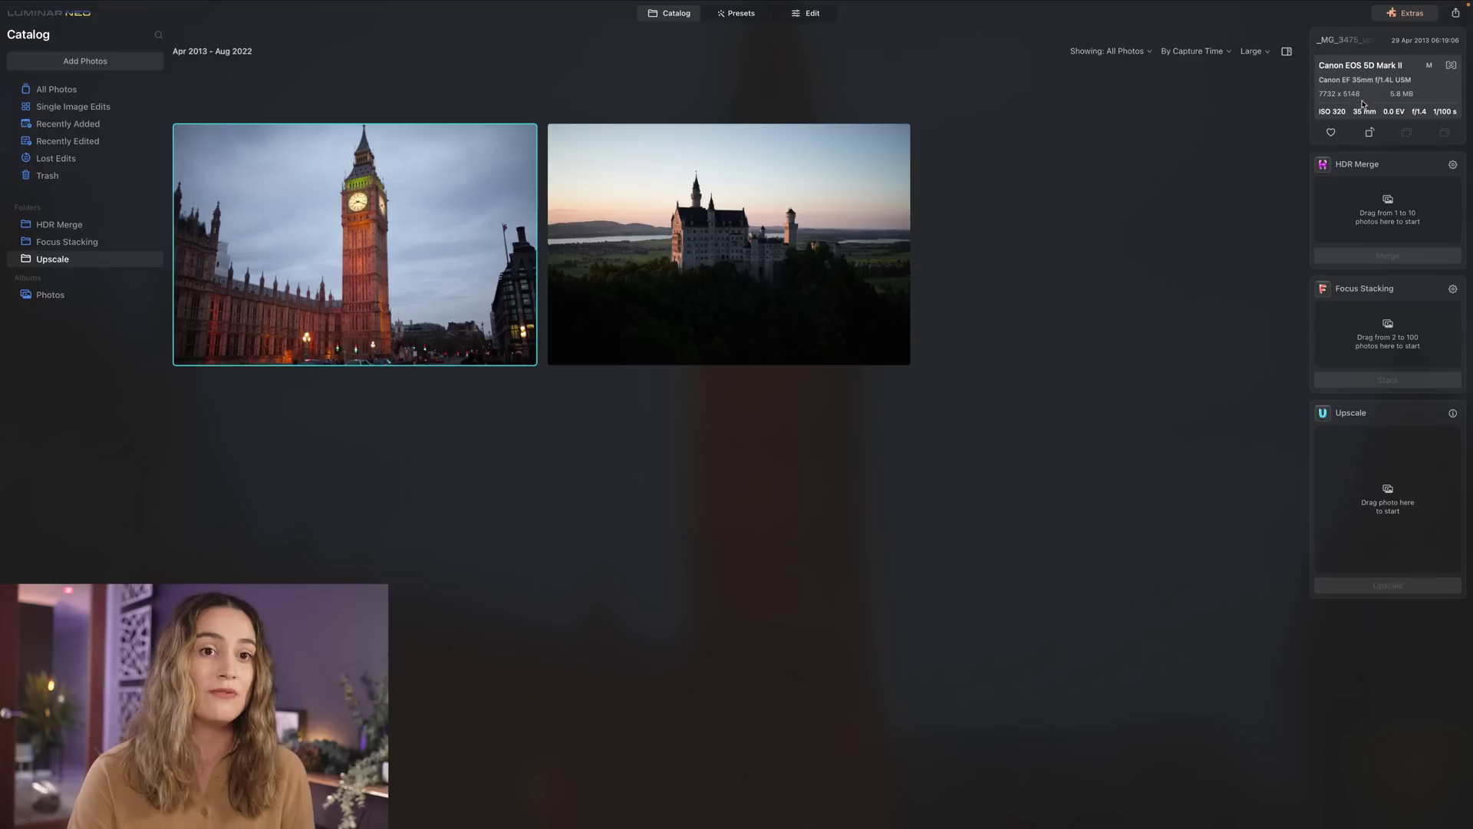
key(space)
scroll(819, 338, up, 5)
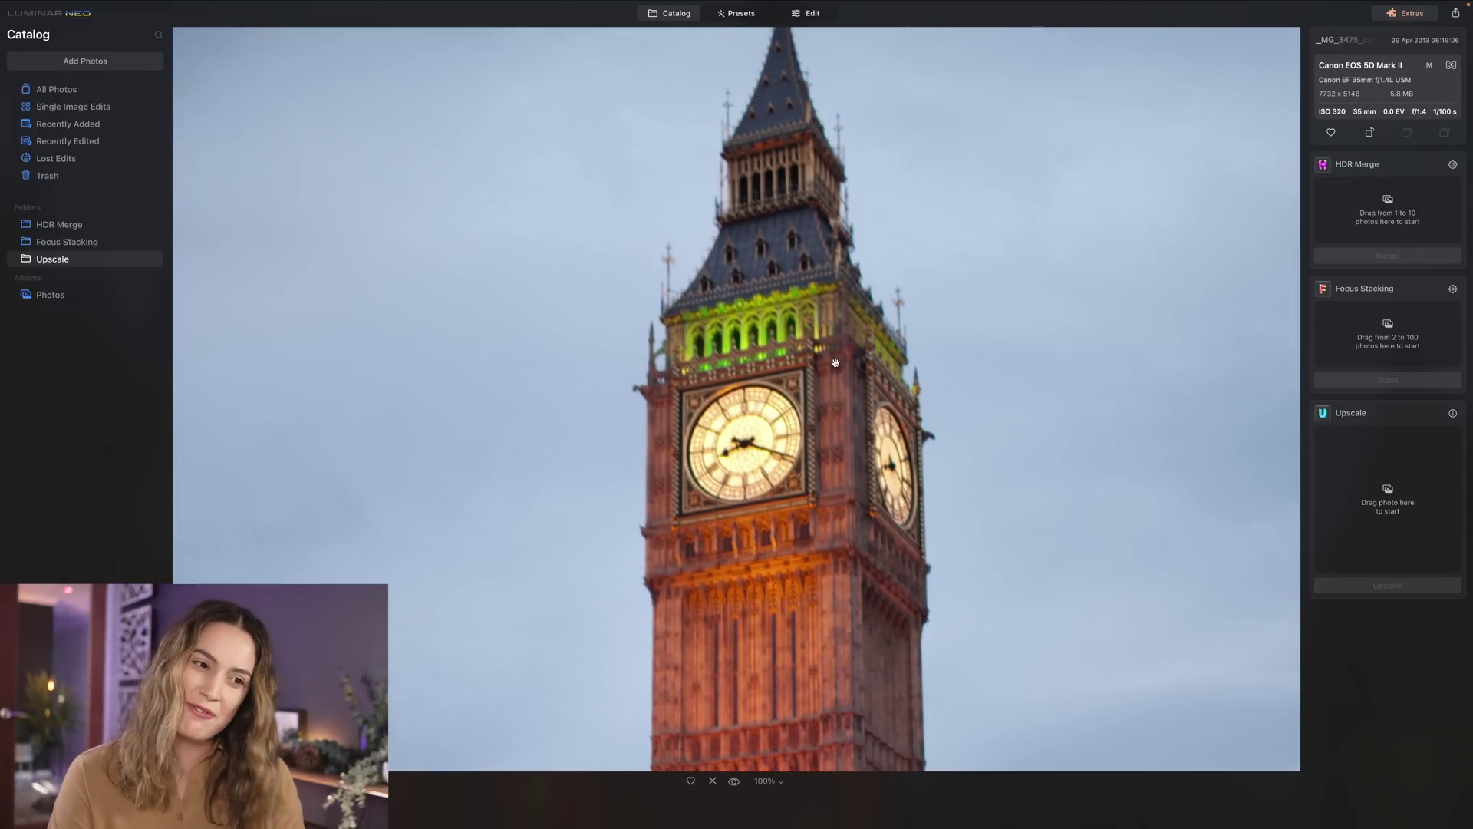
scroll(827, 466, down, 3)
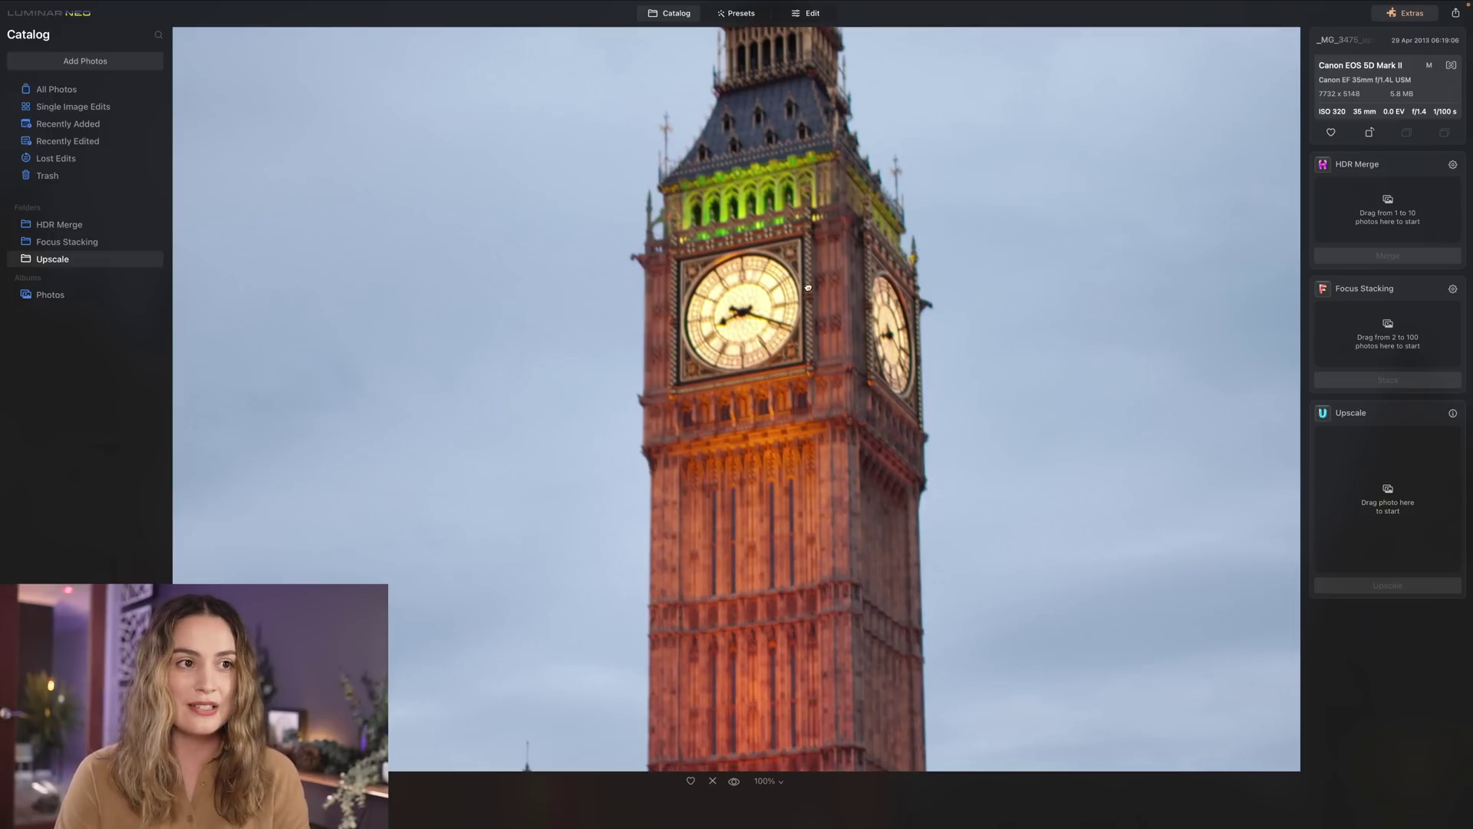
scroll(806, 339, up, 1)
Apply Supersharp Motion Blur correction at High strength to the upscaled Big Ben photo
click(806, 339)
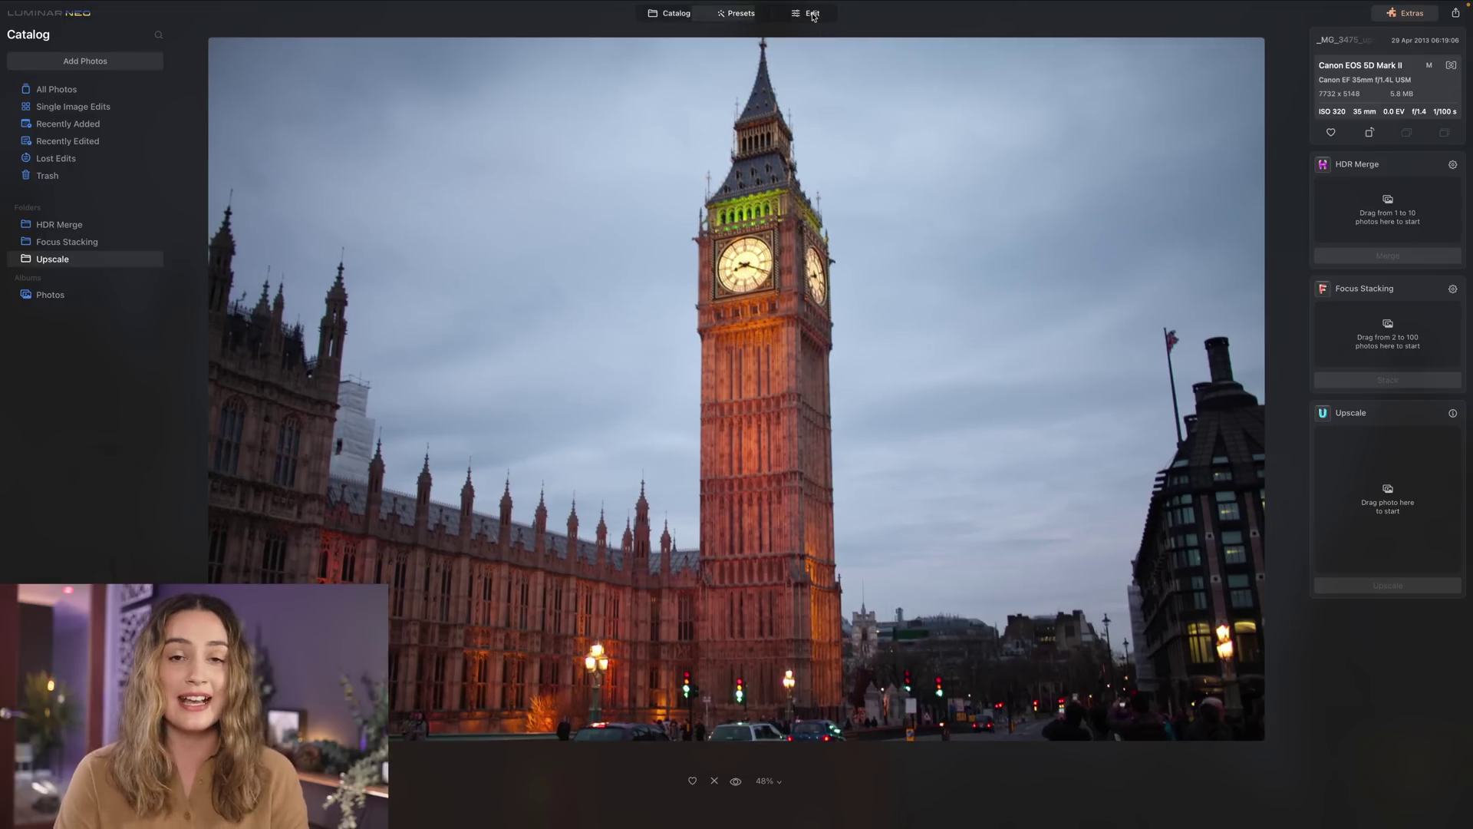
click(812, 14)
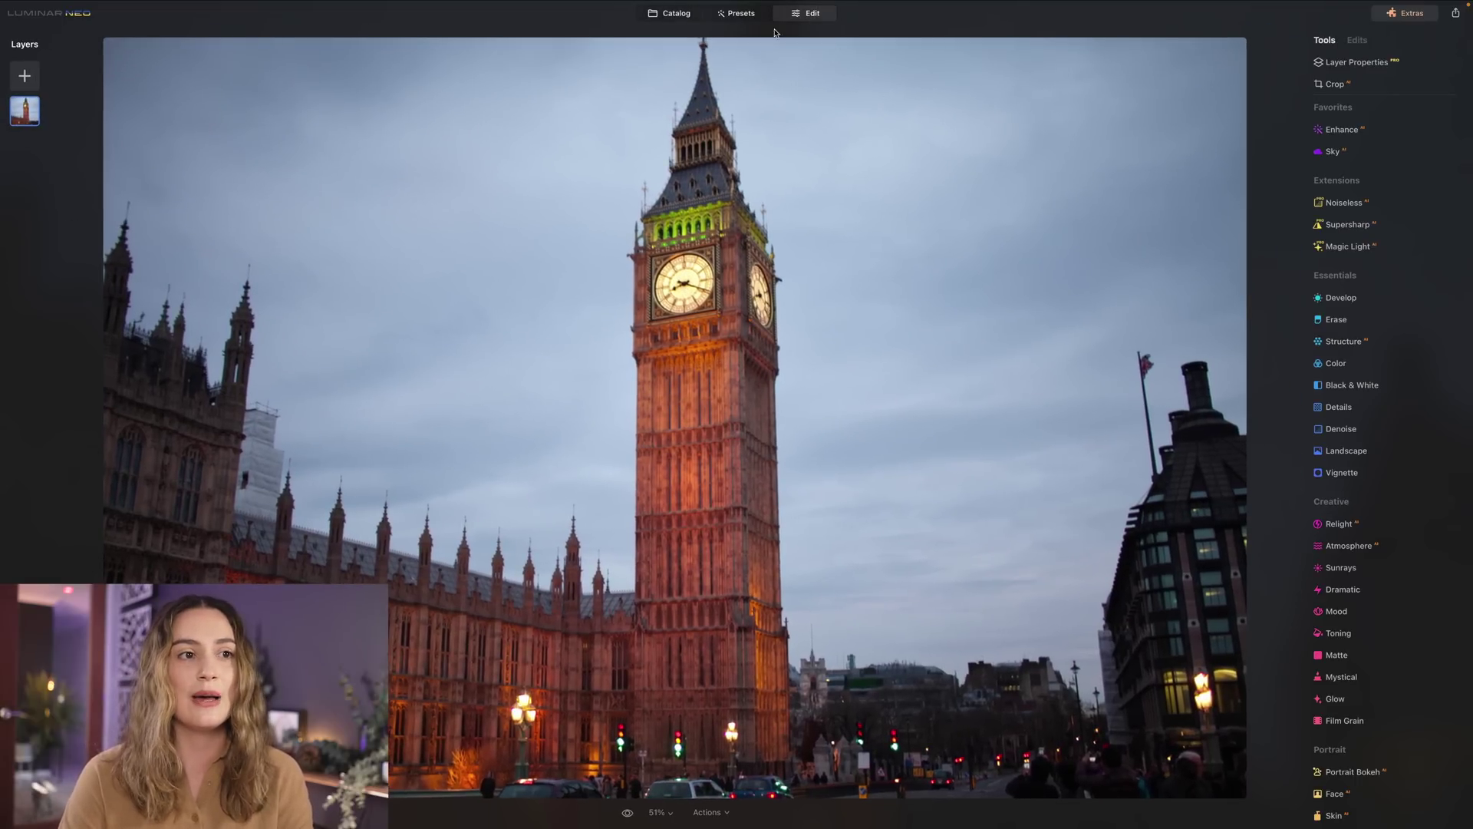
click(1343, 227)
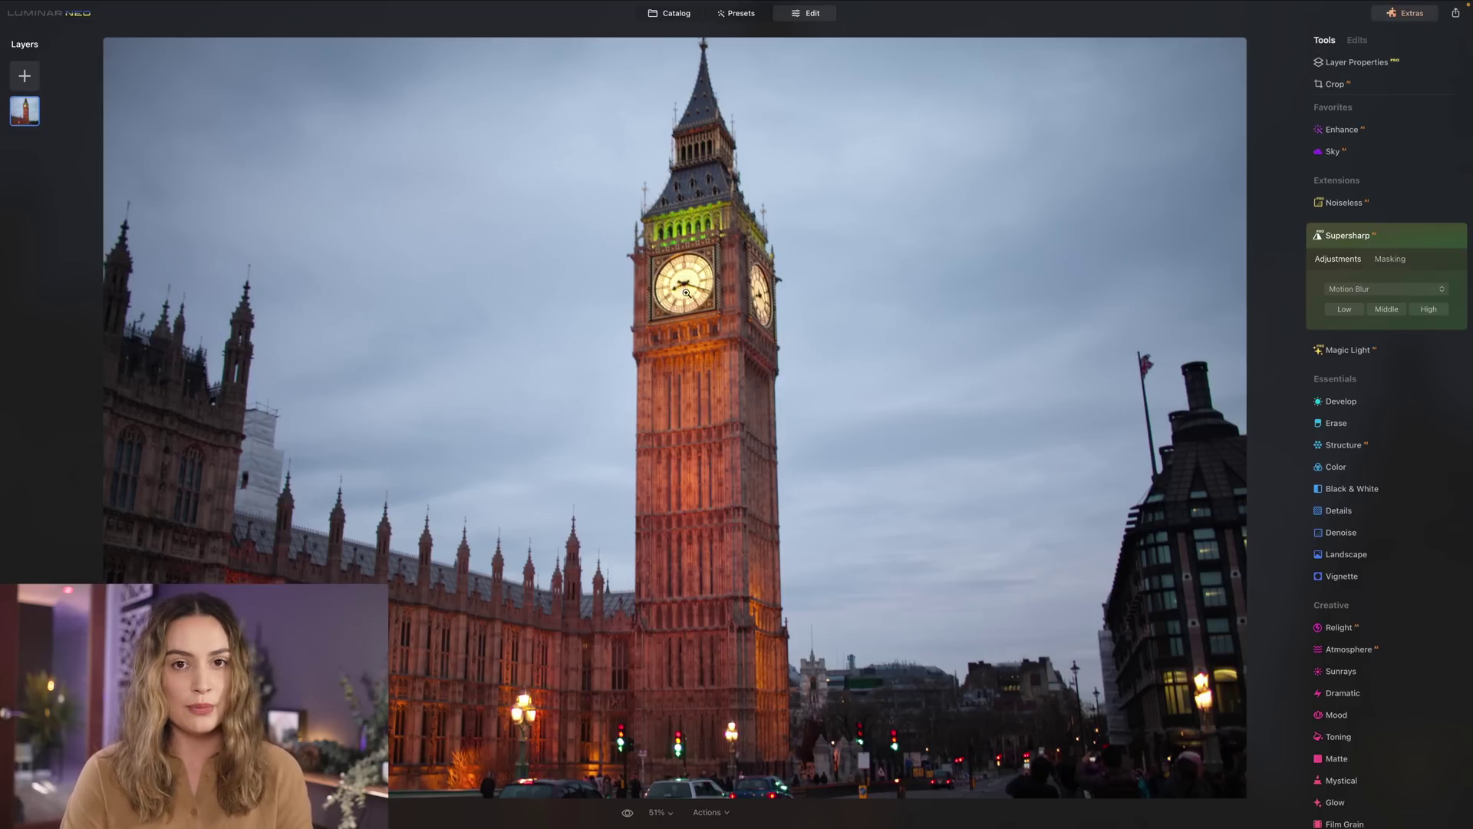
click(1396, 289)
click(1392, 292)
click(1429, 310)
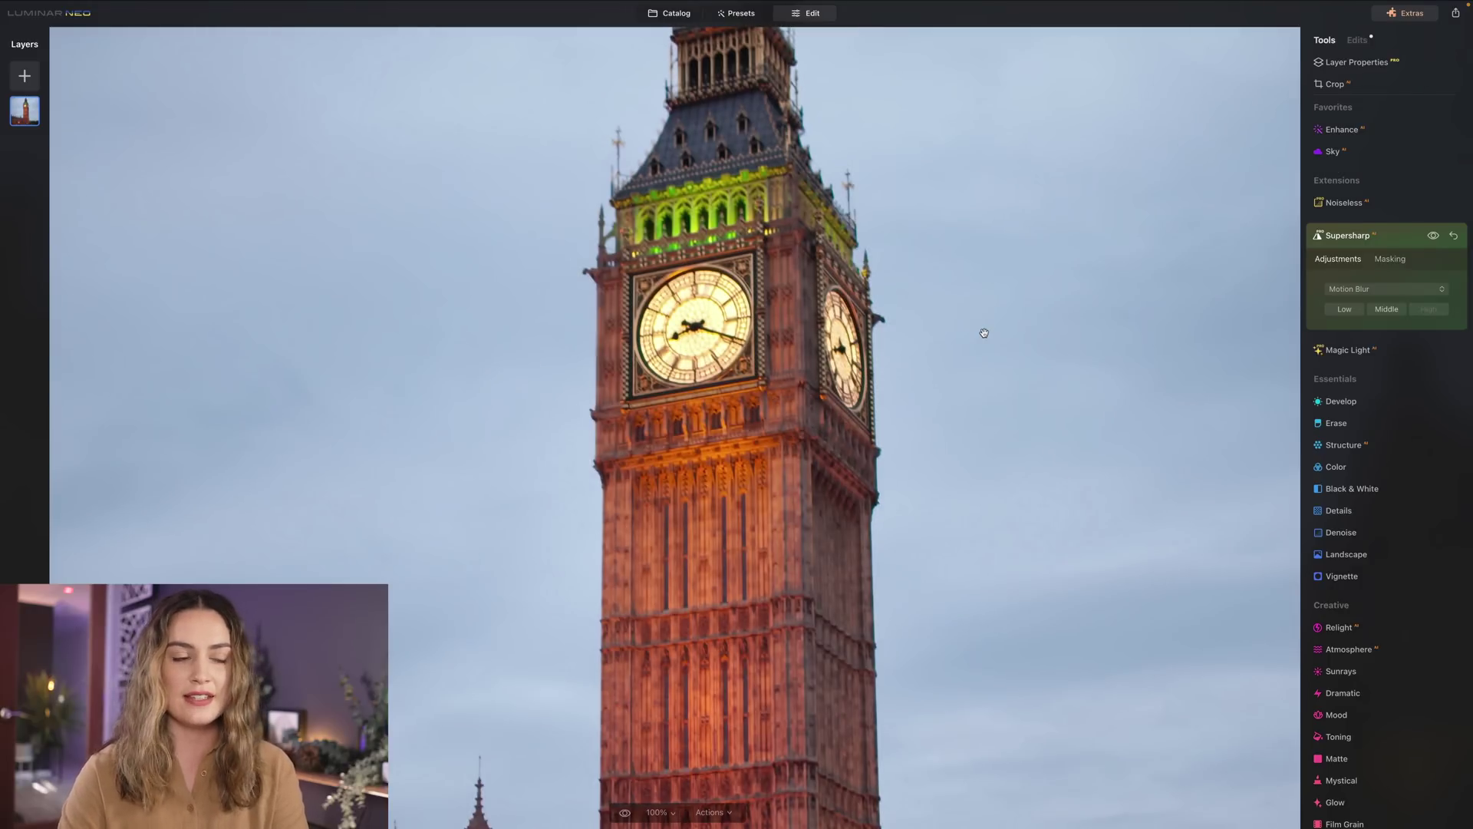
click(849, 419)
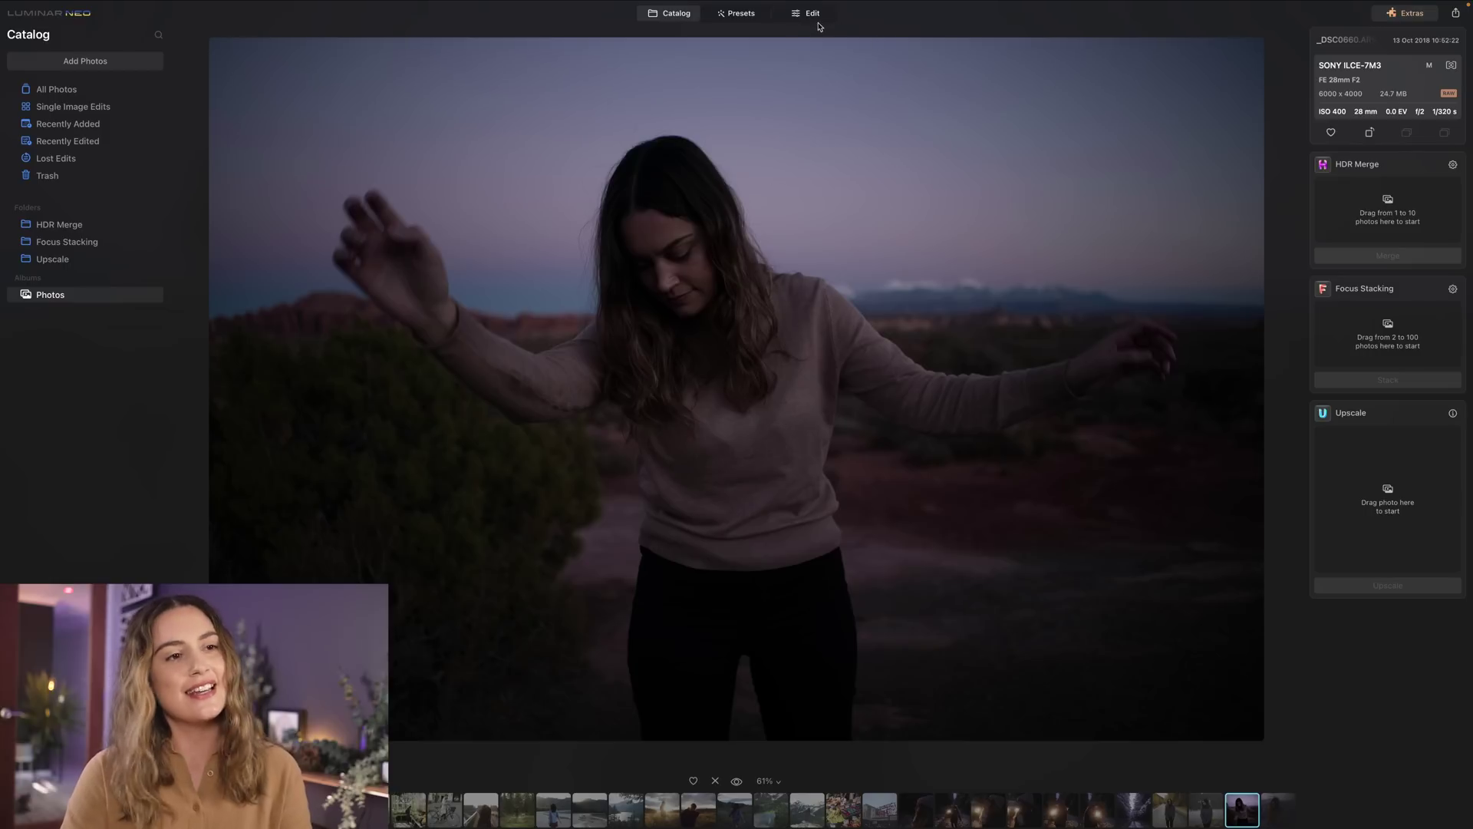
Open the dusk portrait in Edit and raise its exposure in Develop
click(806, 13)
click(1348, 300)
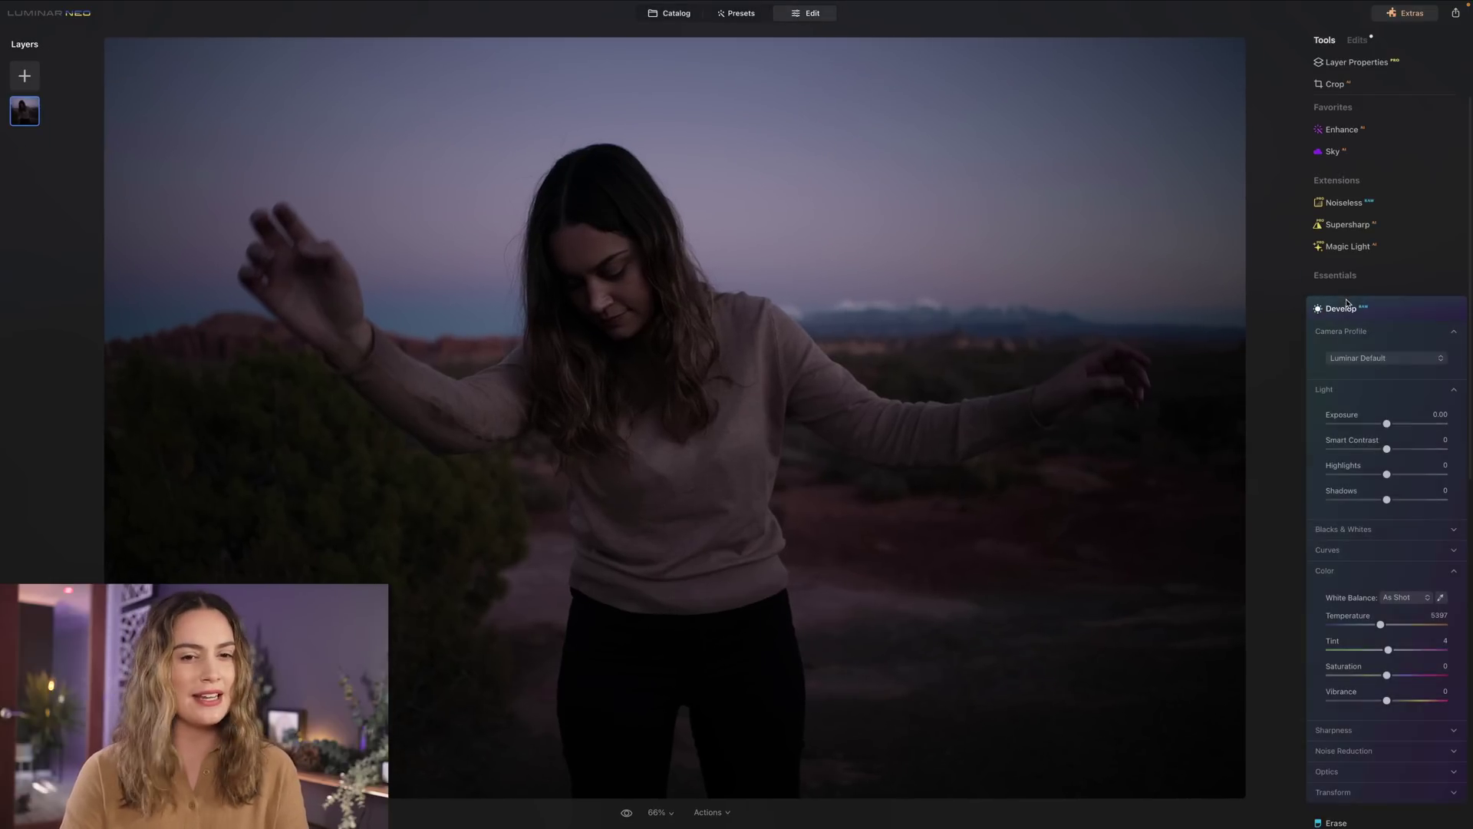
drag(1388, 425, 1404, 425)
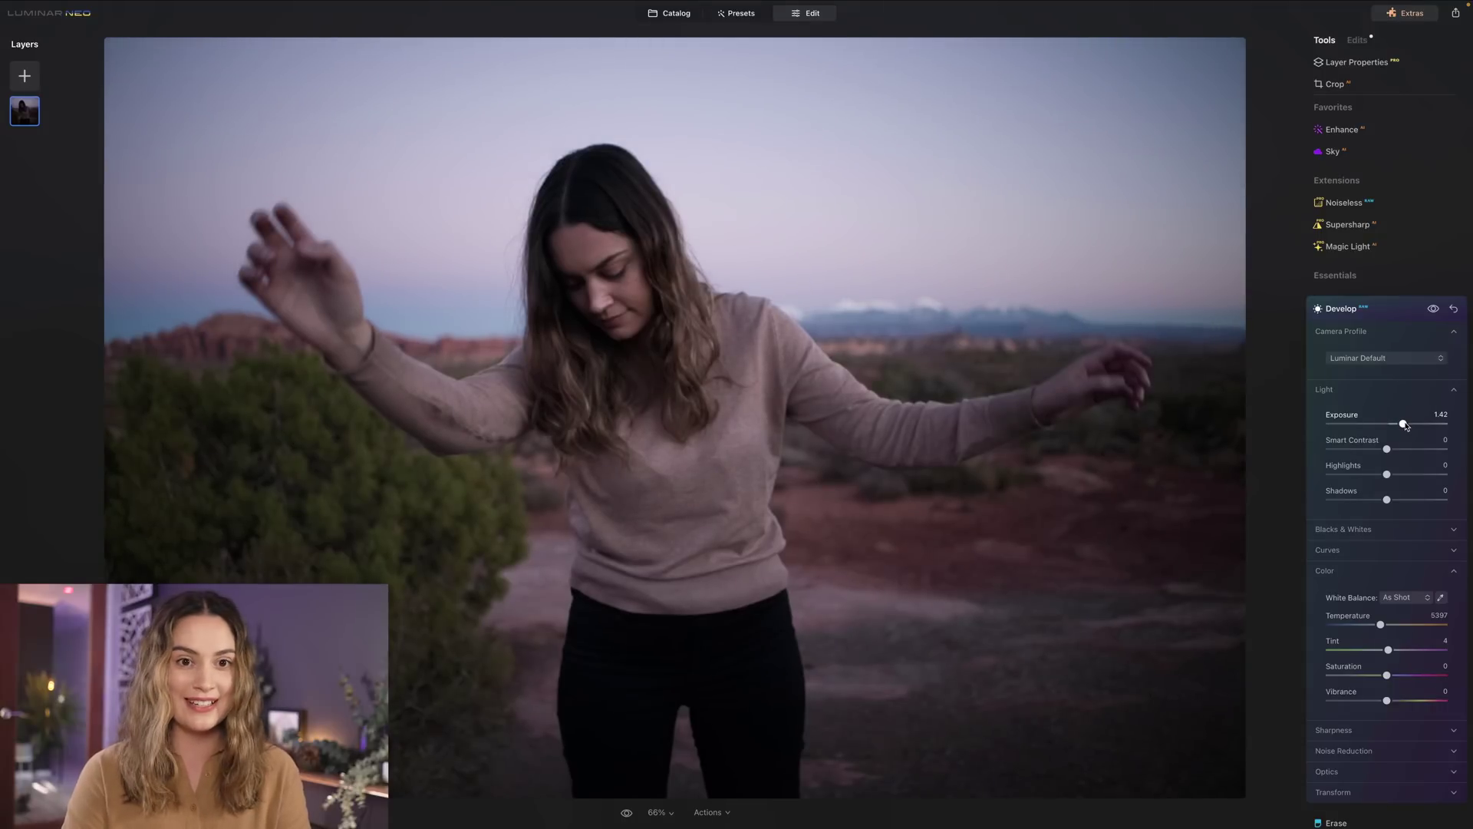
Paint a Supersharp brush mask over the right arm using brush size 52, softness 52
click(1385, 231)
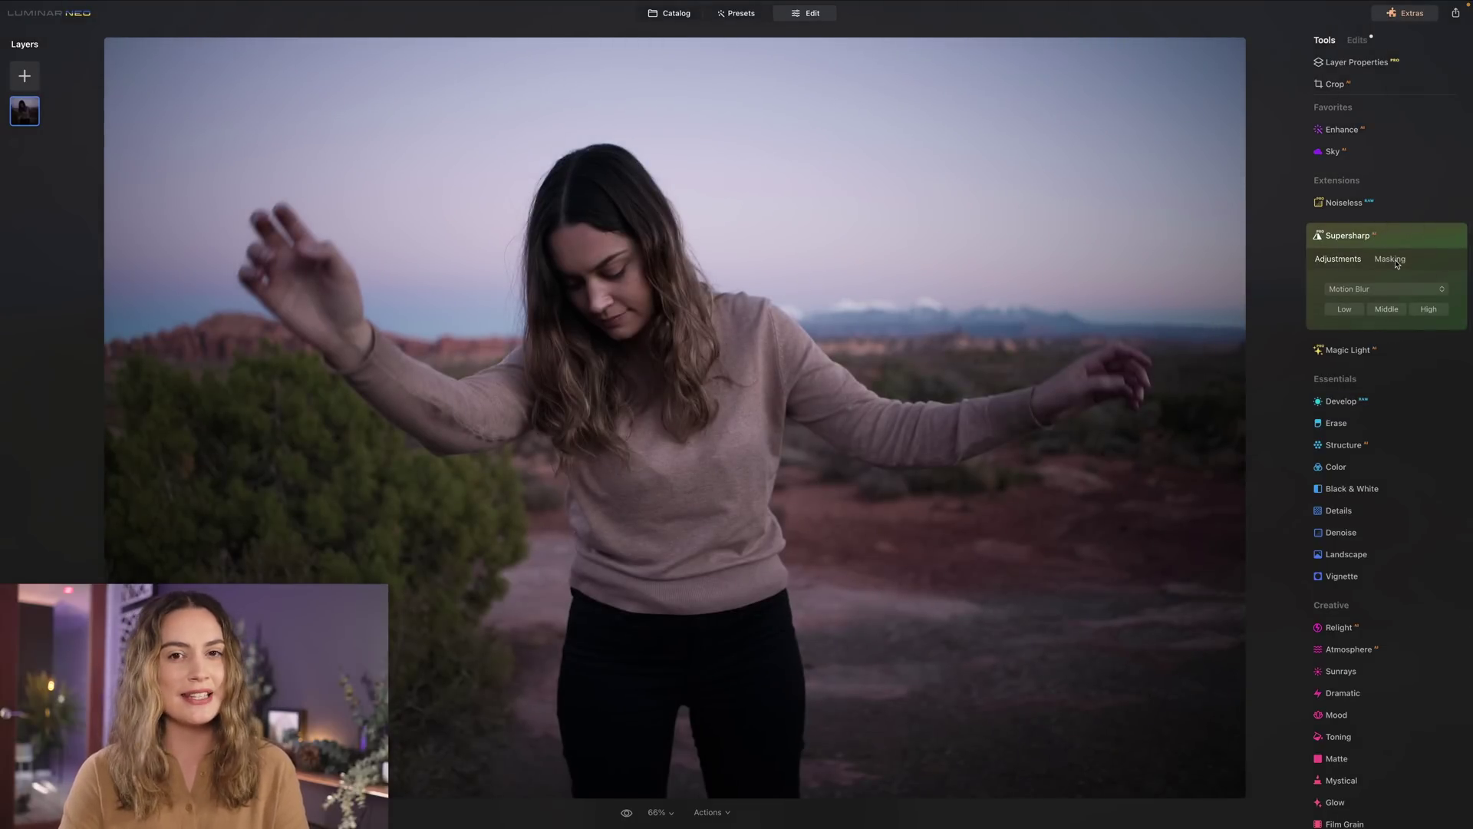
click(1395, 261)
click(1341, 285)
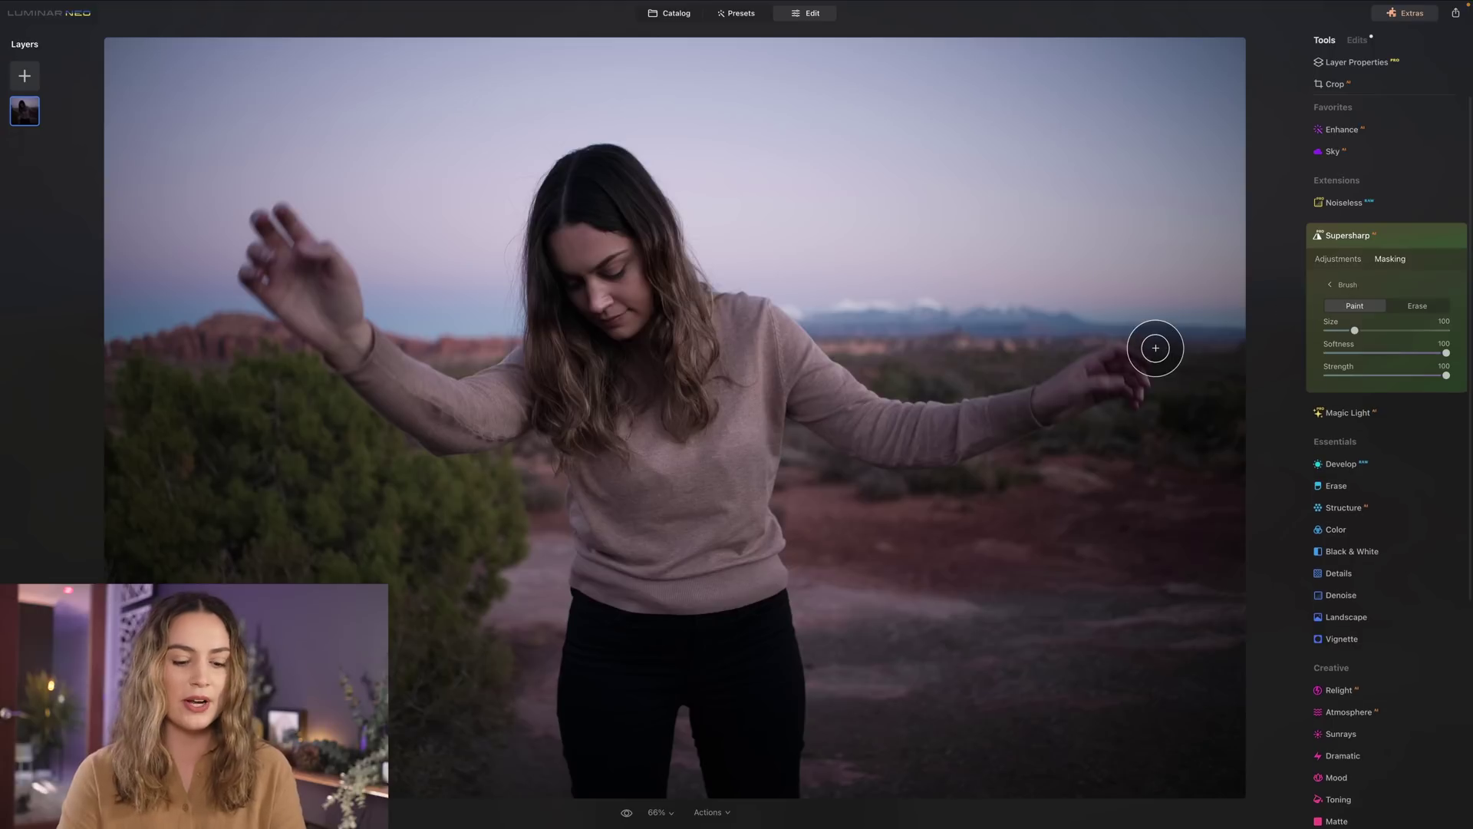
key(shift+bracketleft)
key(shift+bracketleft)
key(bracketleft)
key(bracketleft)
key(bracketleft)
key(bracketleft)
key(bracketleft)
mouse_move(1013, 410)
mouse_down()
mouse_move(1094, 365)
mouse_move(1142, 370)
mouse_move(1136, 391)
mouse_move(1029, 418)
mouse_move(997, 407)
mouse_move(1033, 396)
mouse_up()
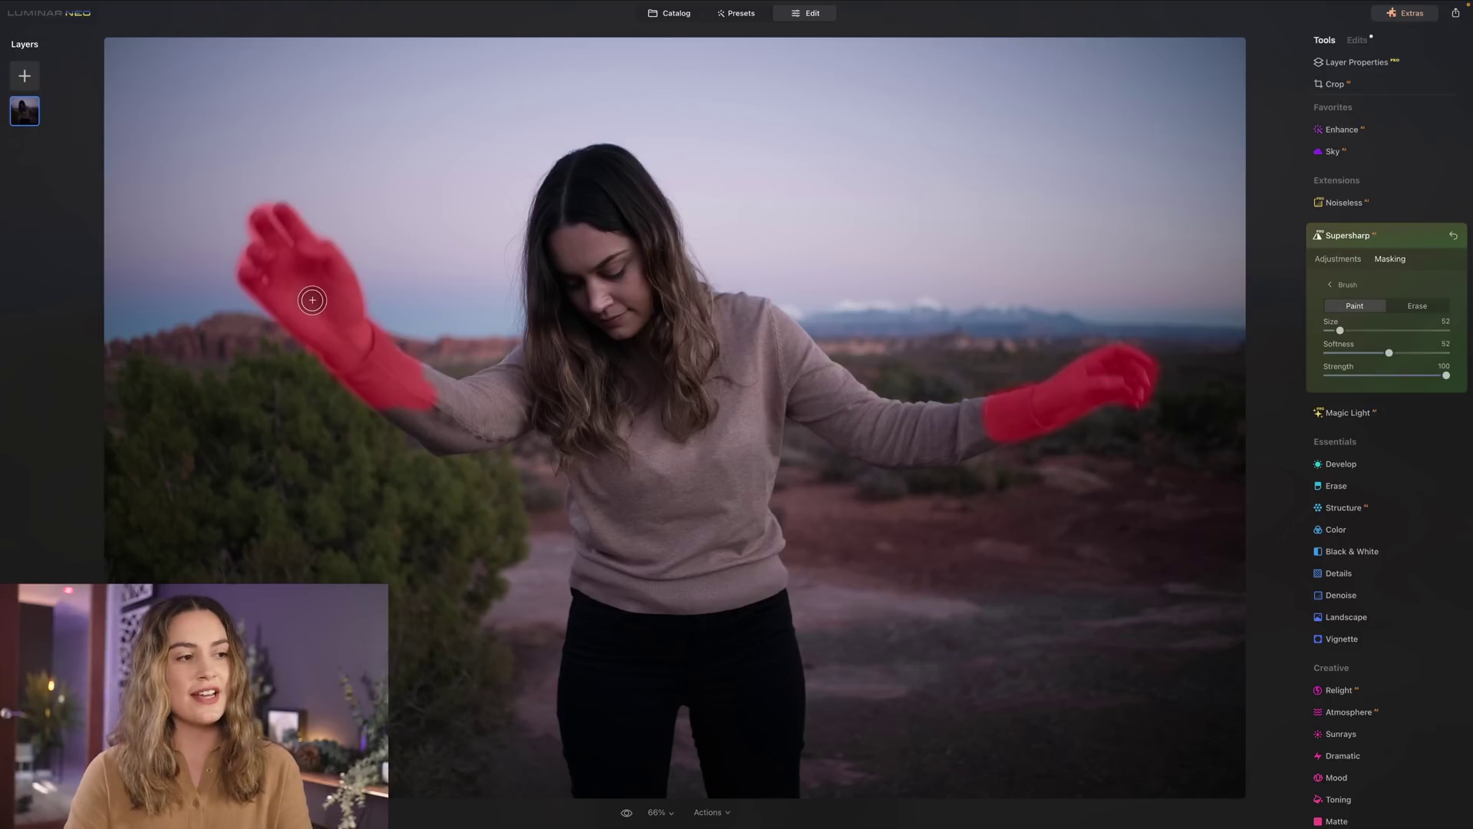
Sharpen the masked arm at High Supersharp strength, then toggle Supersharp off and on to compare
click(1347, 263)
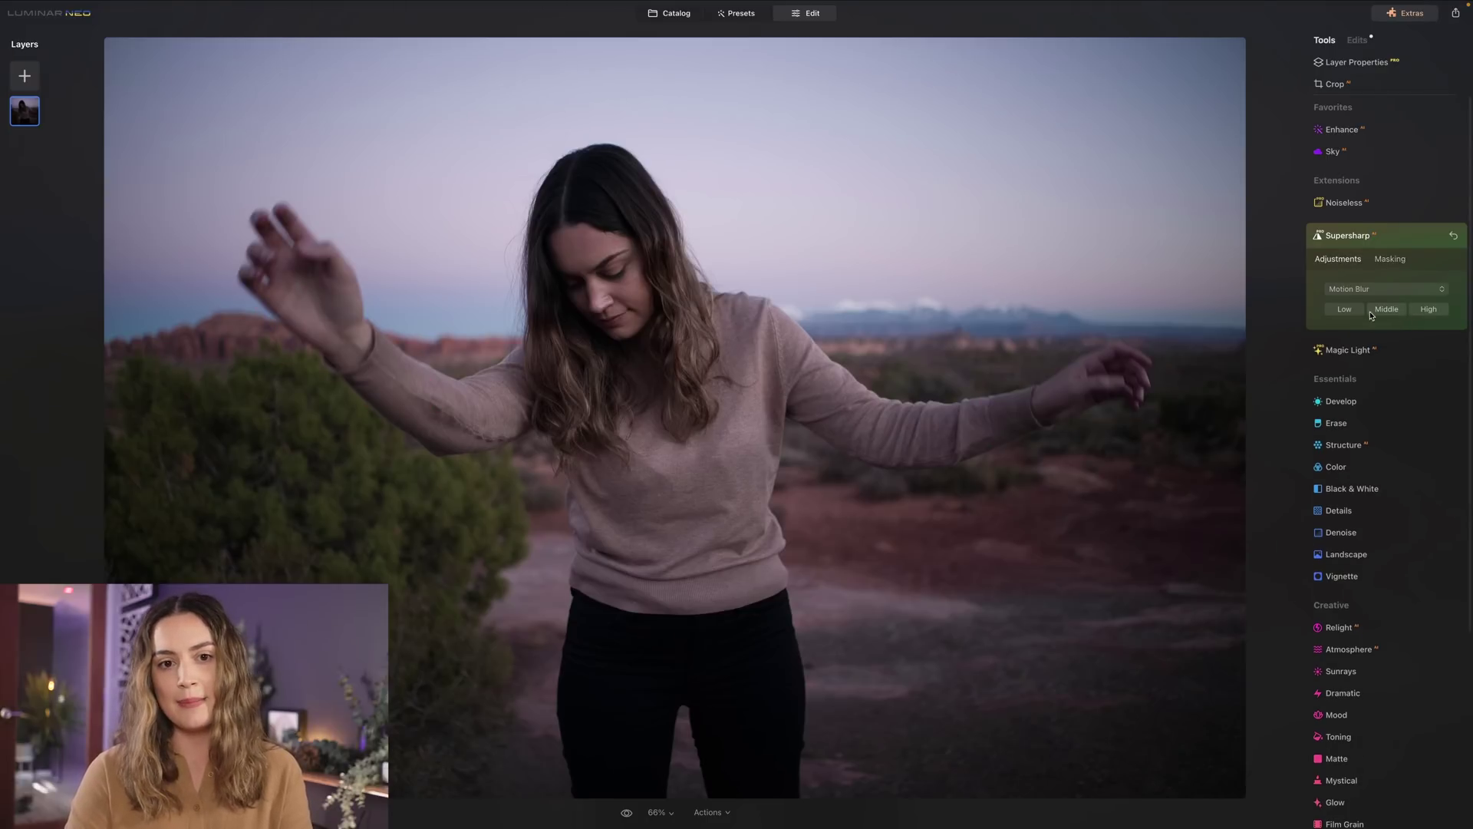
click(1429, 309)
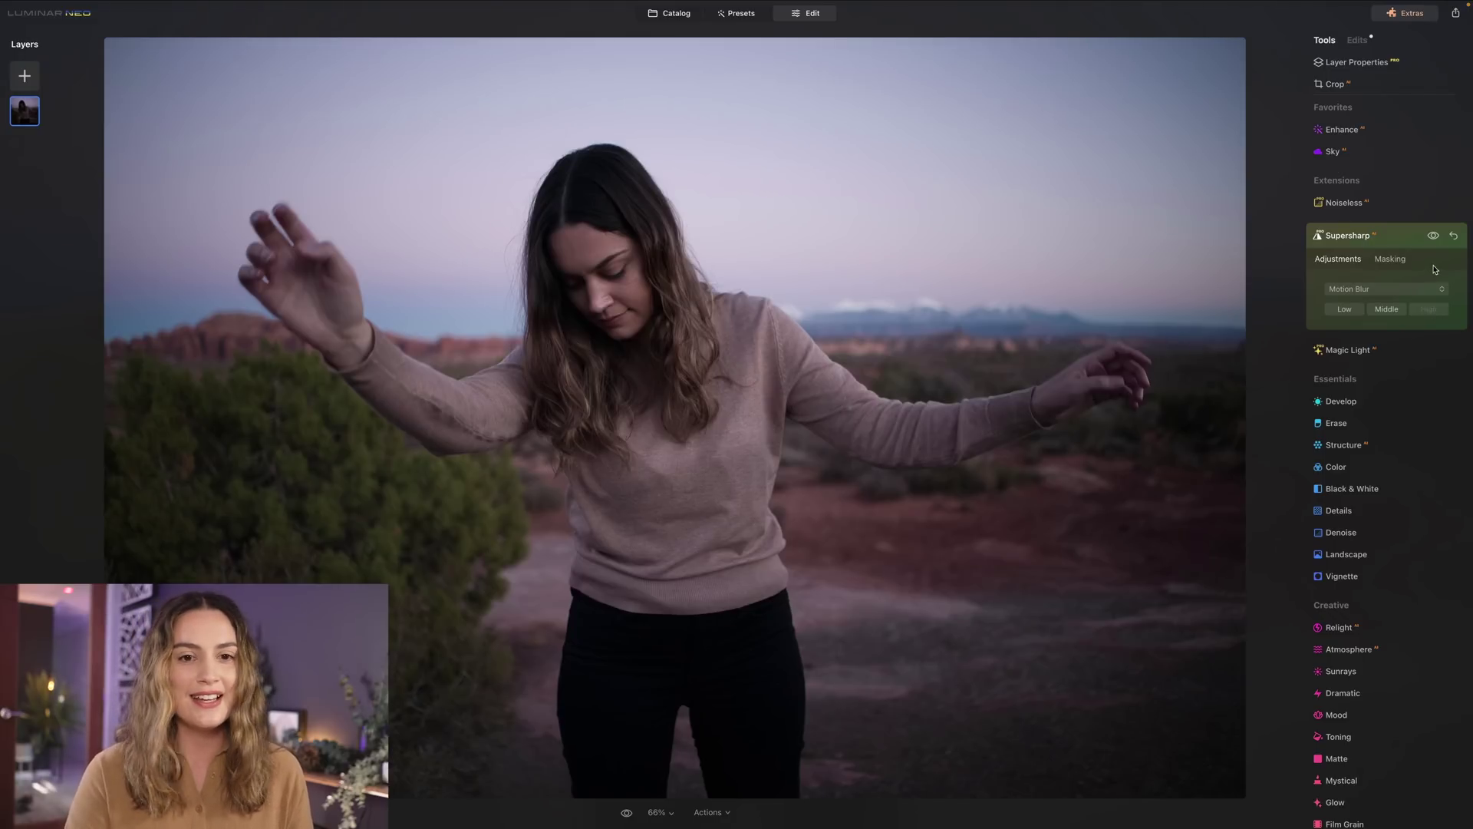
click(1433, 238)
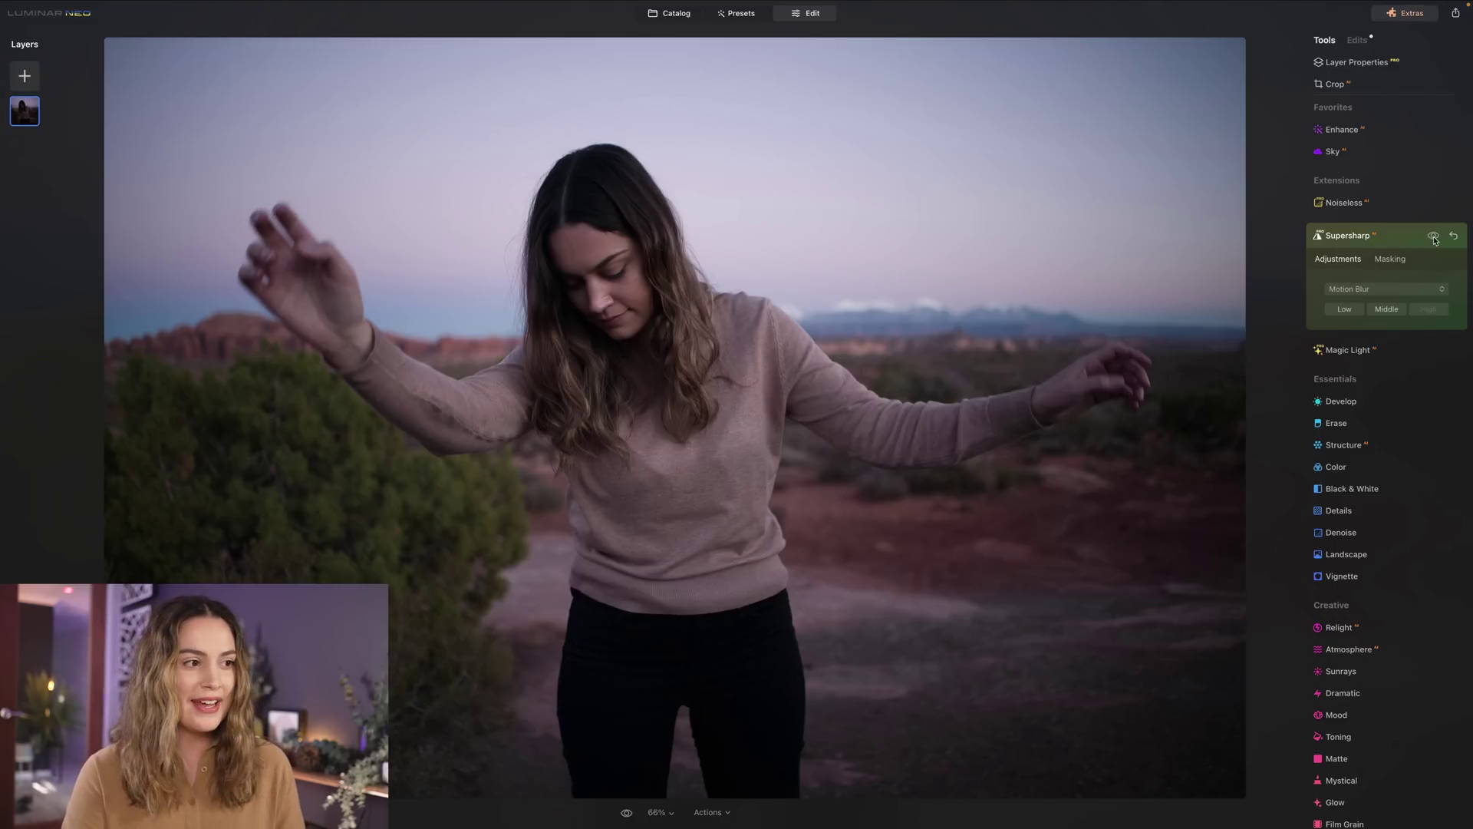
click(1433, 238)
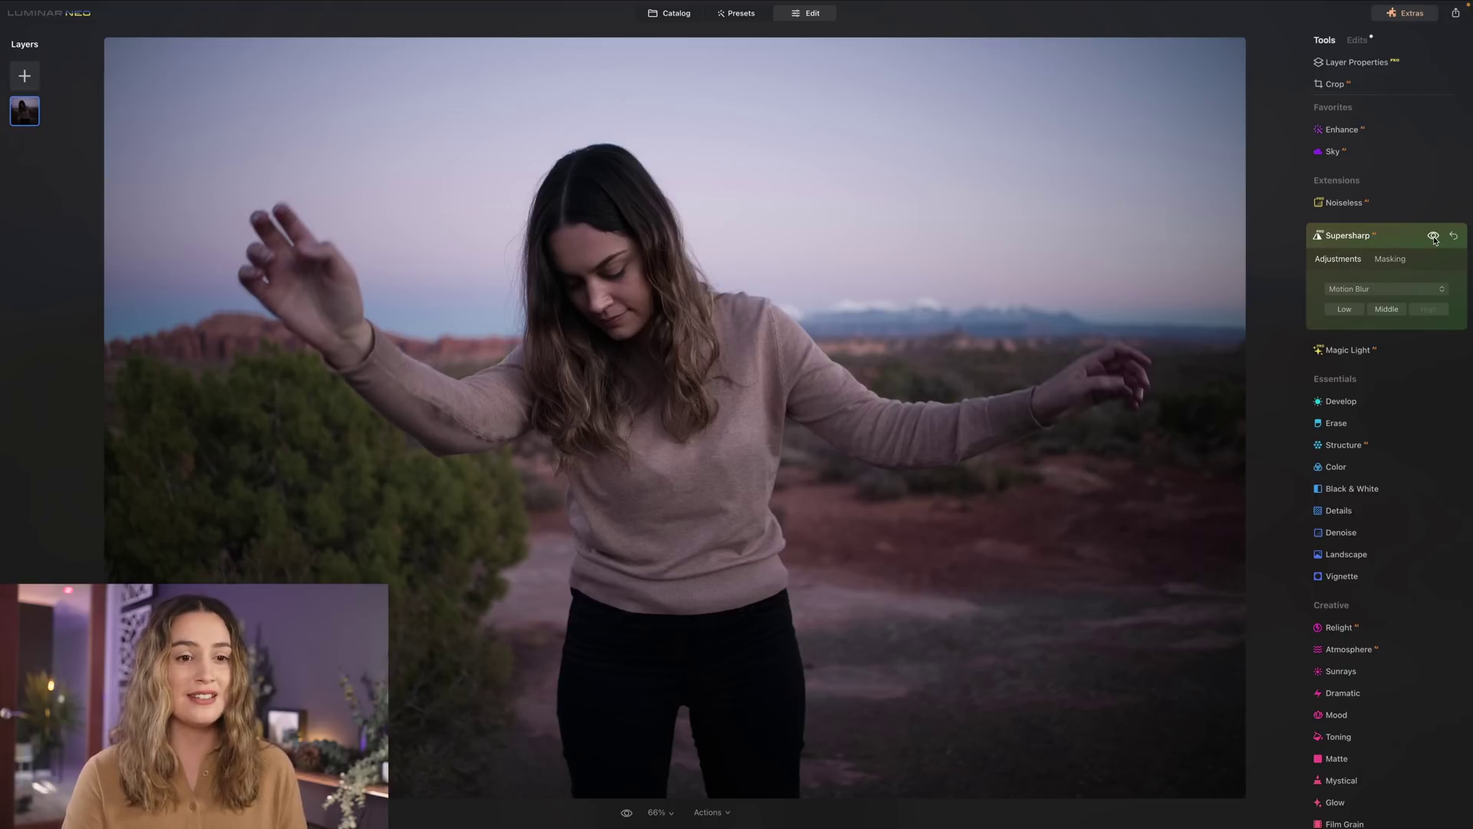
click(1433, 238)
click(1433, 237)
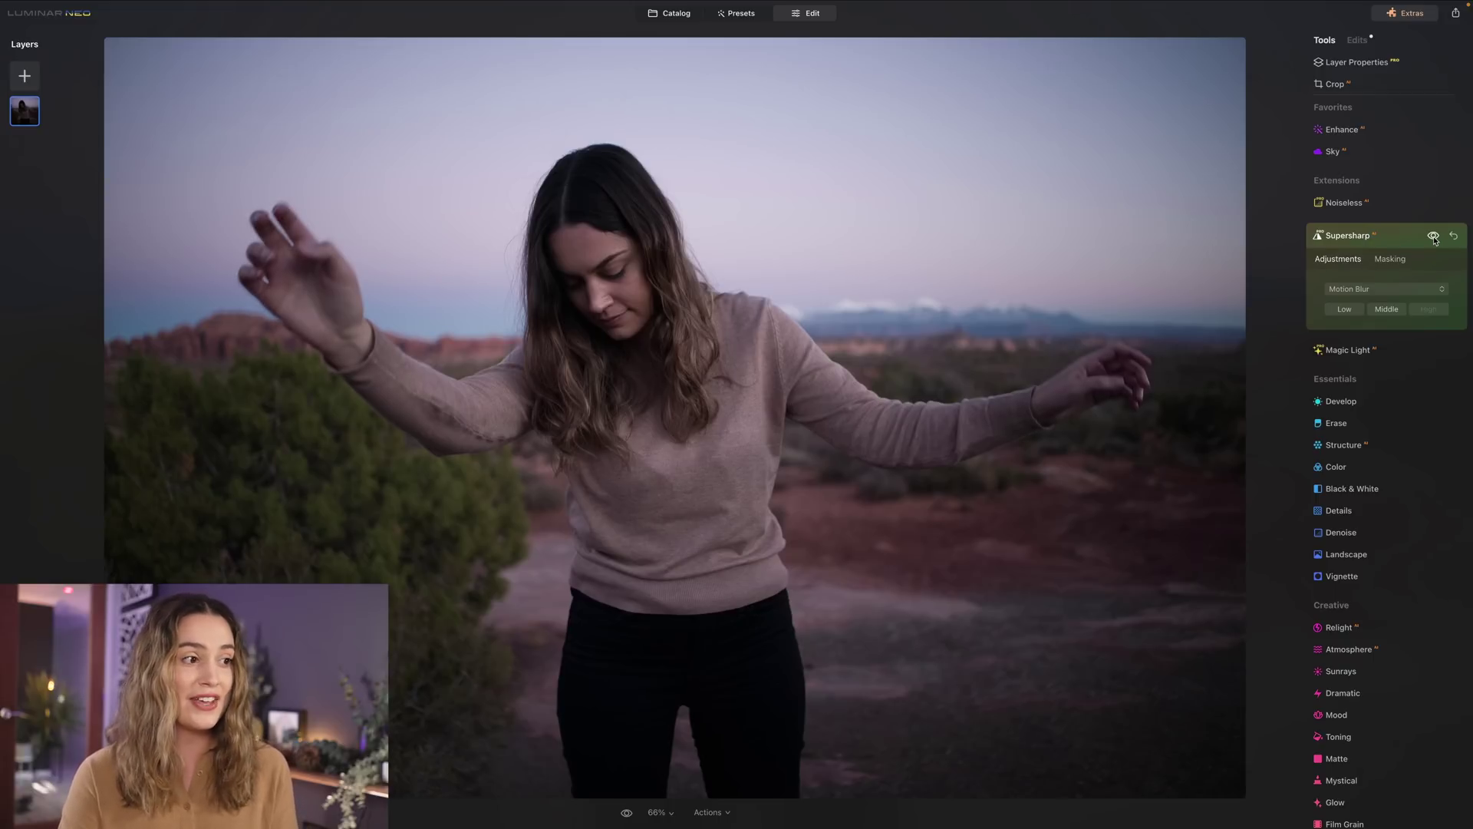
click(1434, 238)
click(1433, 238)
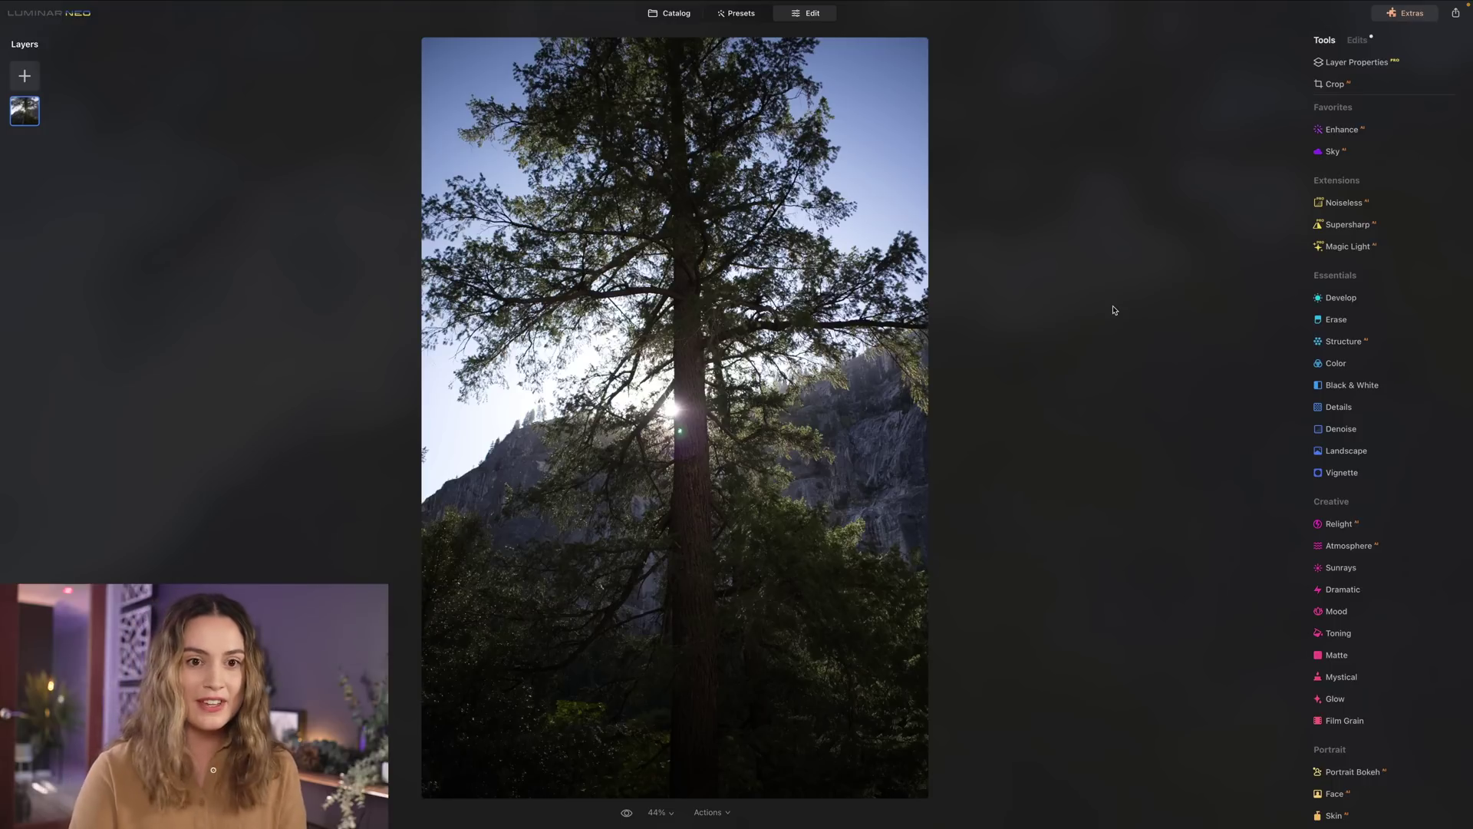
Add a 9-beam Magic Light sunburst: Intensity 68, Size 46, Glow 54, Clearness 45, Brightness 72, Rotation 56
click(1354, 248)
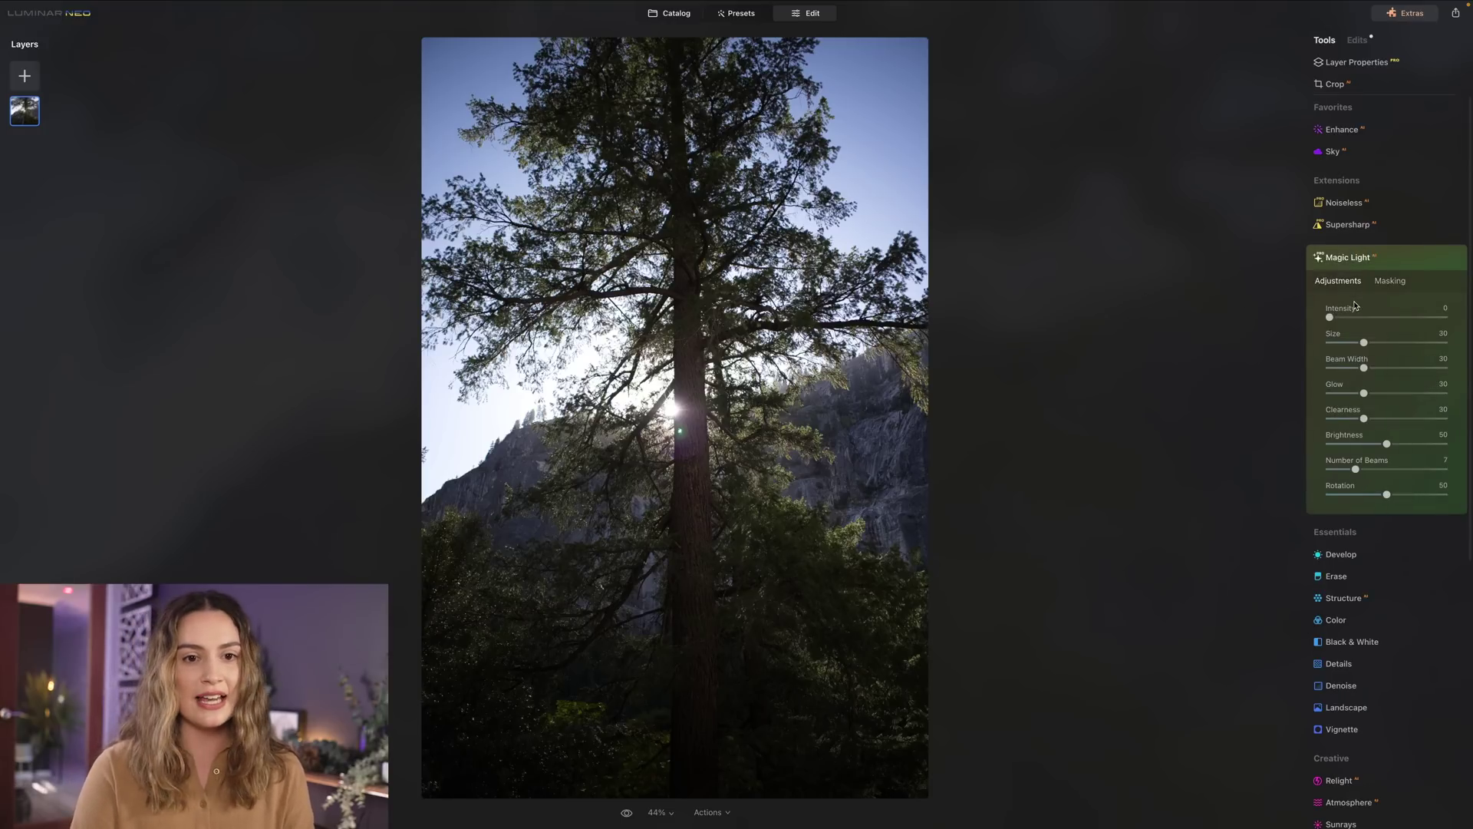
drag(1331, 318, 1389, 317)
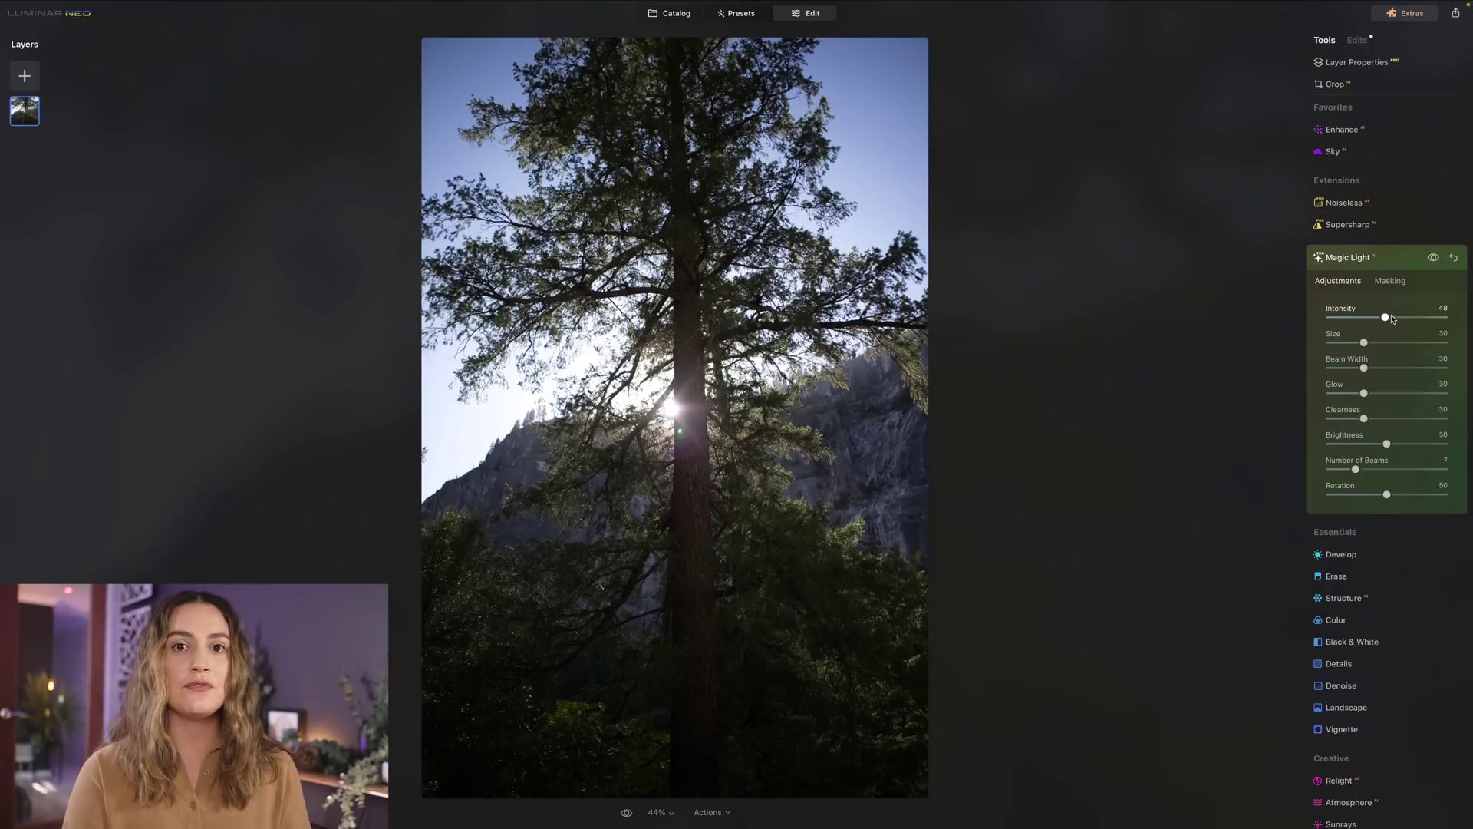
drag(1386, 317, 1388, 349)
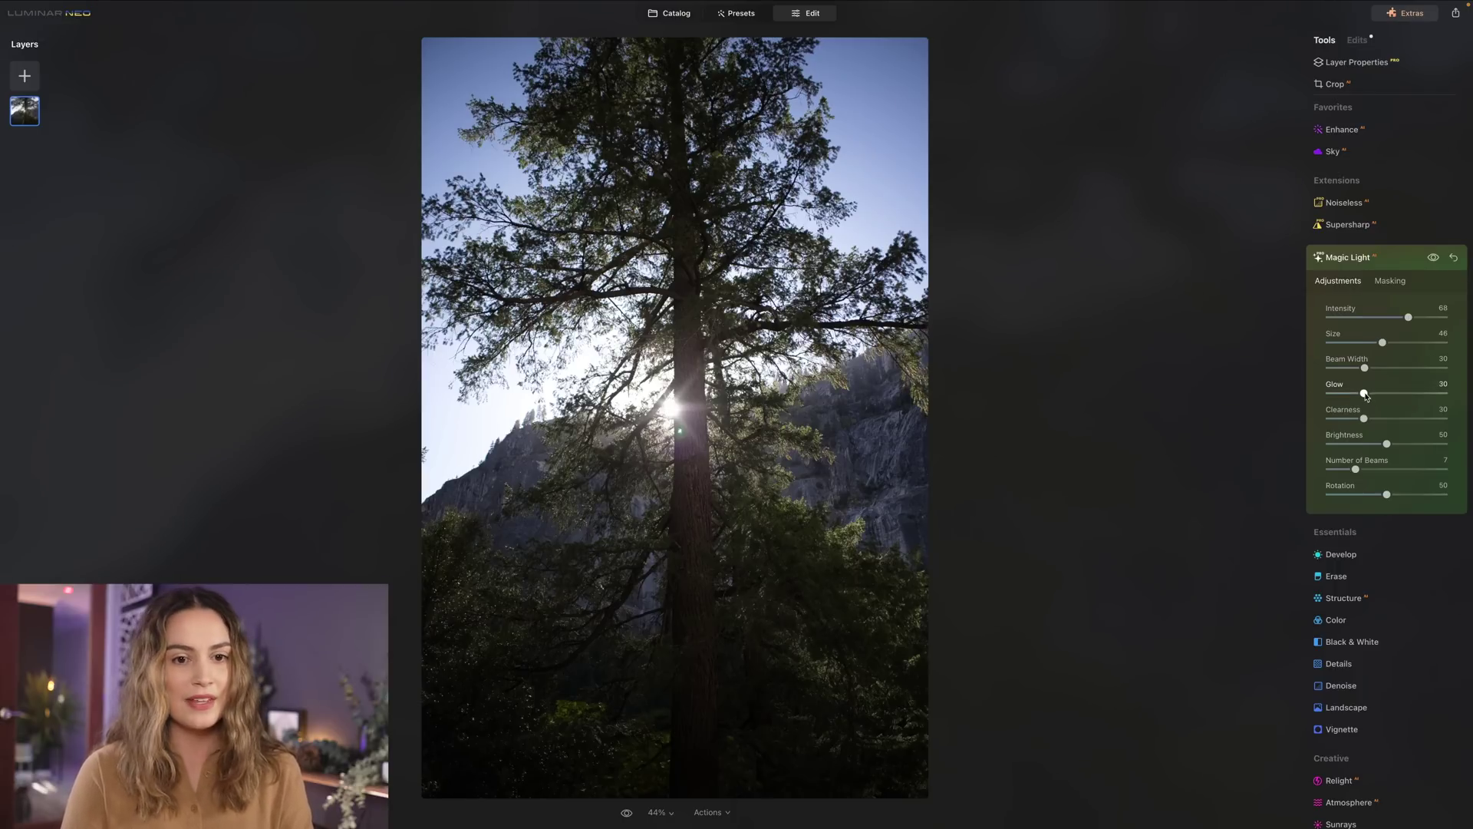
drag(1364, 393, 1411, 445)
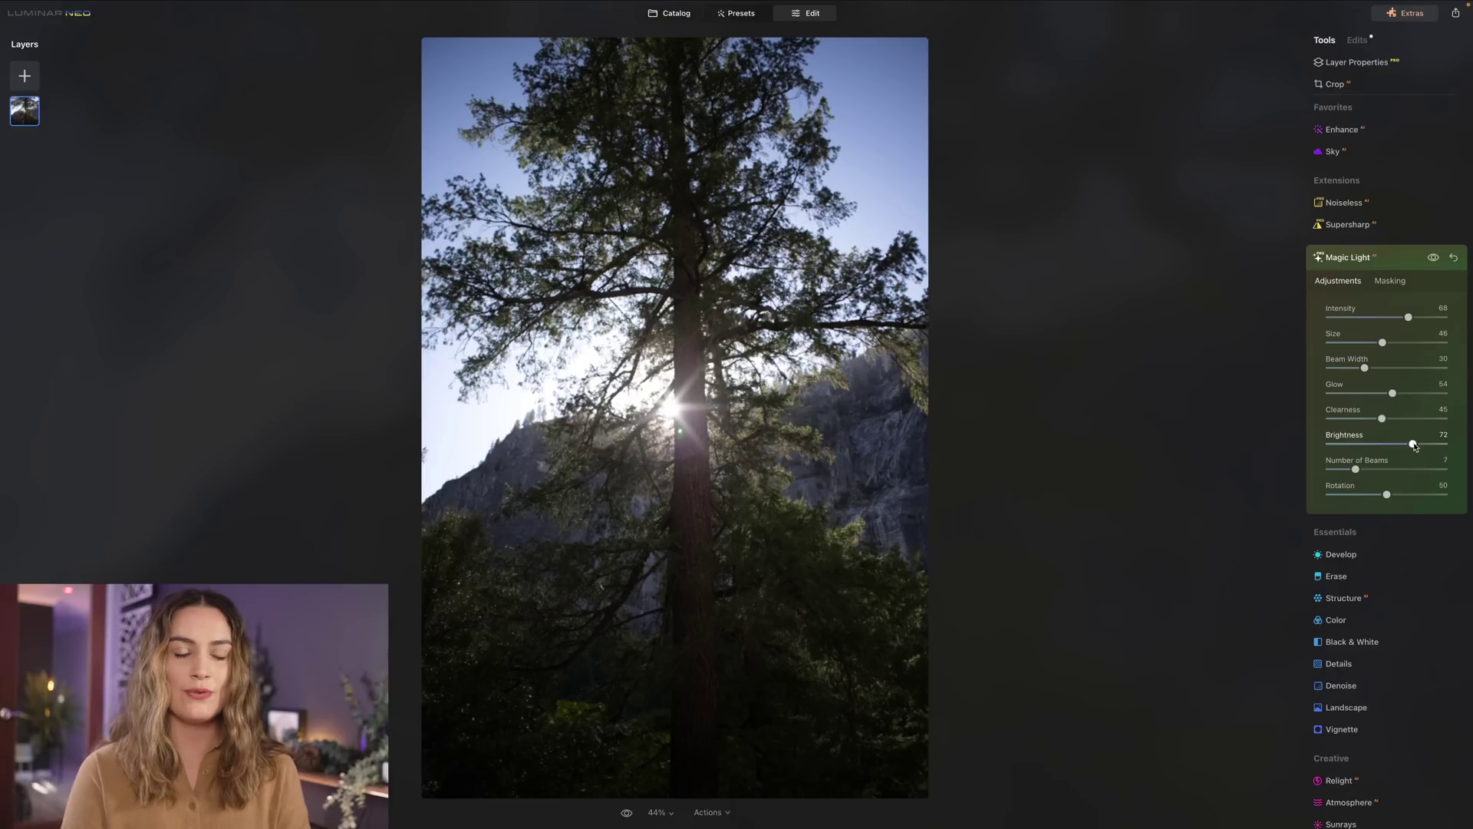
drag(1356, 469, 1386, 498)
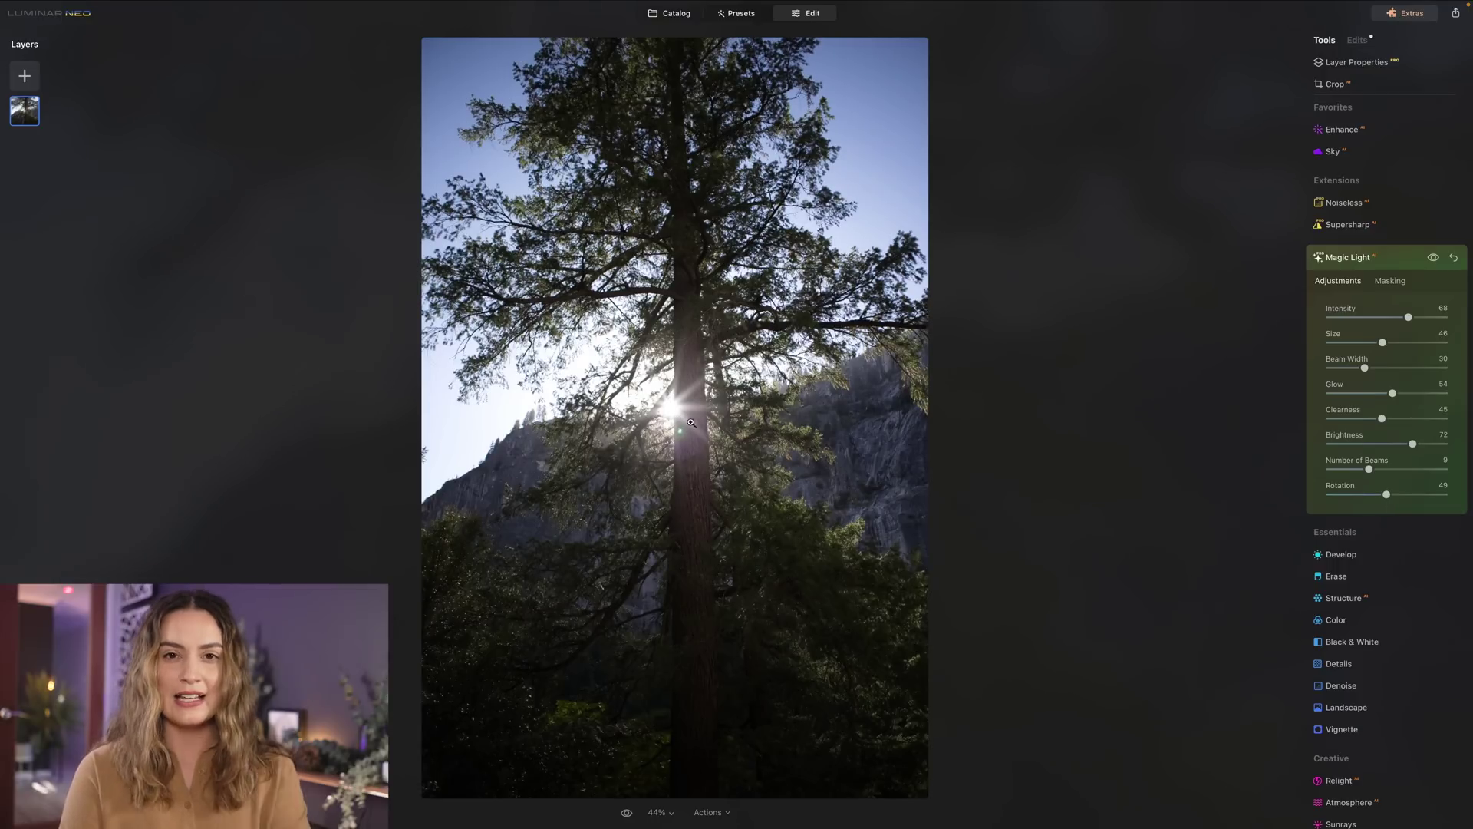
drag(1386, 496, 1398, 497)
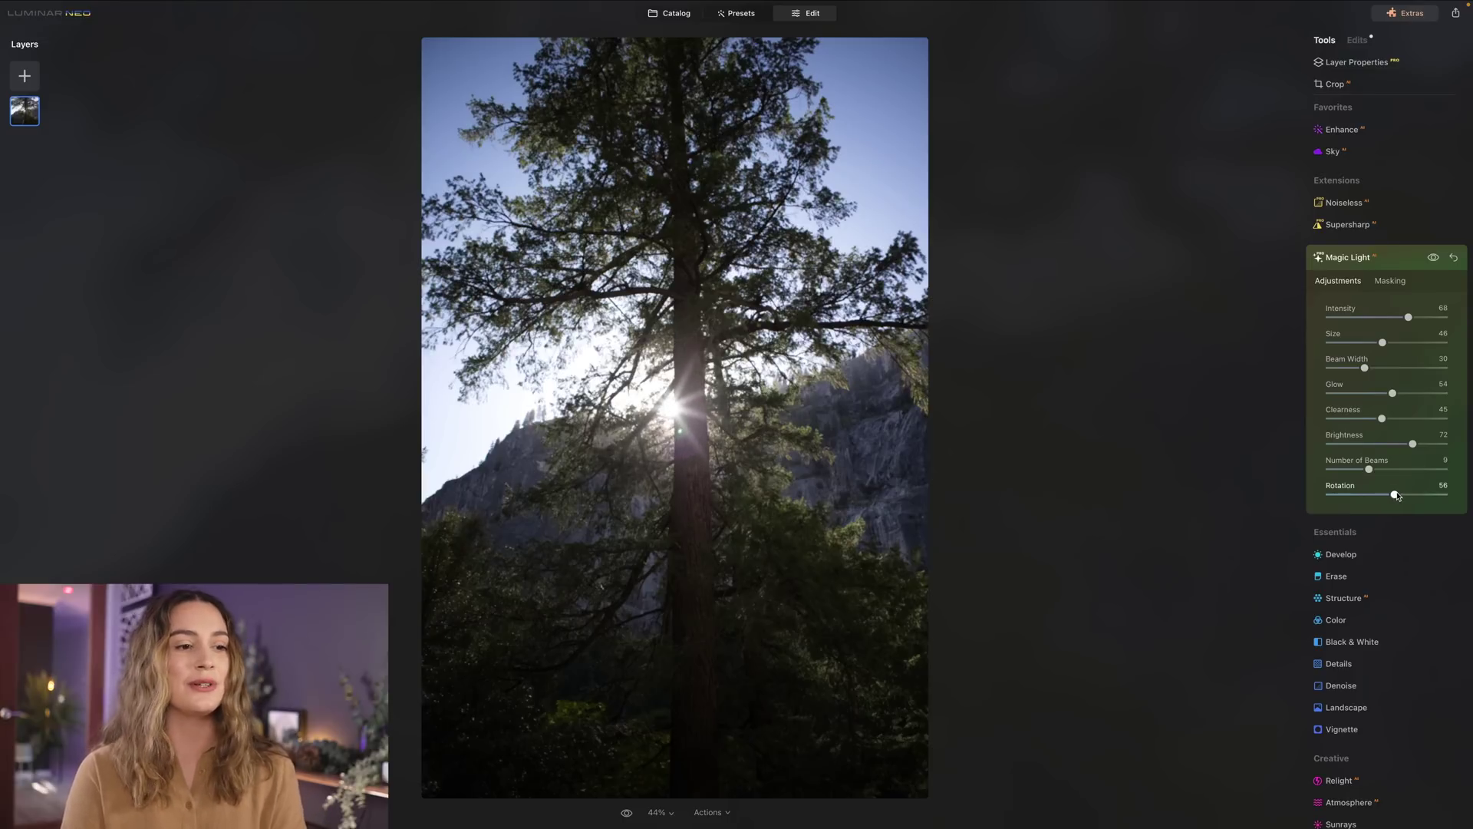
Toggle the tree's Magic Light sunburst off and on to compare before and after
click(1432, 258)
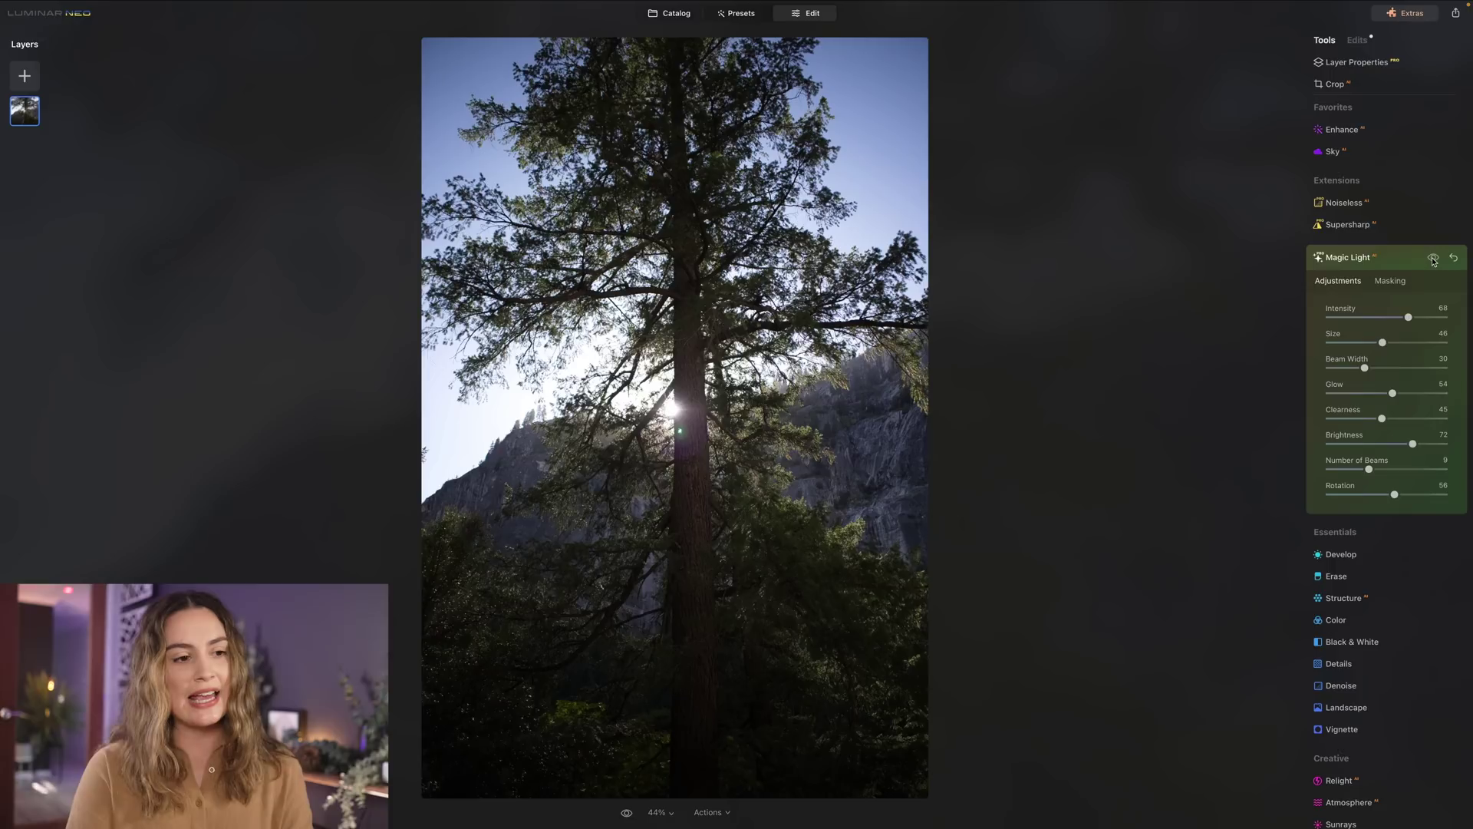
click(1433, 259)
click(1433, 259)
click(1432, 259)
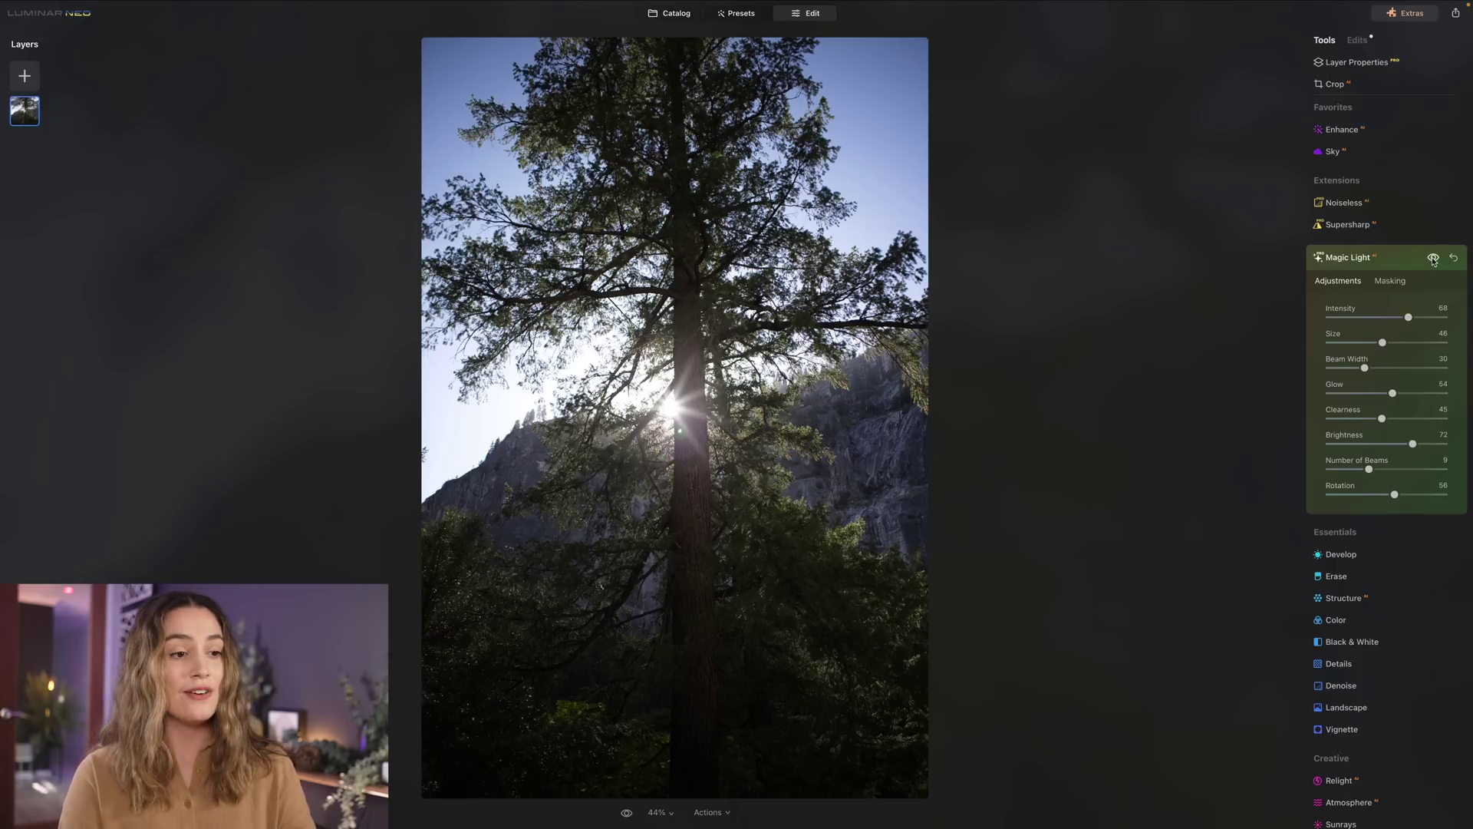
click(1432, 258)
click(1432, 259)
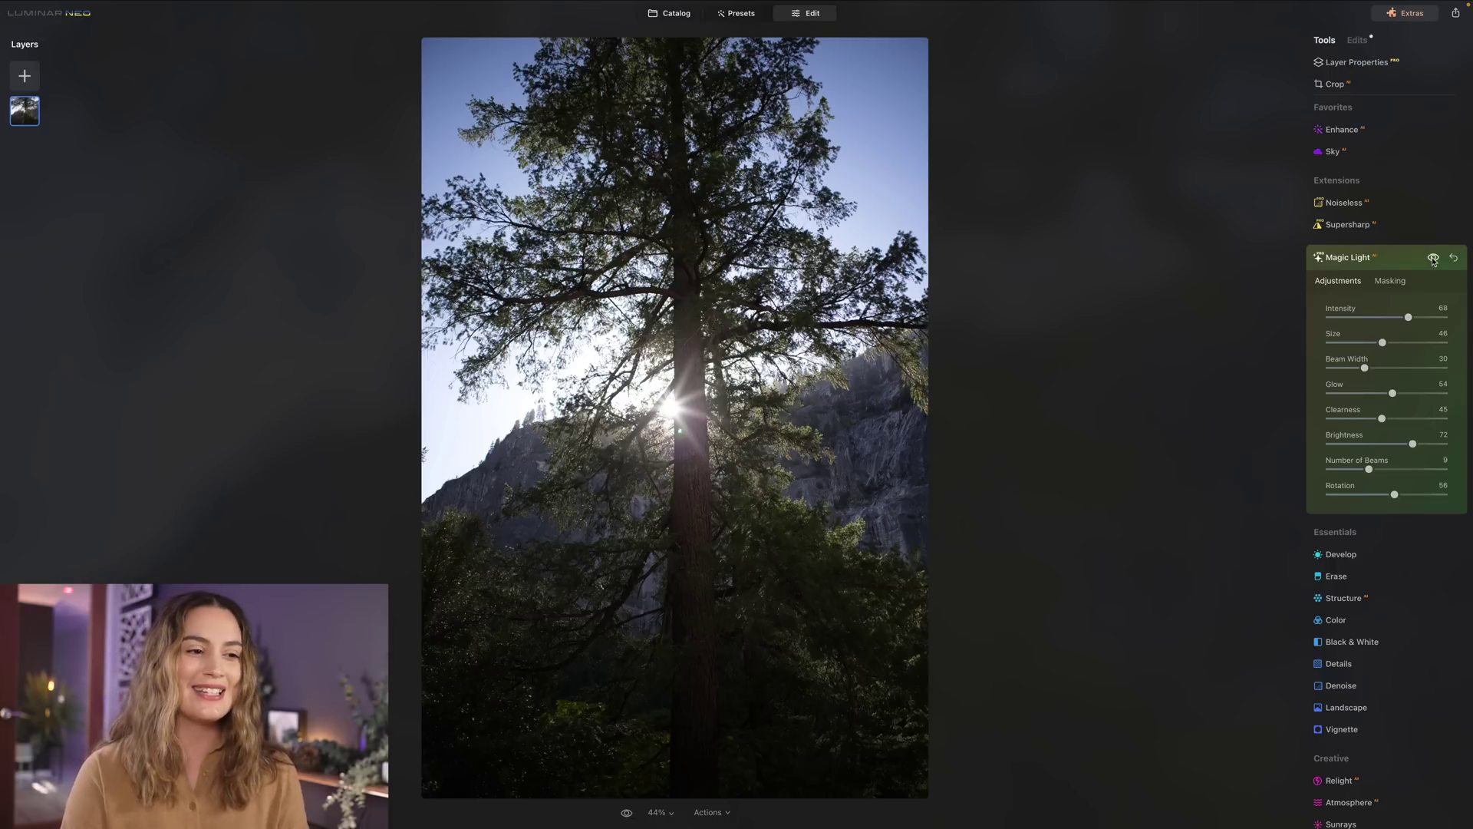
click(1433, 259)
click(1432, 258)
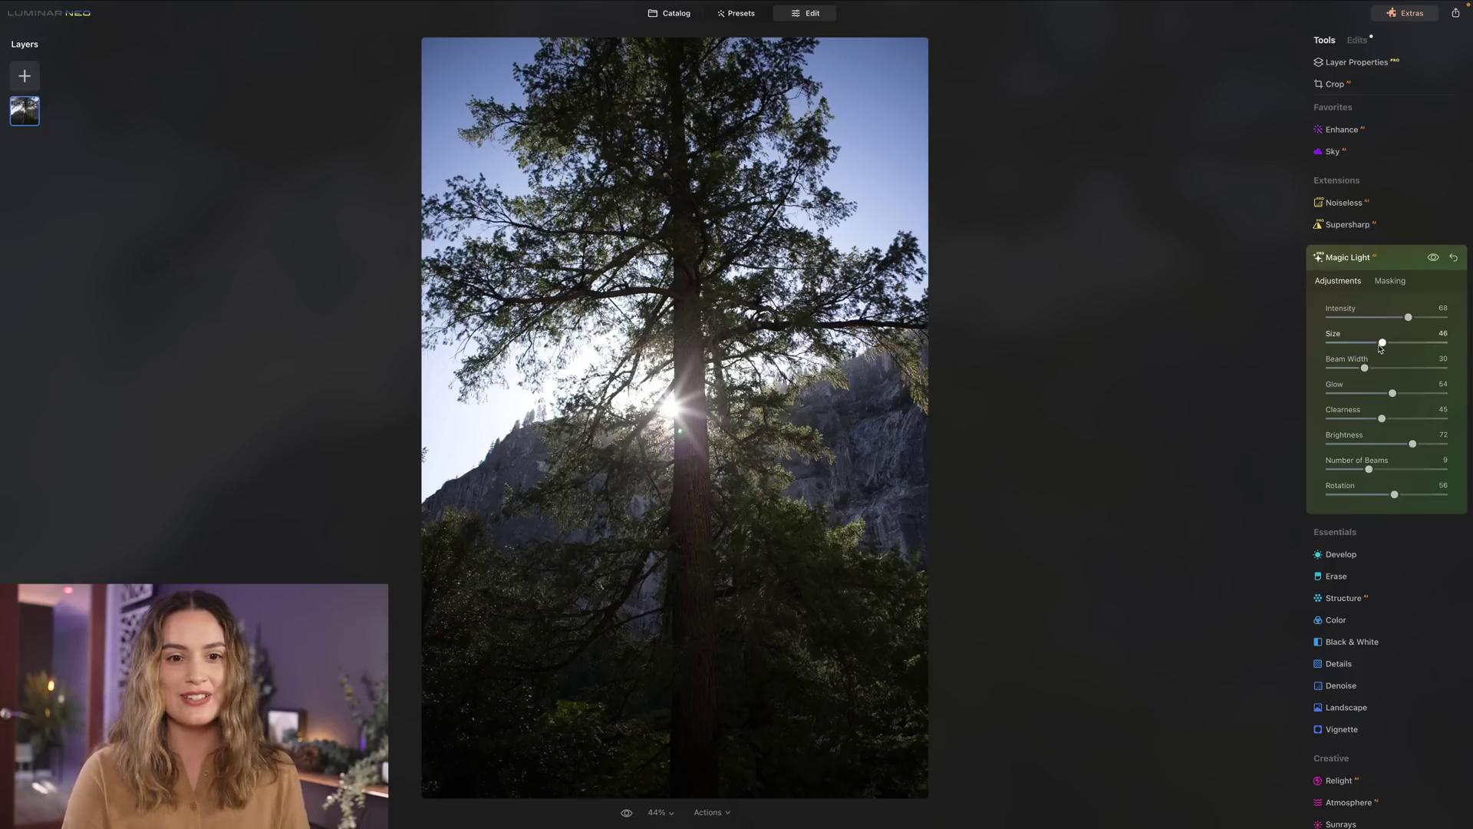
Soften the sunburst to Intensity 49, Size 28, Beam Width 69, Clearness 19, Brightness 51, and compare
mouse_move(1382, 343)
mouse_down()
mouse_move(1375, 368)
mouse_move(1409, 368)
mouse_move(1361, 342)
mouse_move(1386, 318)
mouse_up()
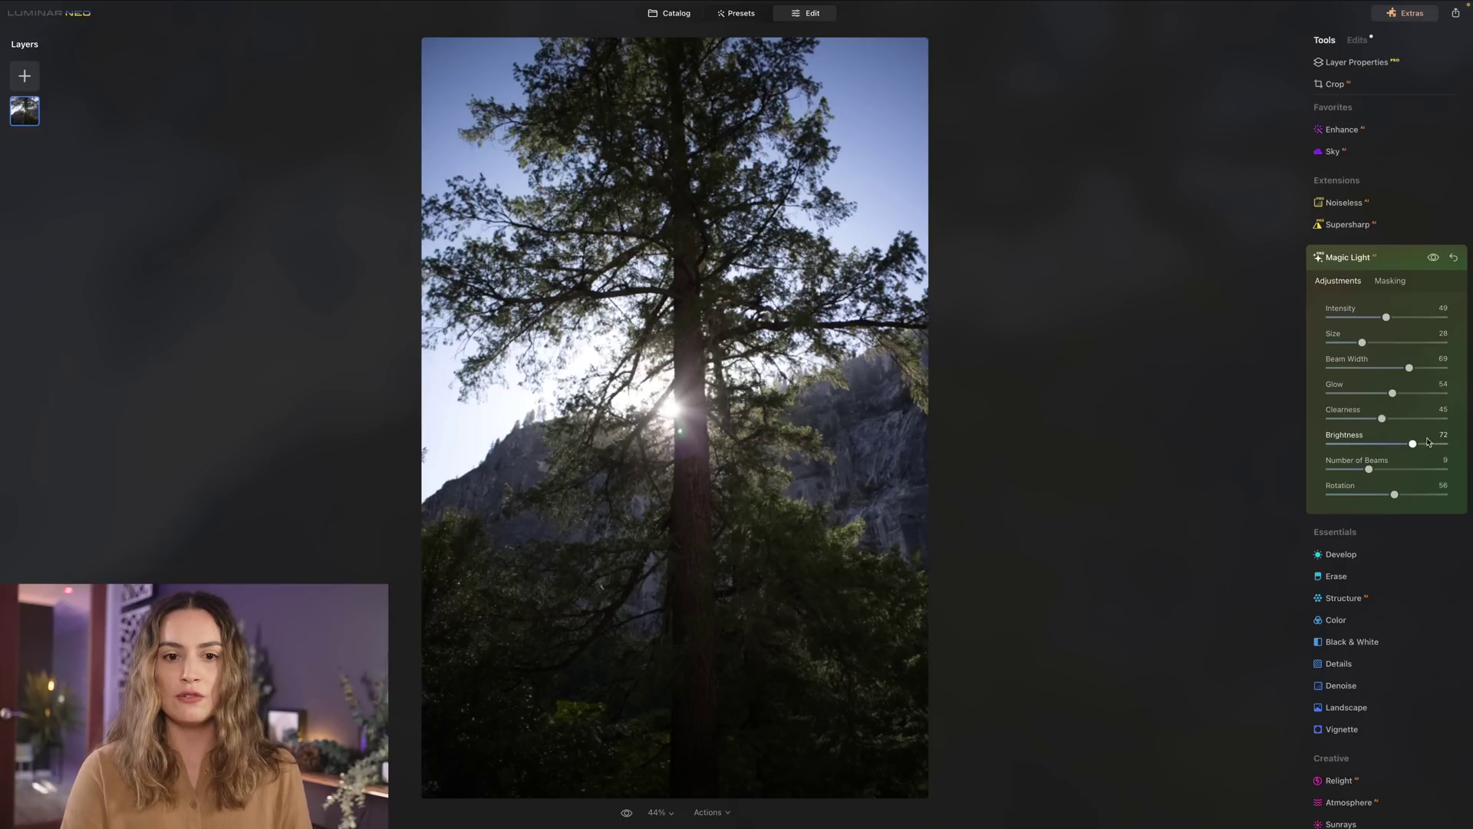
drag(1413, 445, 1352, 418)
click(1434, 259)
click(1434, 259)
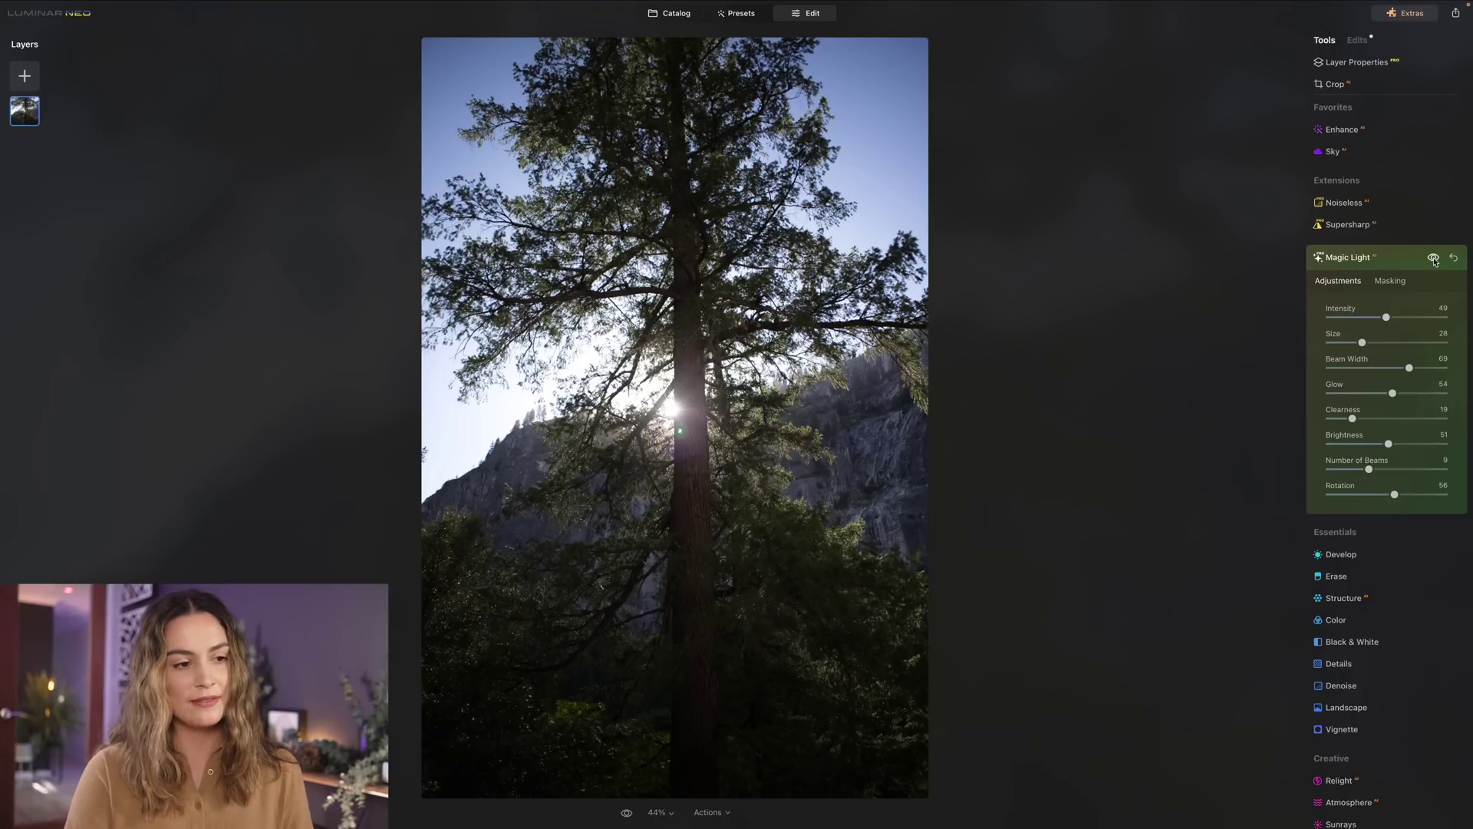
click(1434, 260)
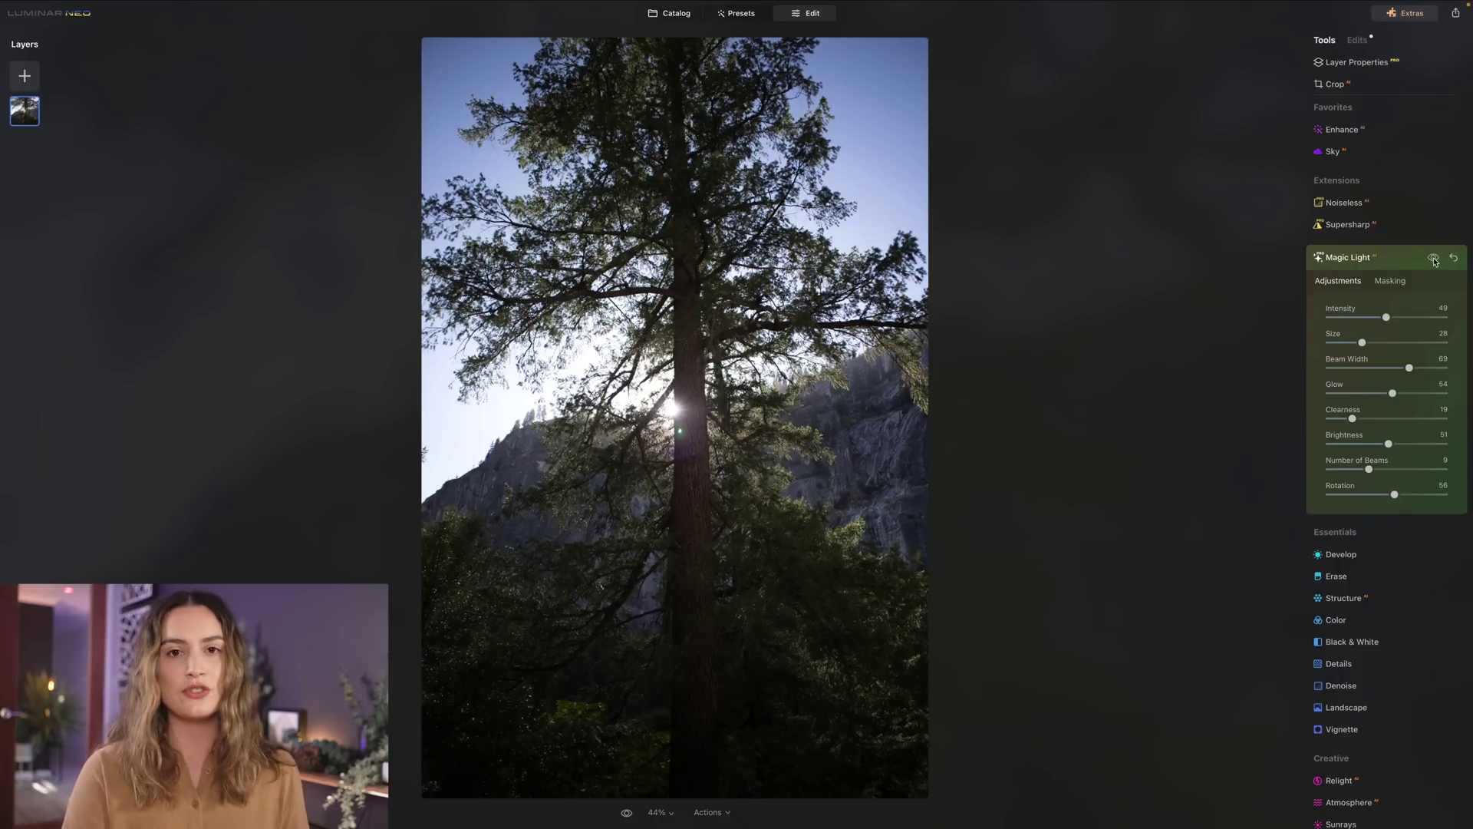
Re-enable the sunburst and raise the lantern photo's Exposure in Develop
click(1434, 259)
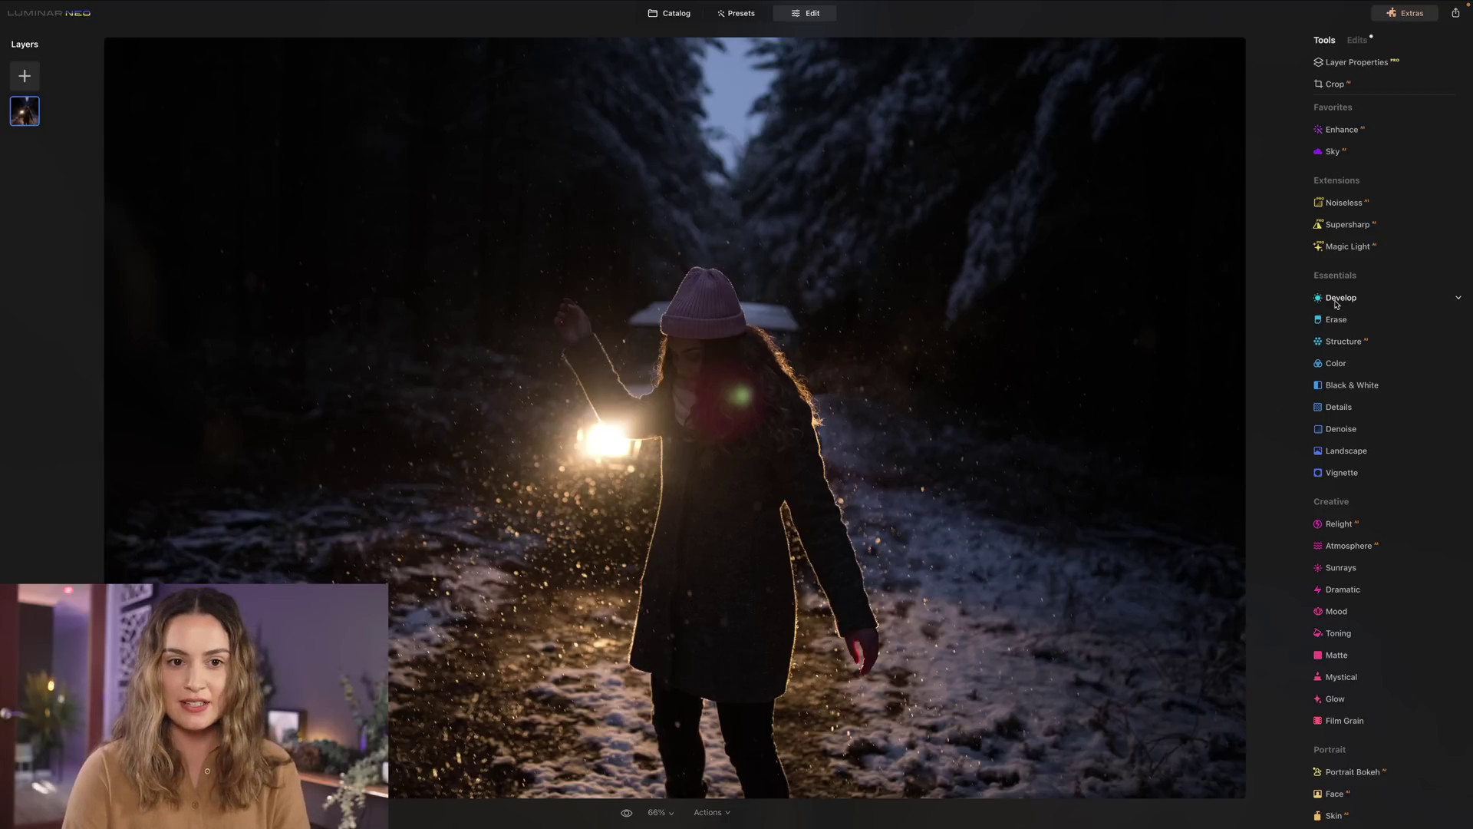
click(1335, 299)
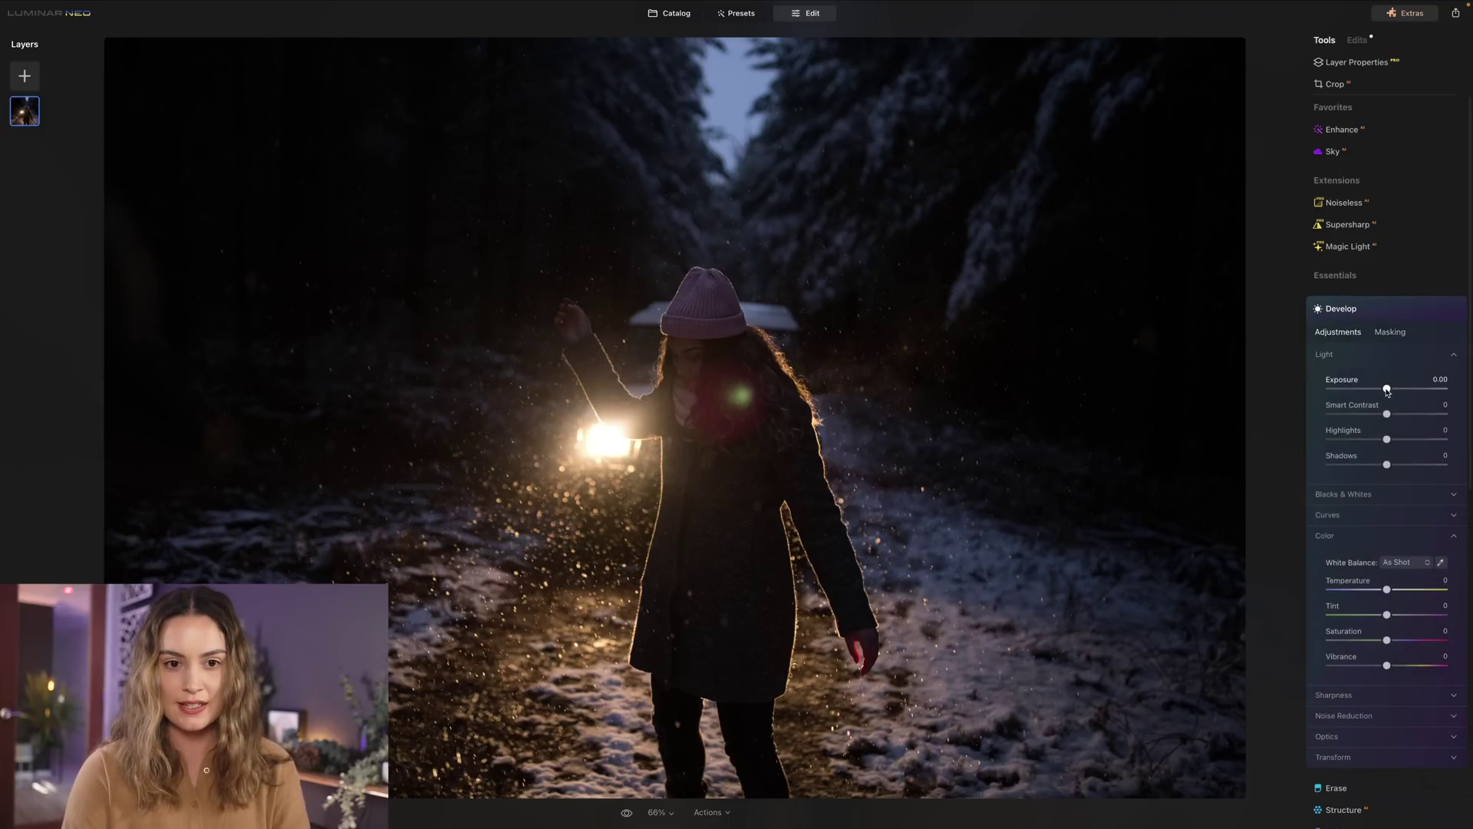
drag(1387, 389, 1399, 391)
click(1374, 308)
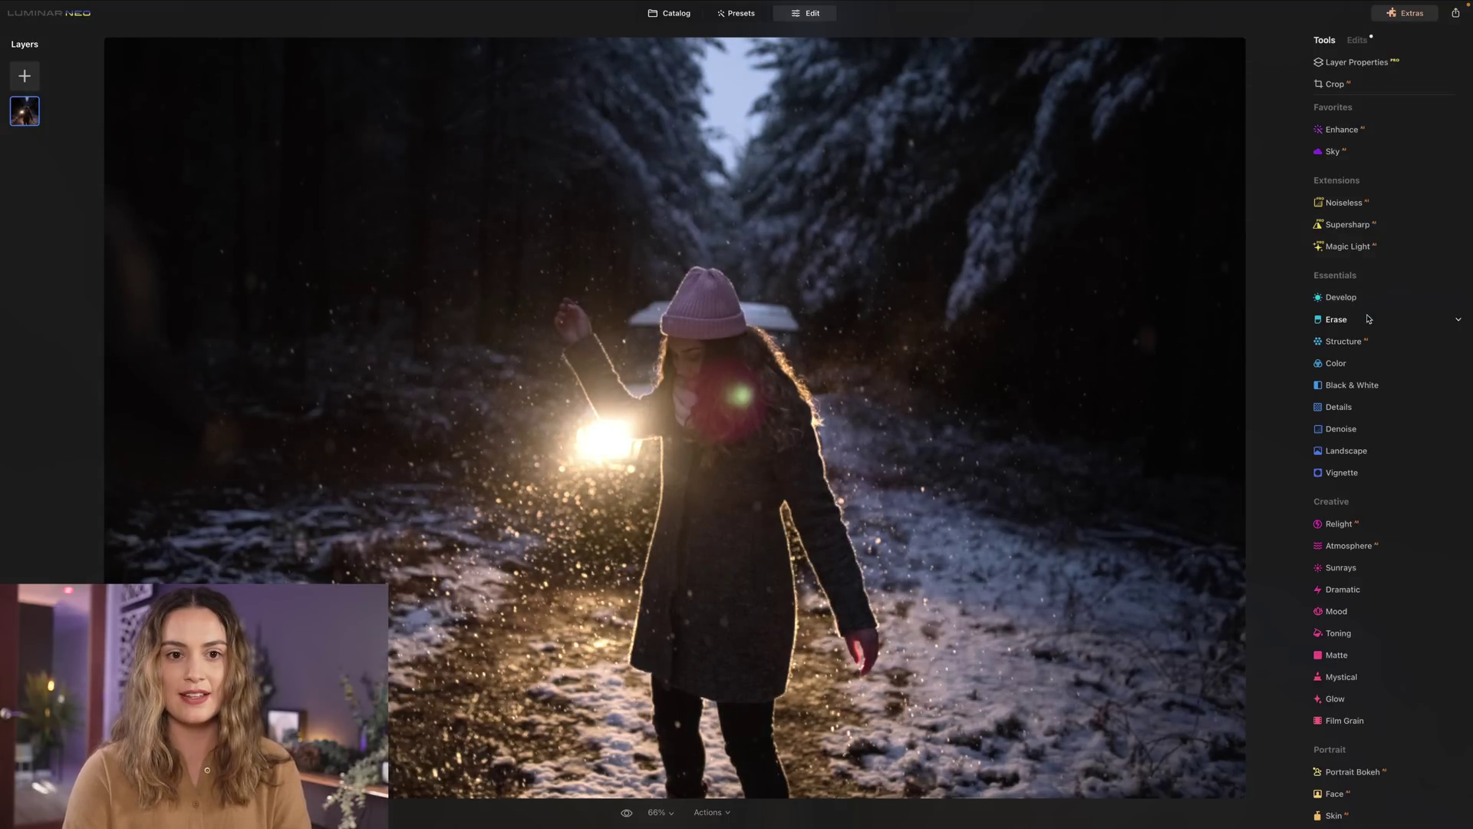
Give the lantern a Magic Light glow: Intensity 57, 4 beams, Beam Width 47, Glow 40
click(1373, 247)
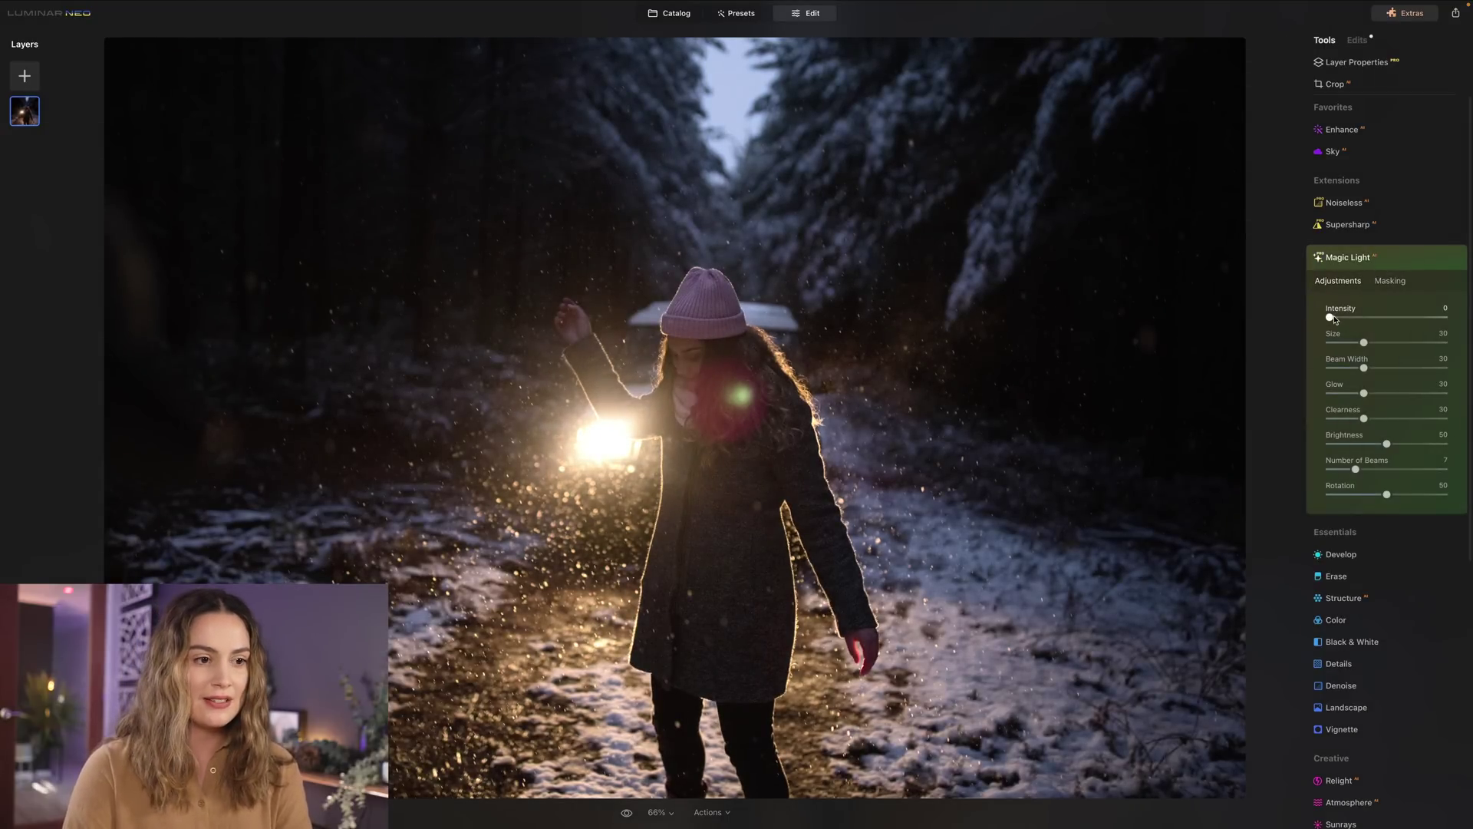
drag(1329, 316, 1397, 320)
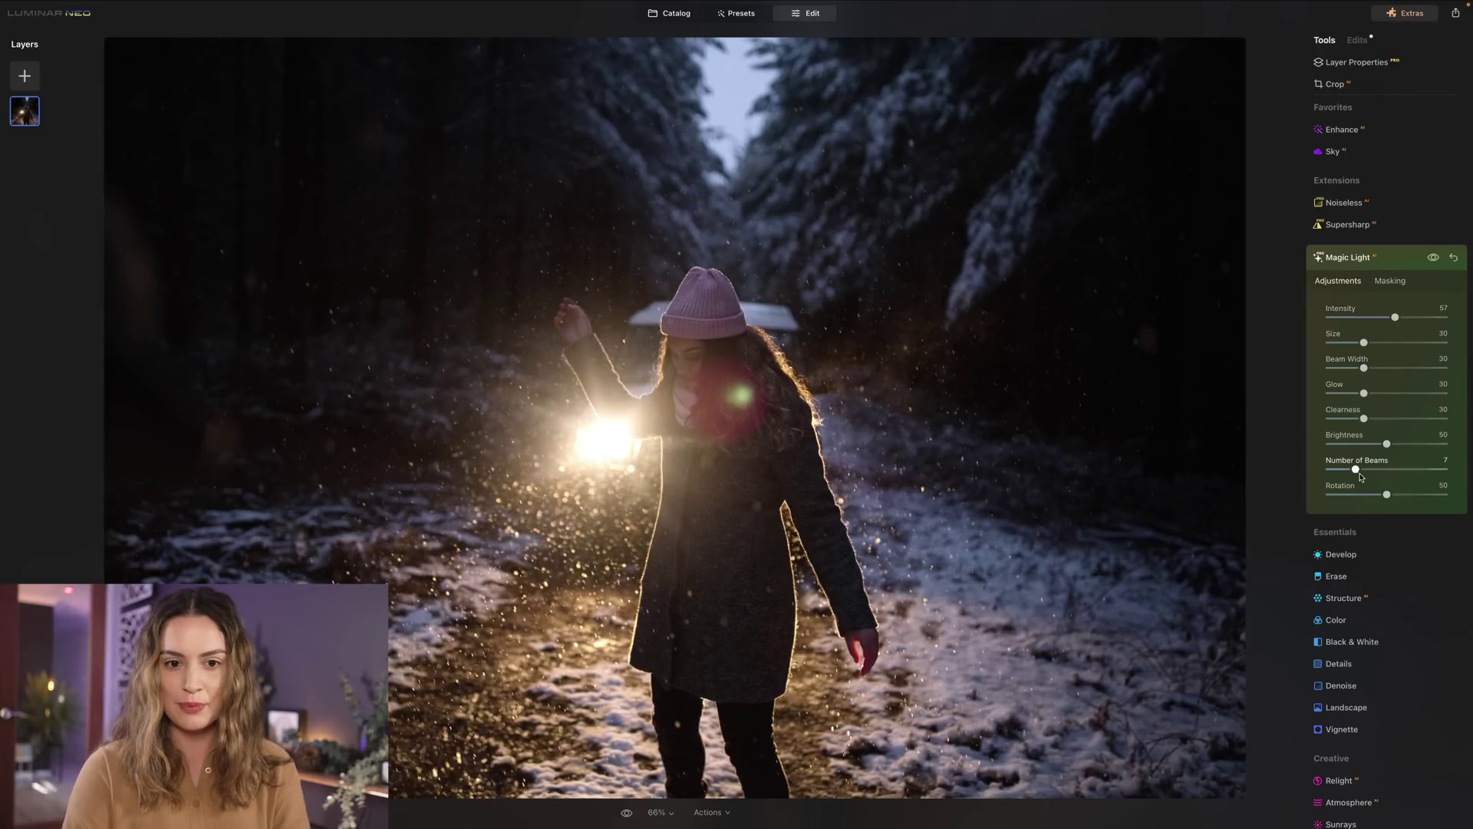
drag(1357, 475, 1344, 475)
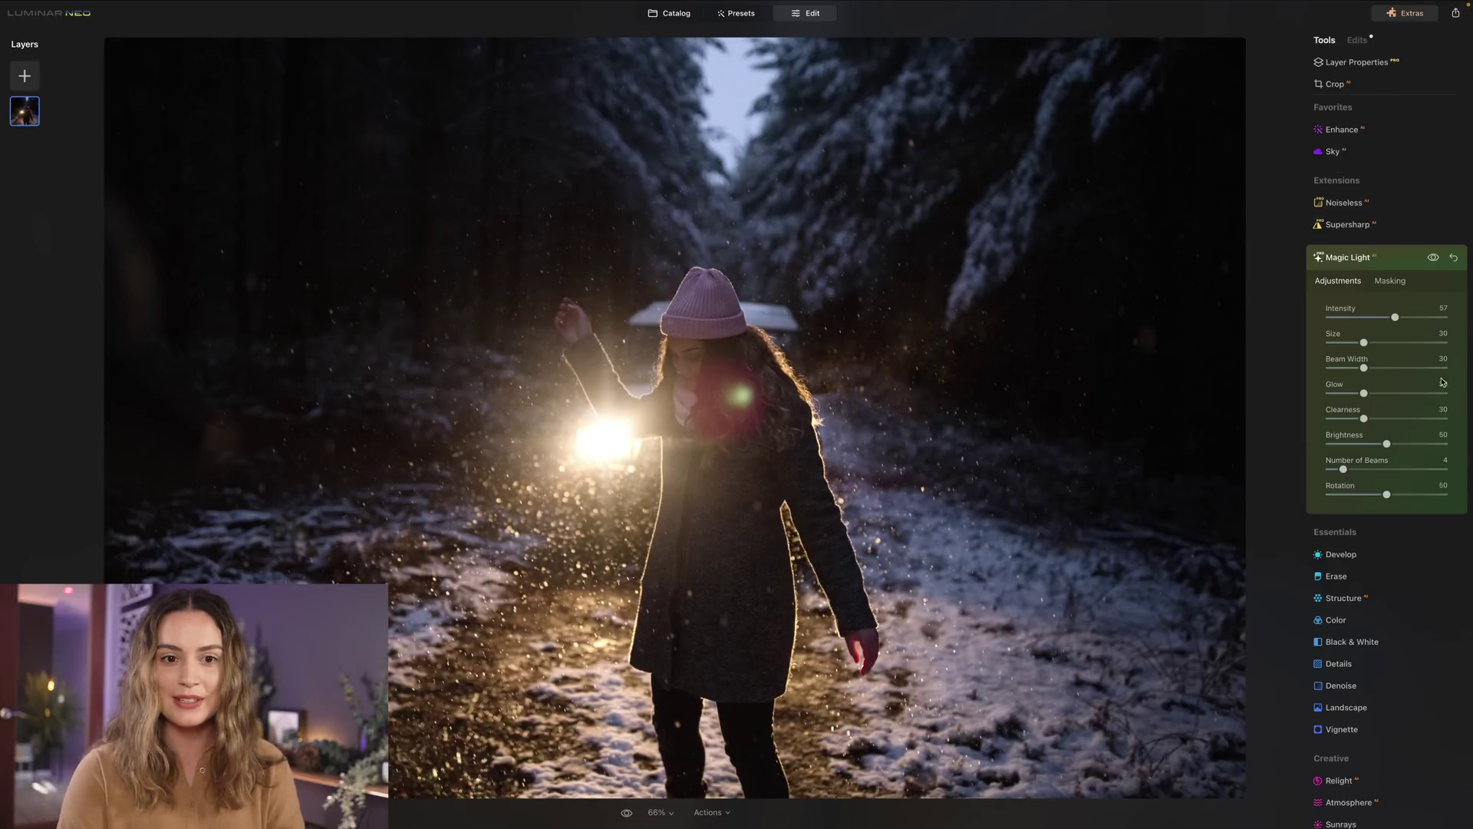
drag(1363, 368, 1377, 397)
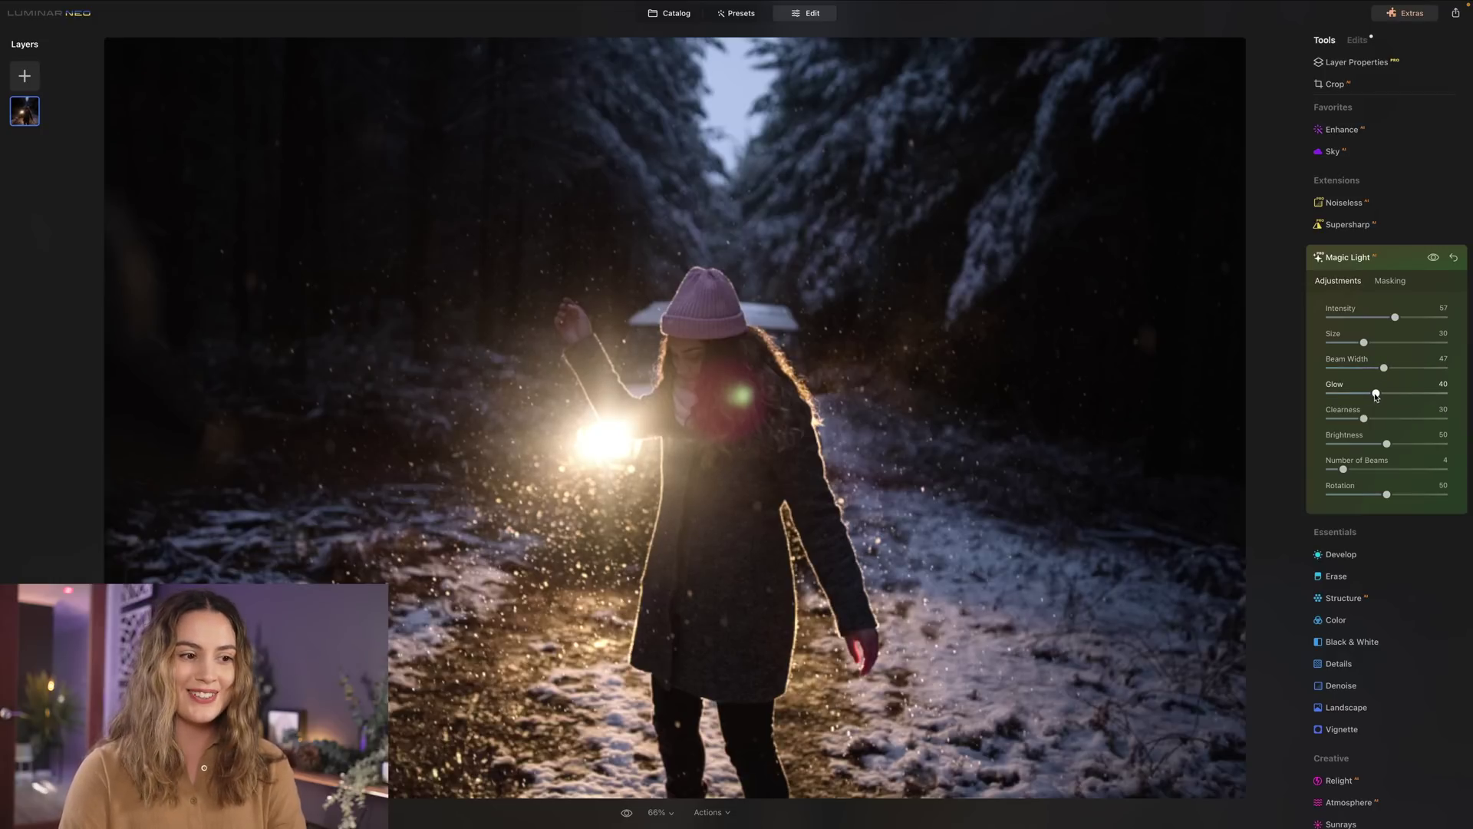
click(1433, 259)
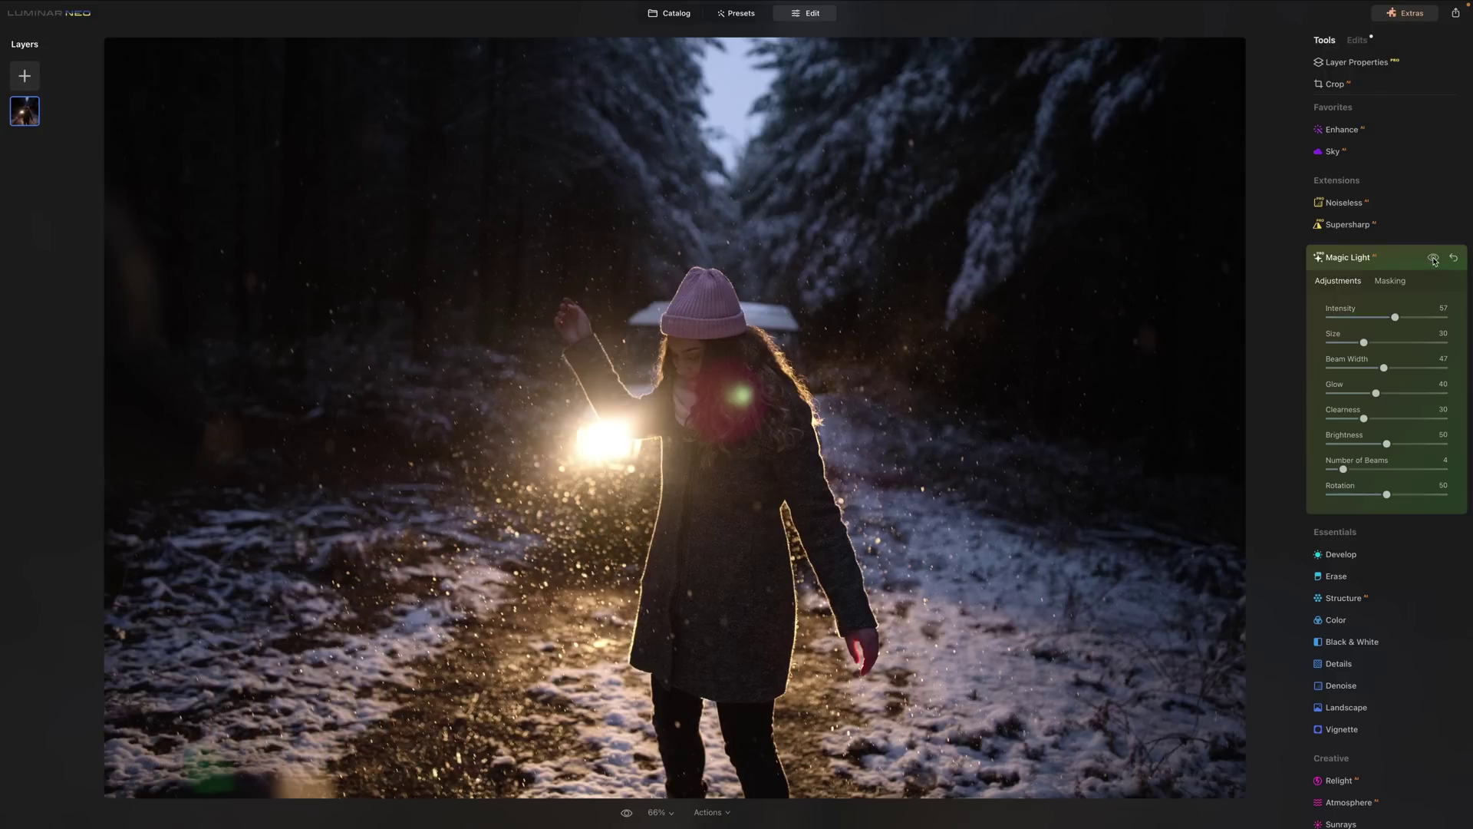
click(1434, 259)
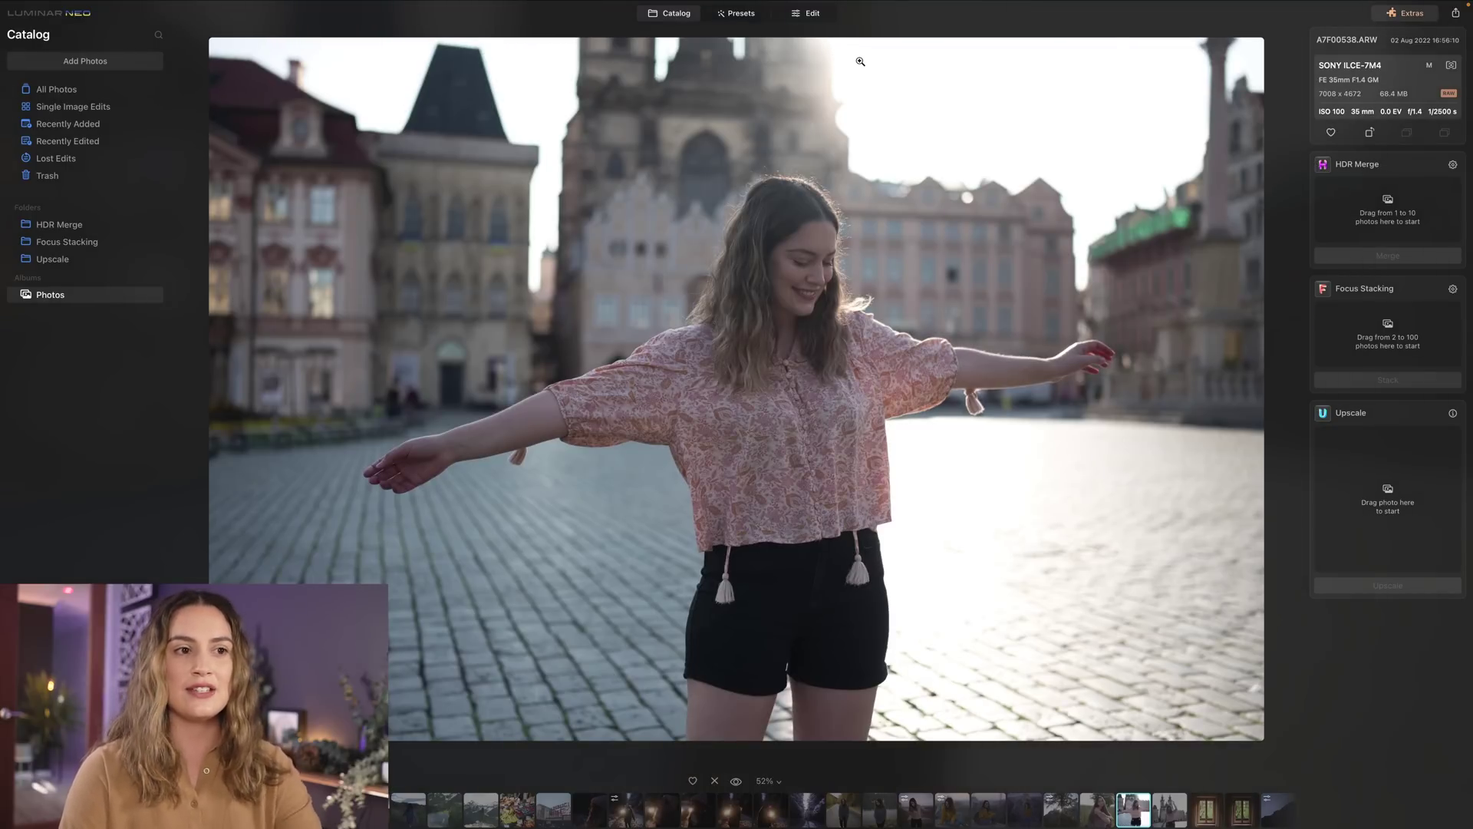
Open Magic Light on the Prague photo, then switch to the other Prague square photo in Catalog
click(806, 13)
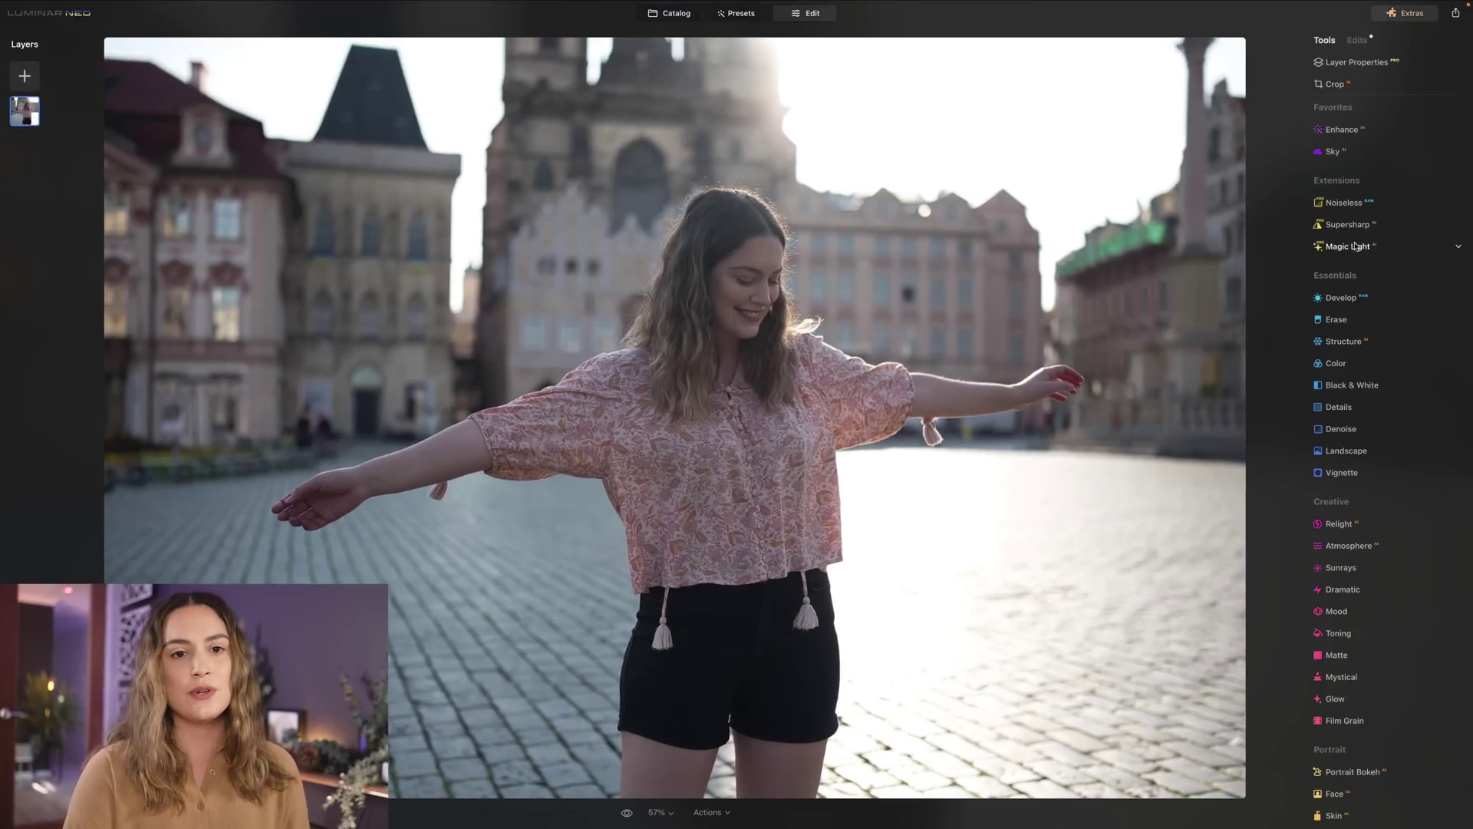
click(1355, 247)
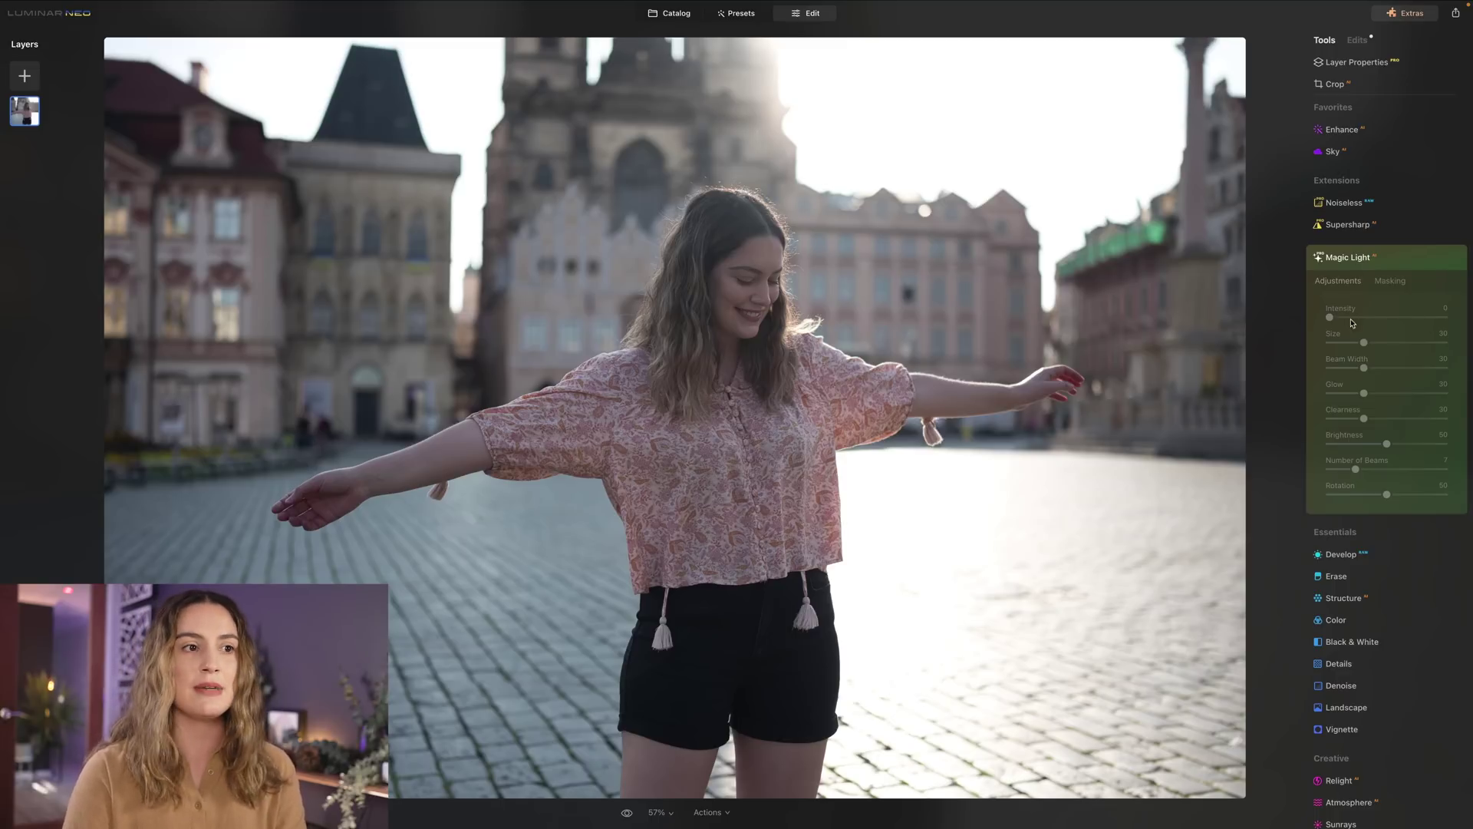
click(668, 13)
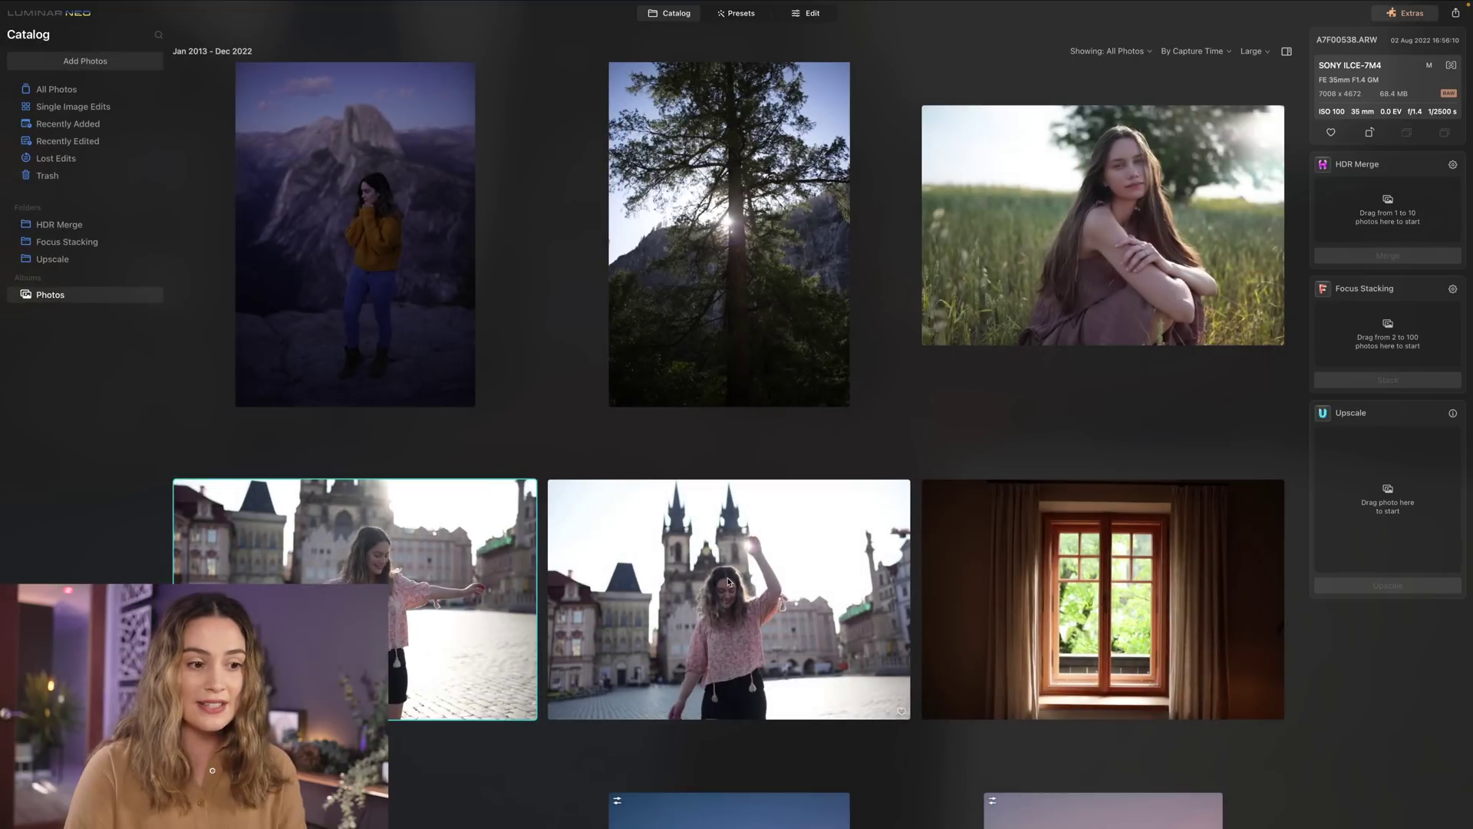
double_click(728, 582)
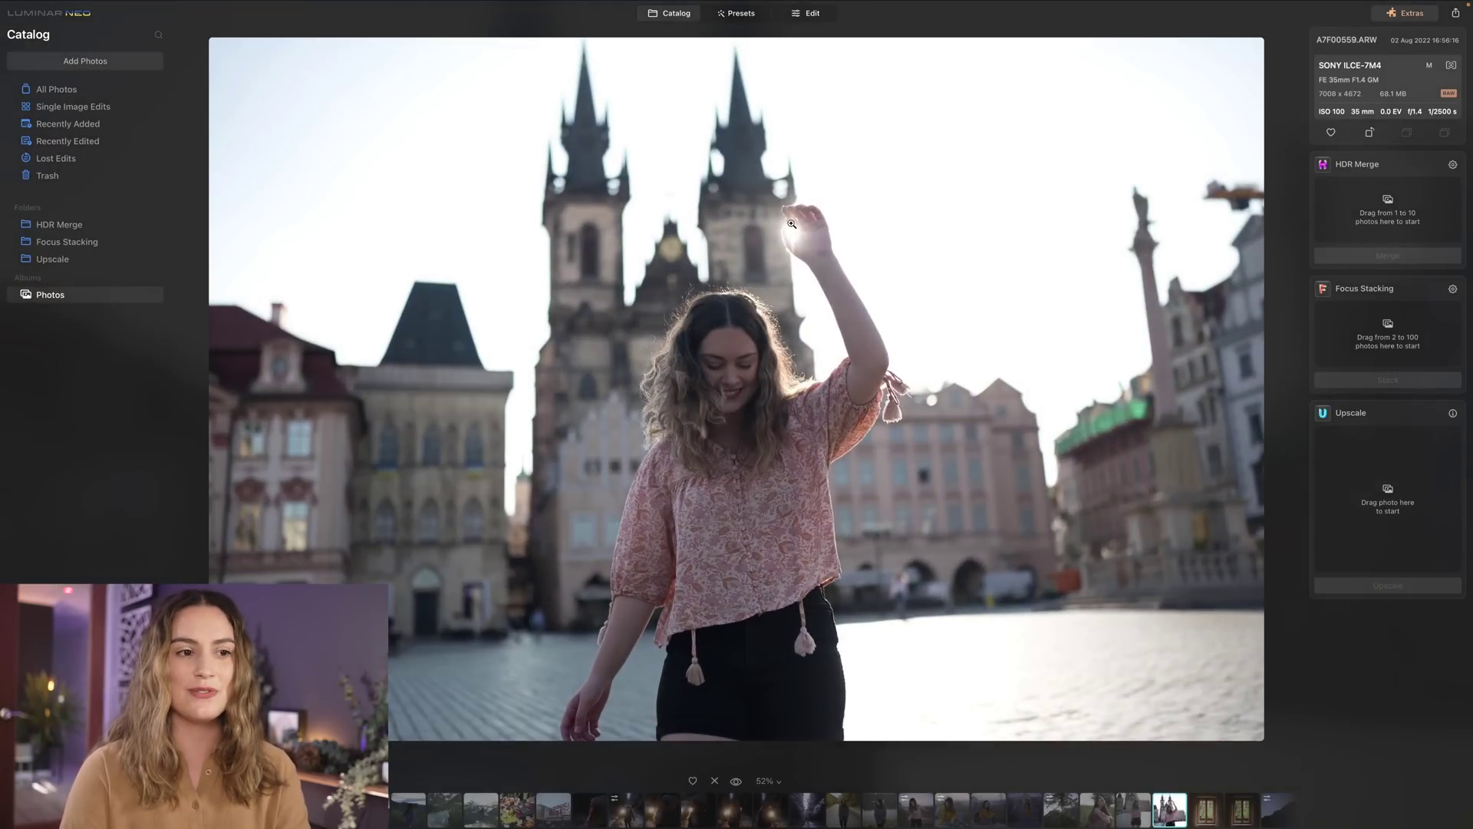
Add a Magic Light sunburst at the raised hand: Intensity 26, Brightness 68, Beam Width 56, and compare
click(805, 13)
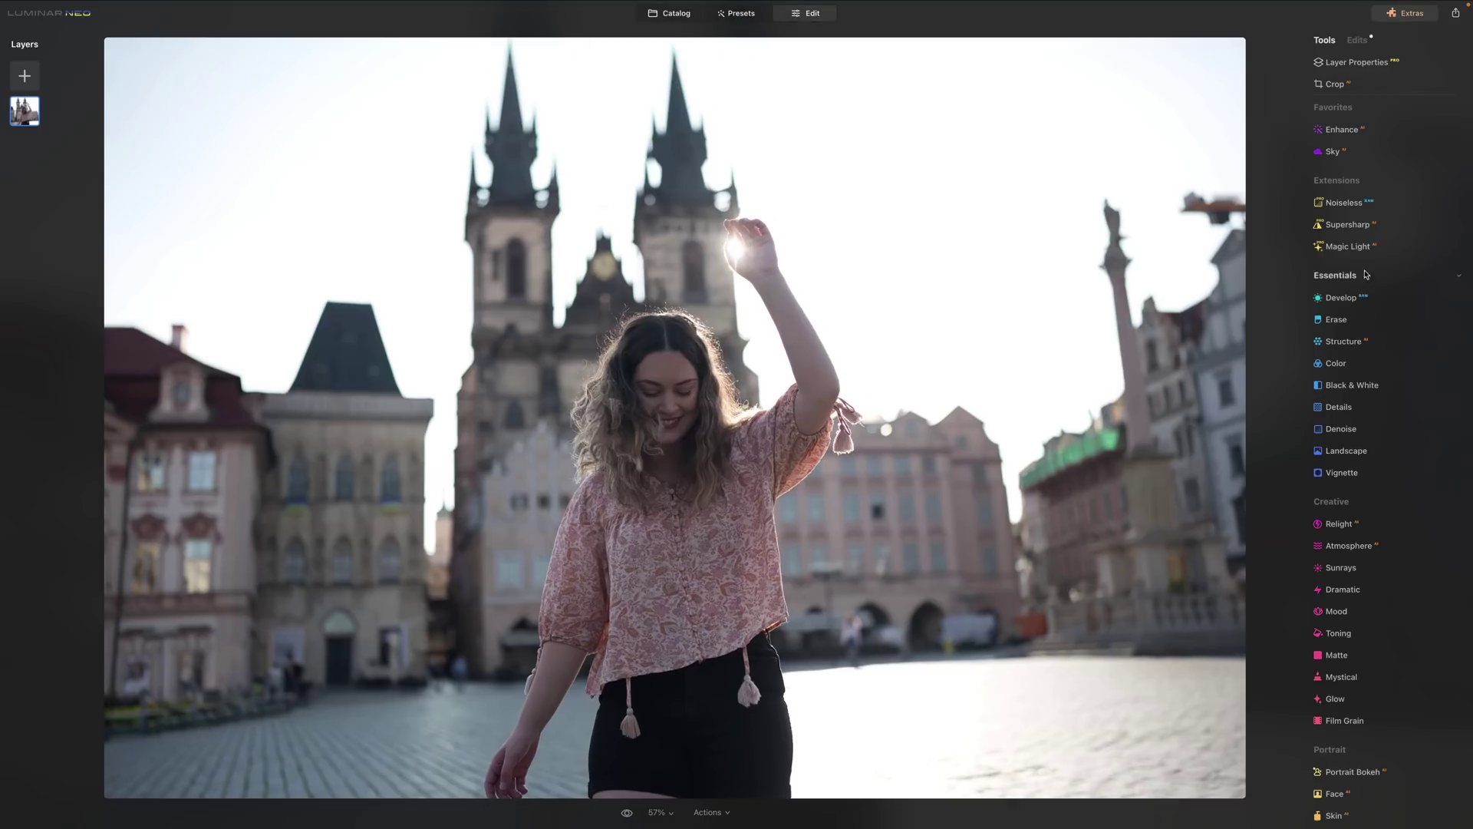
click(1362, 251)
drag(1333, 319, 1363, 321)
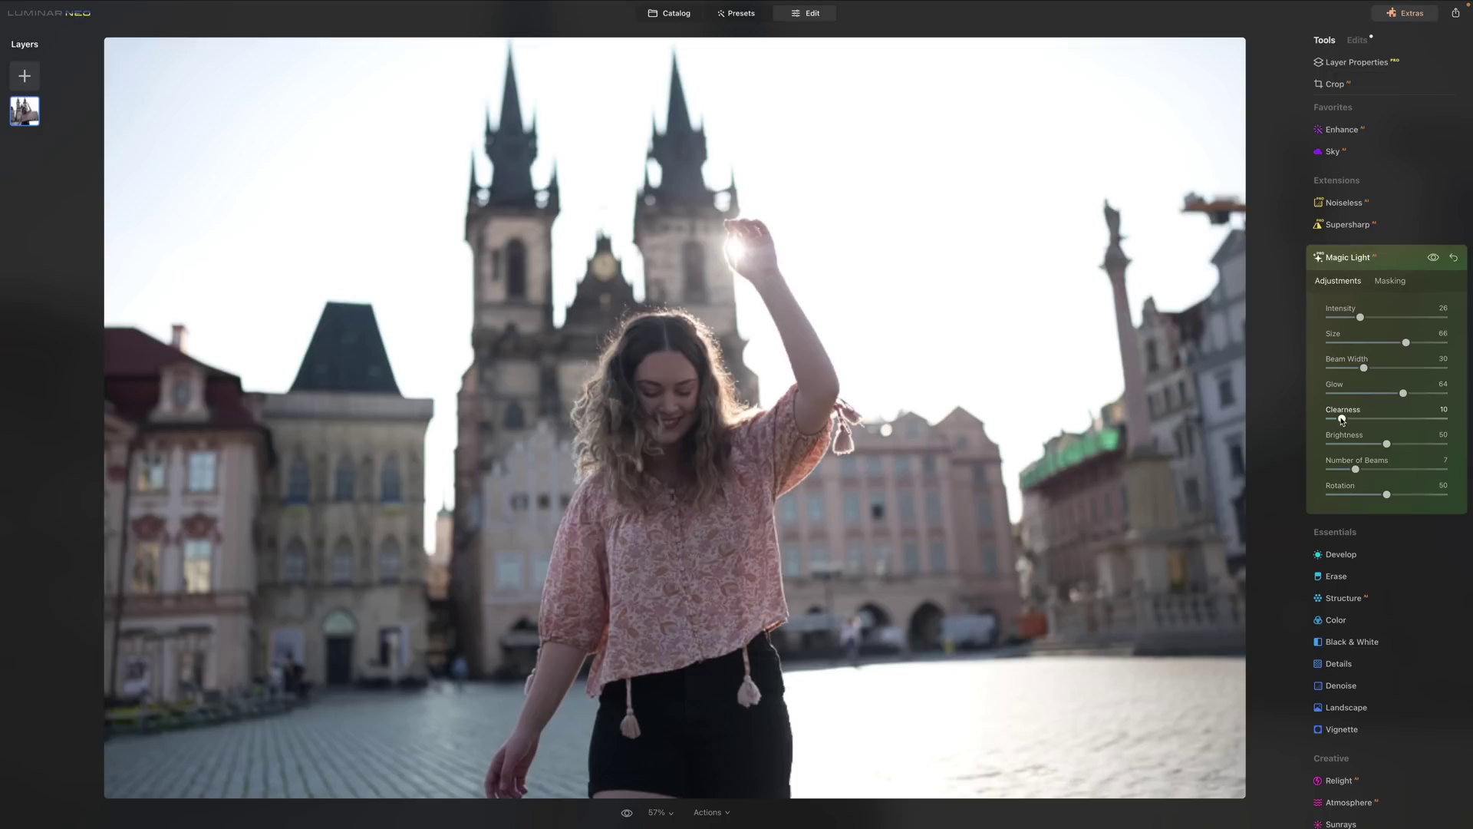
mouse_move(1387, 444)
mouse_down()
mouse_move(1408, 444)
mouse_move(1377, 471)
mouse_up()
drag(1363, 368, 1395, 368)
click(1434, 258)
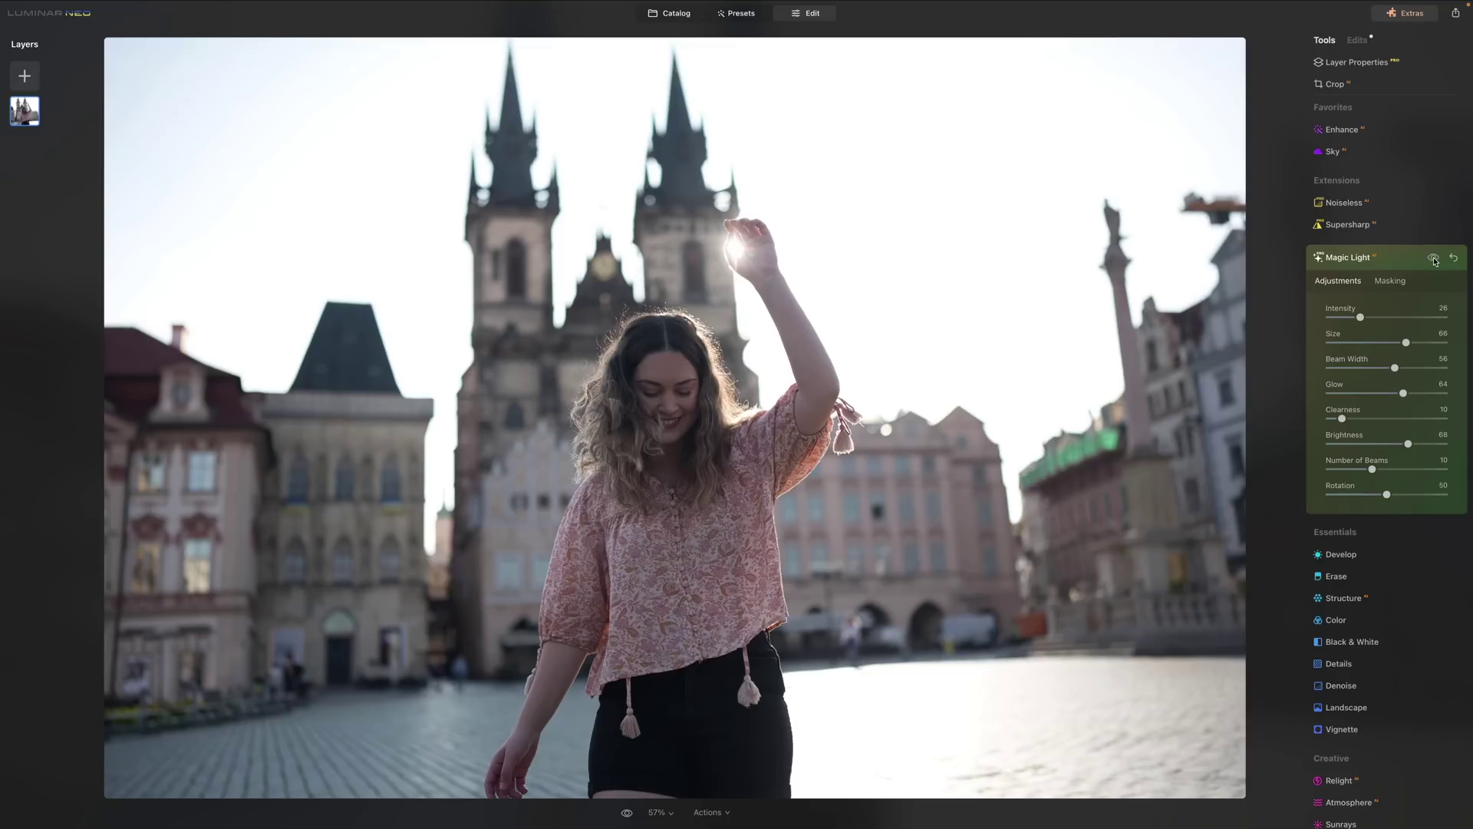
click(1434, 259)
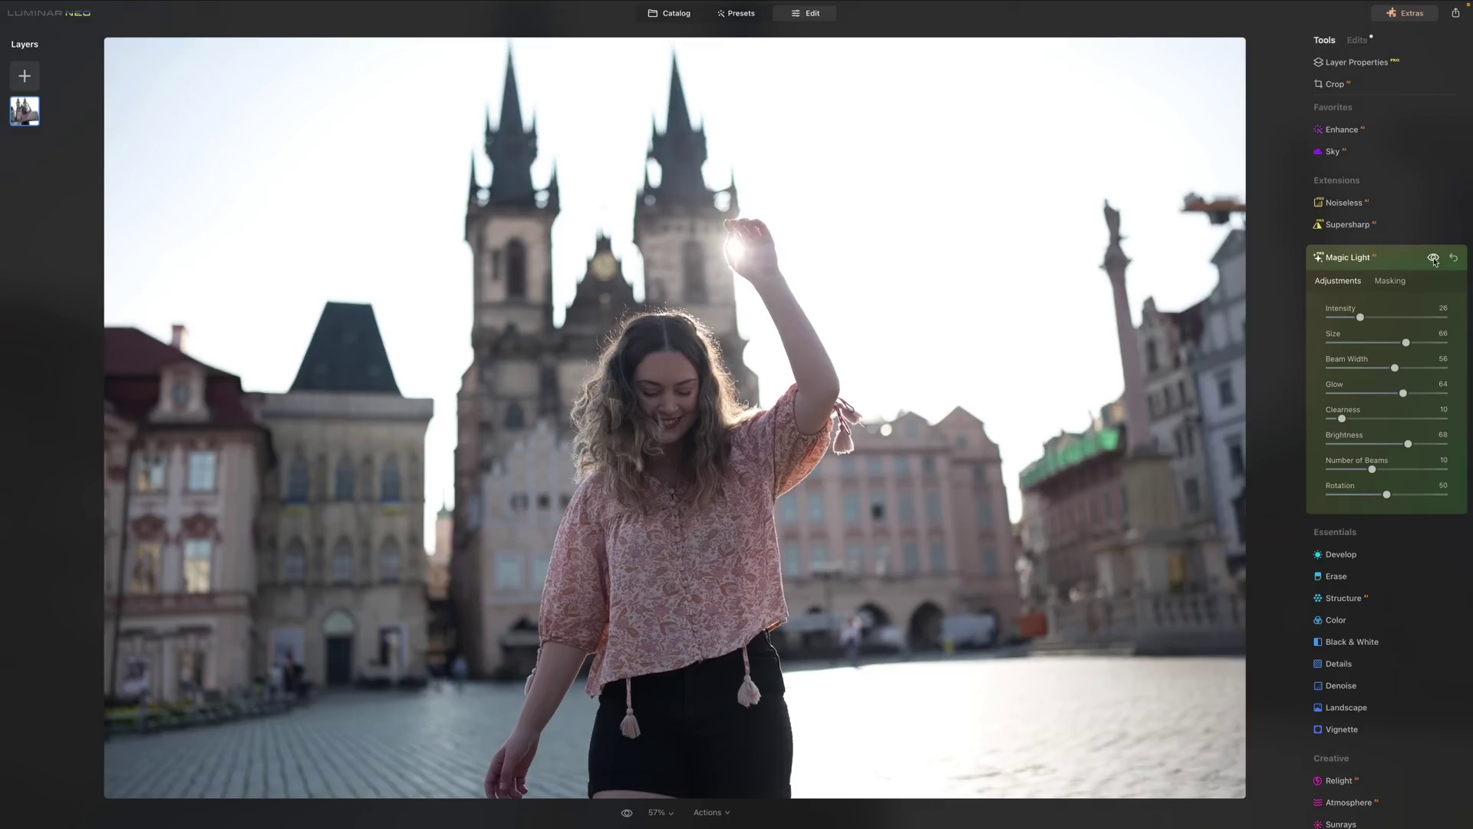
click(1434, 258)
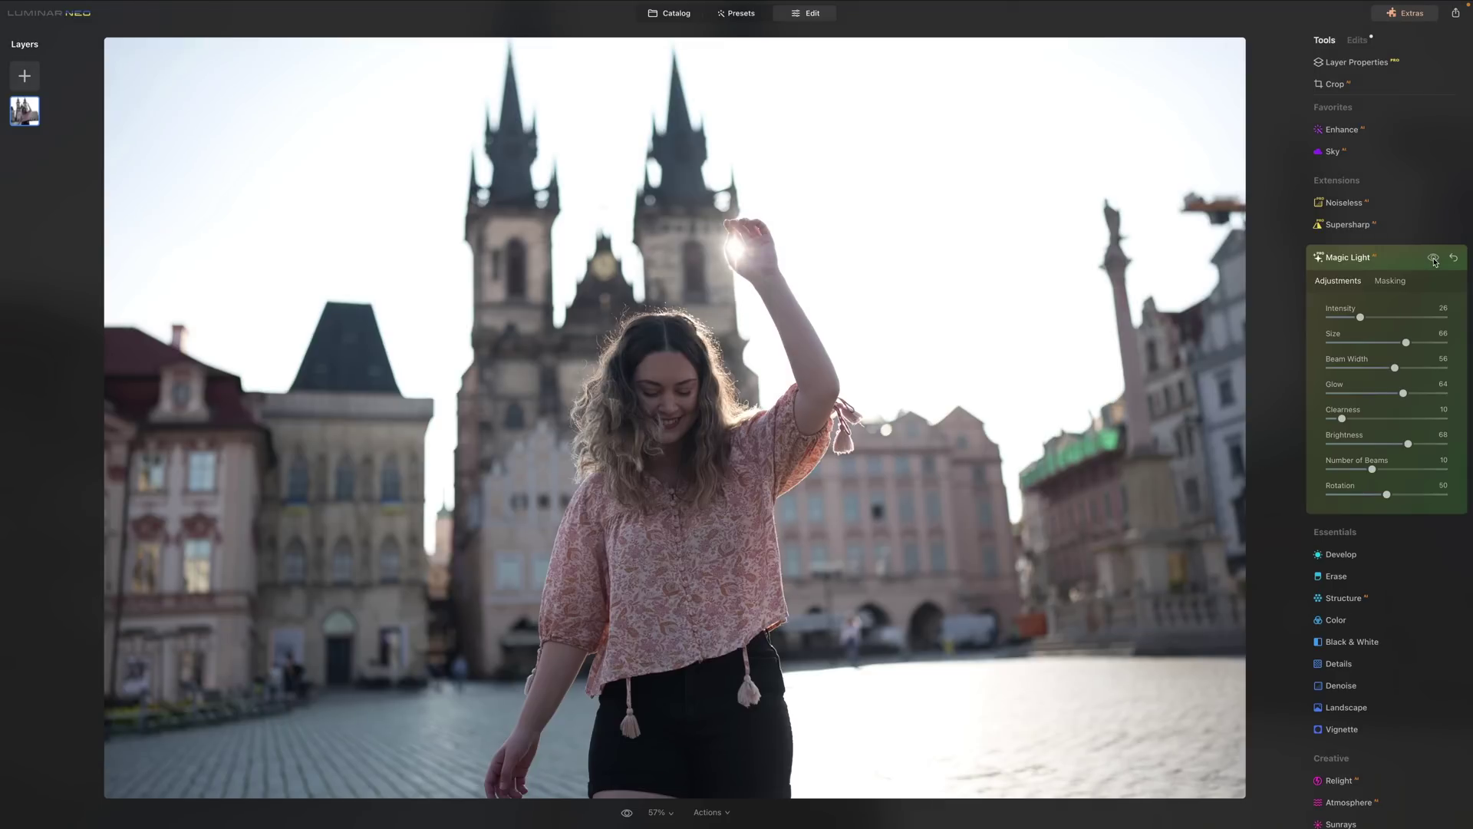
click(1433, 258)
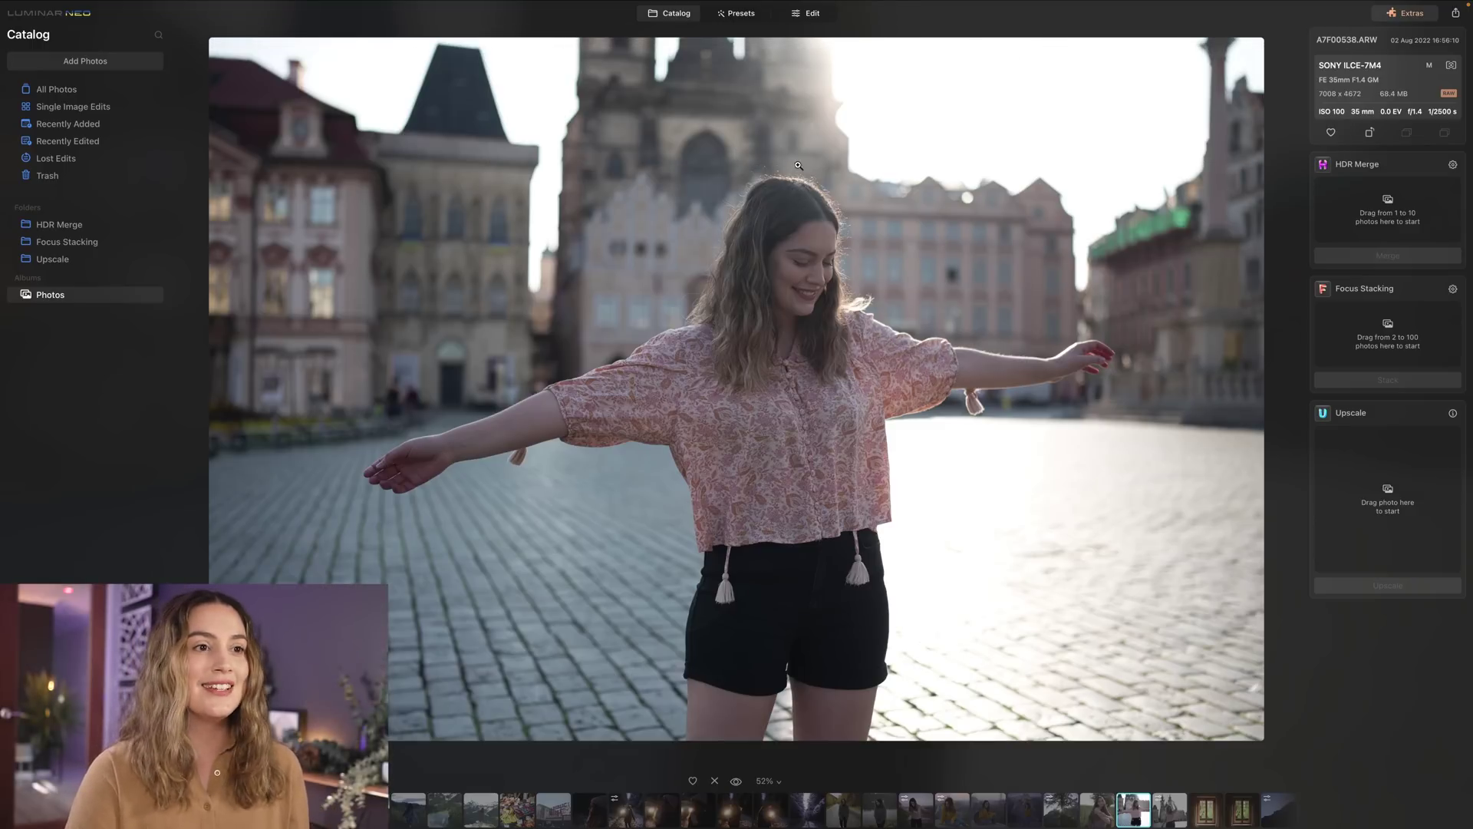
Cut away everything but the woman using Masking > Background Removal AI
click(808, 16)
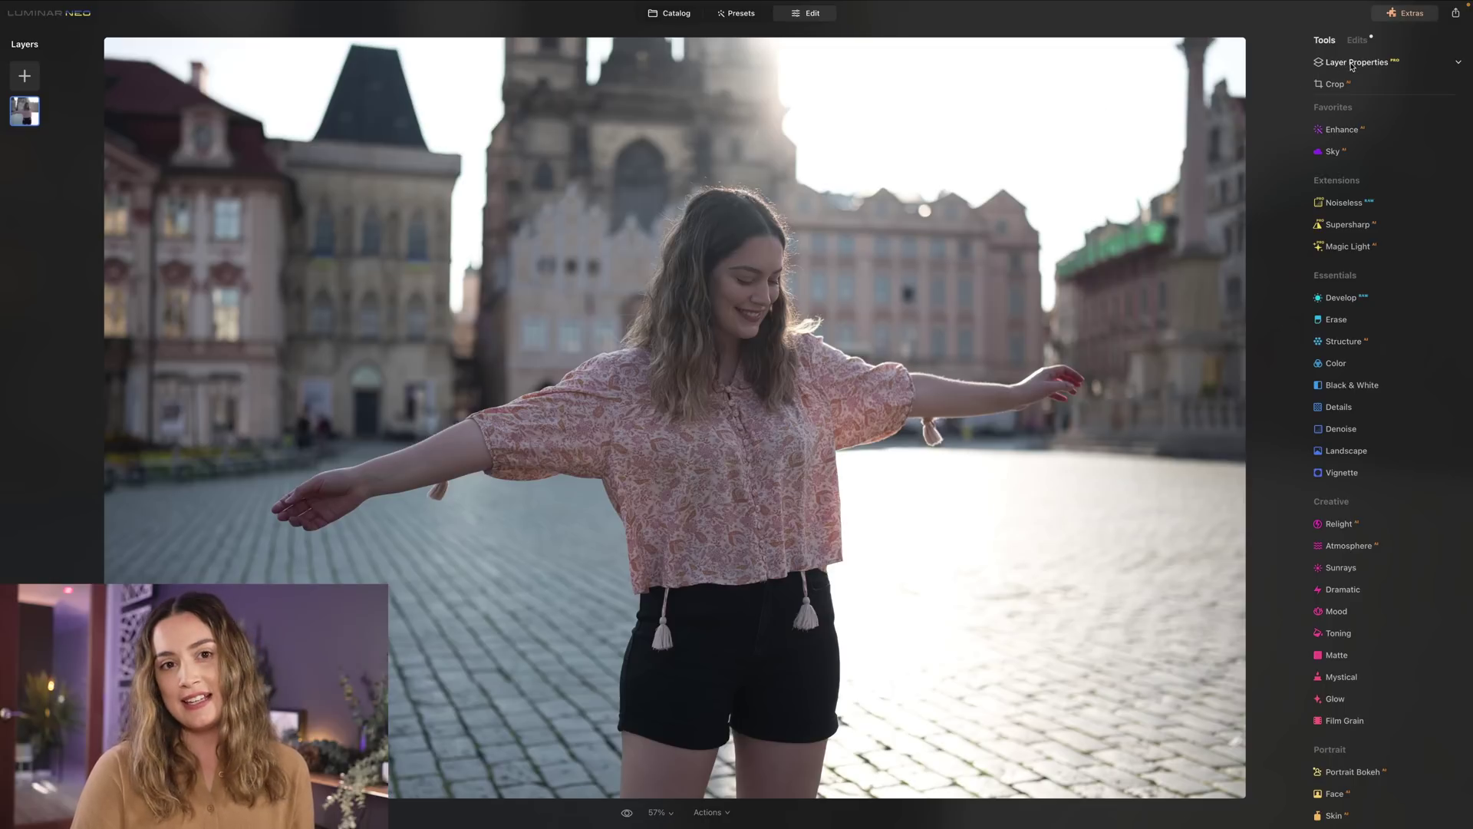
click(1353, 65)
click(1380, 94)
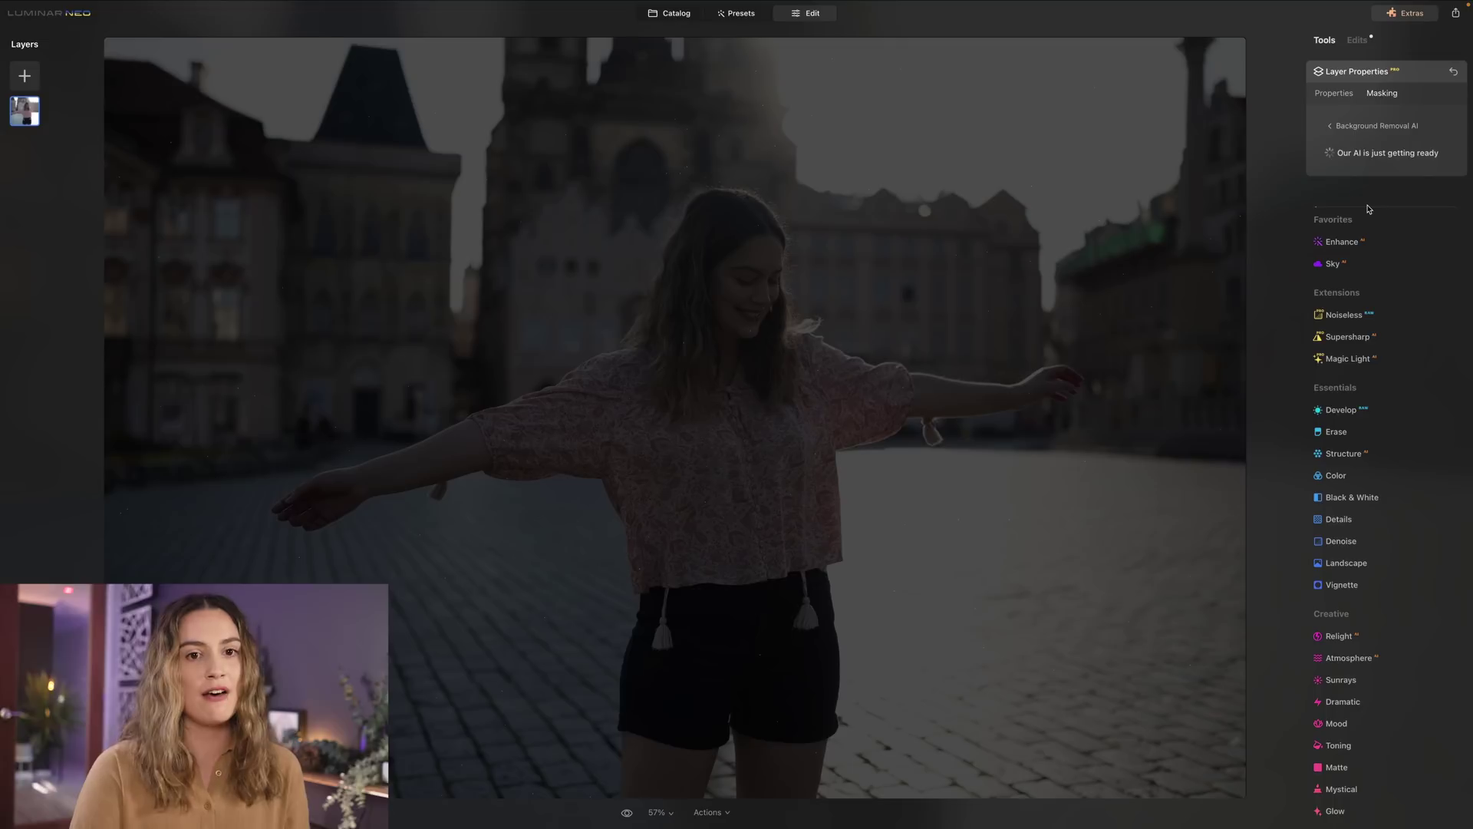
click(1370, 206)
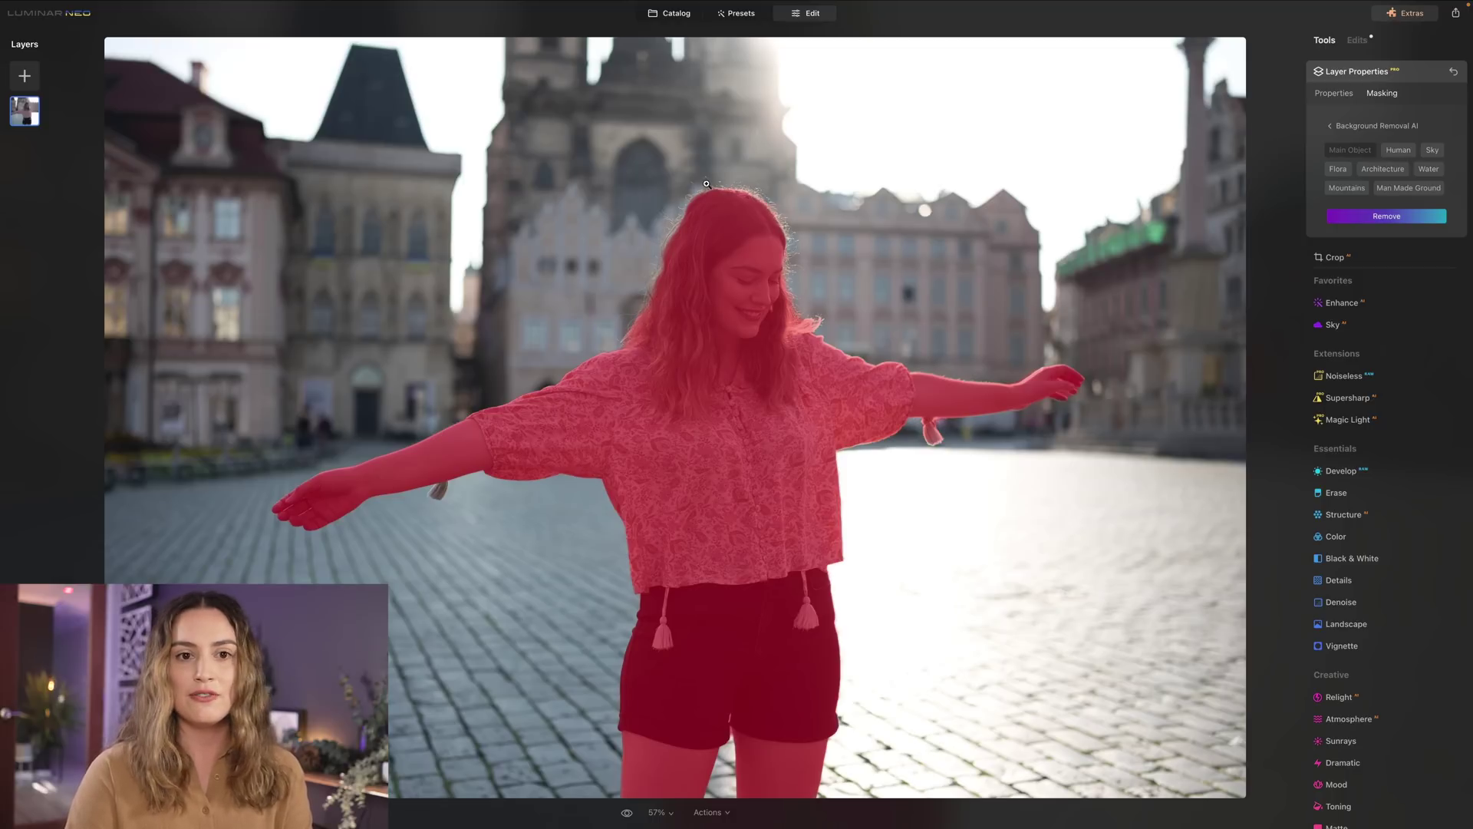
click(1387, 218)
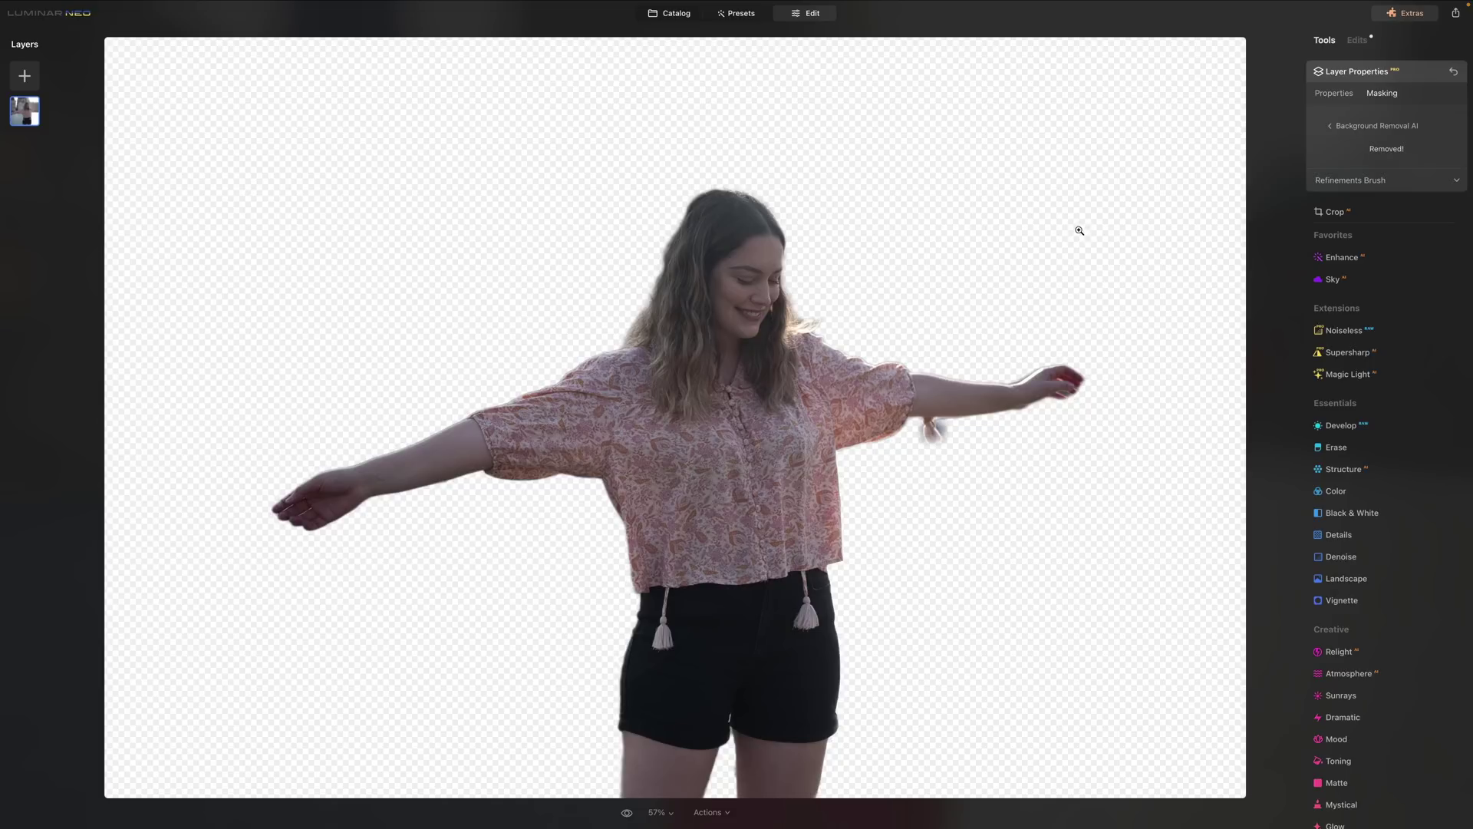
Inspect the cutout in Catalog at 100% zoom, checking the edges around her face
click(677, 14)
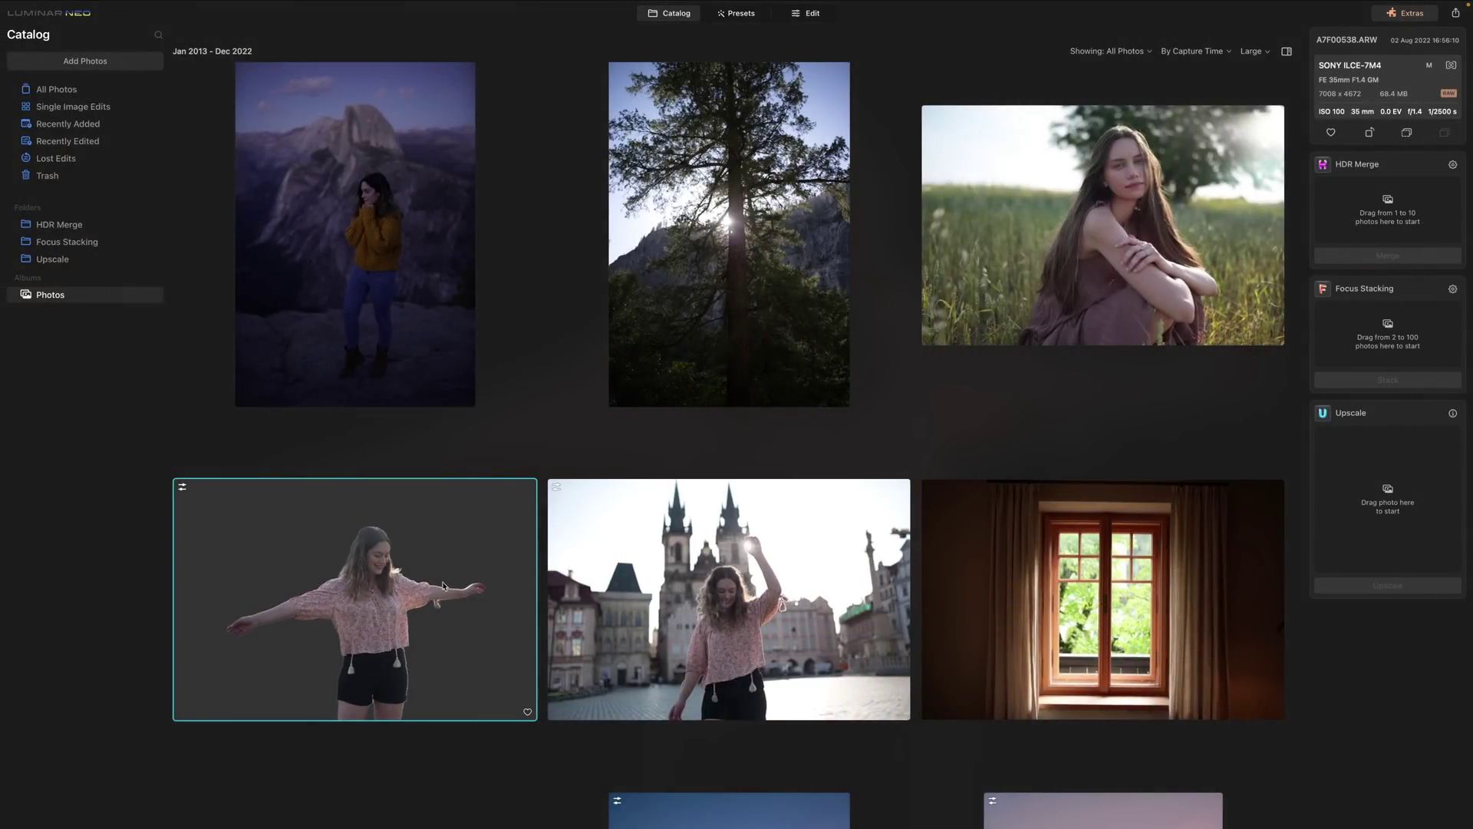
double_click(478, 609)
click(835, 328)
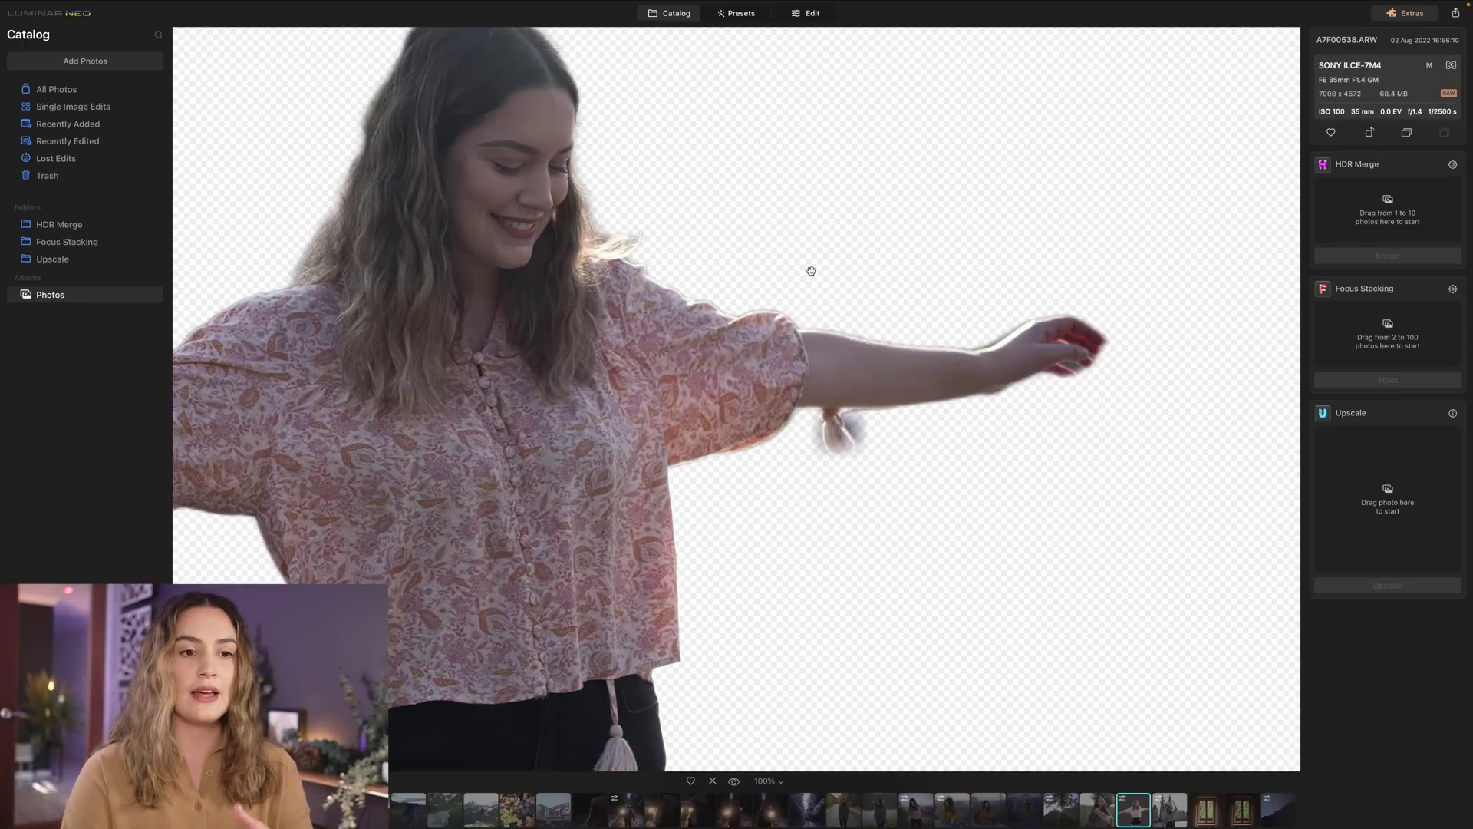
drag(630, 257, 913, 352)
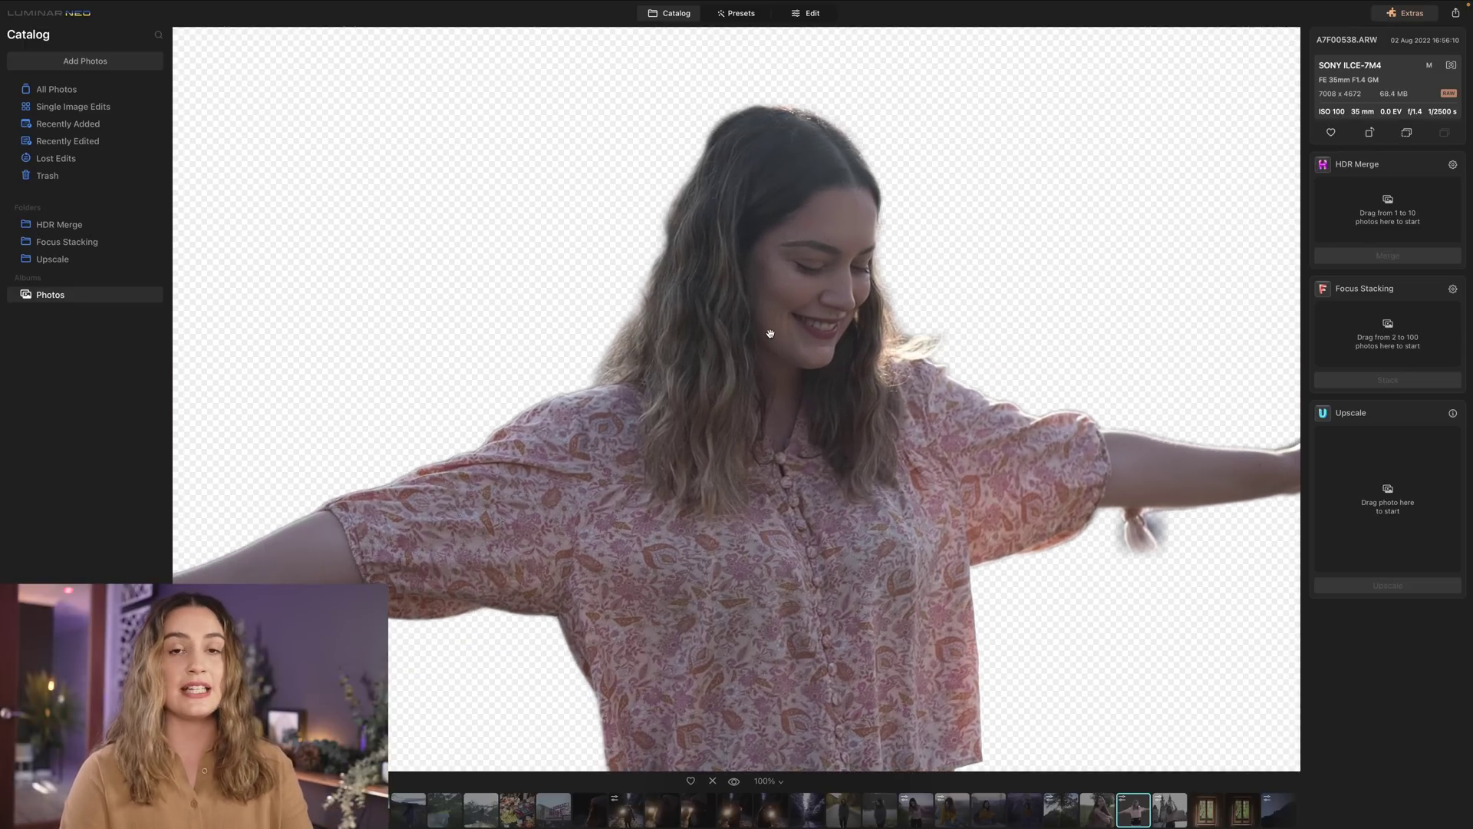
click(798, 359)
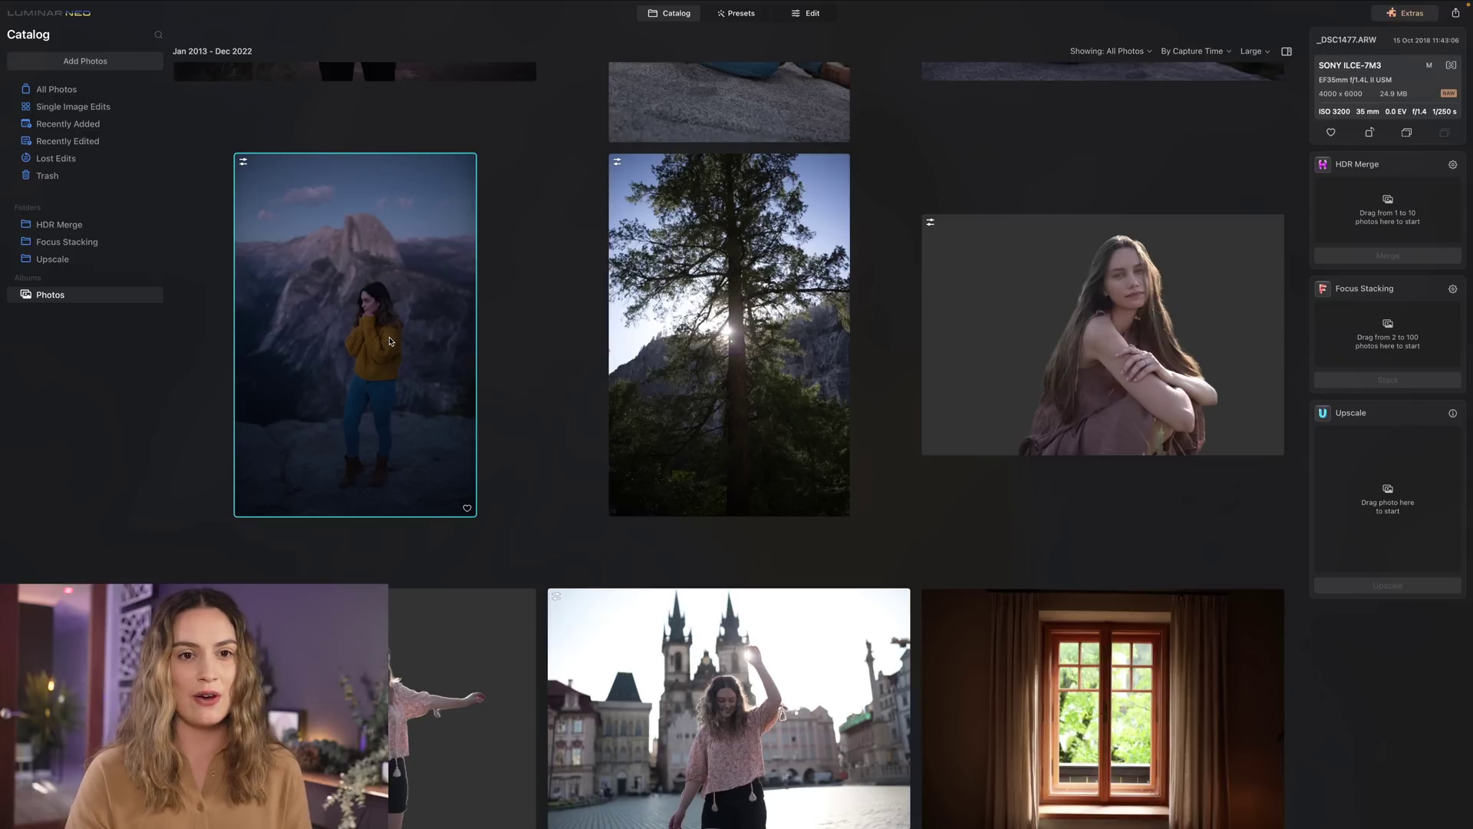
Open the Yosemite night photo and zoom to 100% to inspect the sky noise
double_click(391, 341)
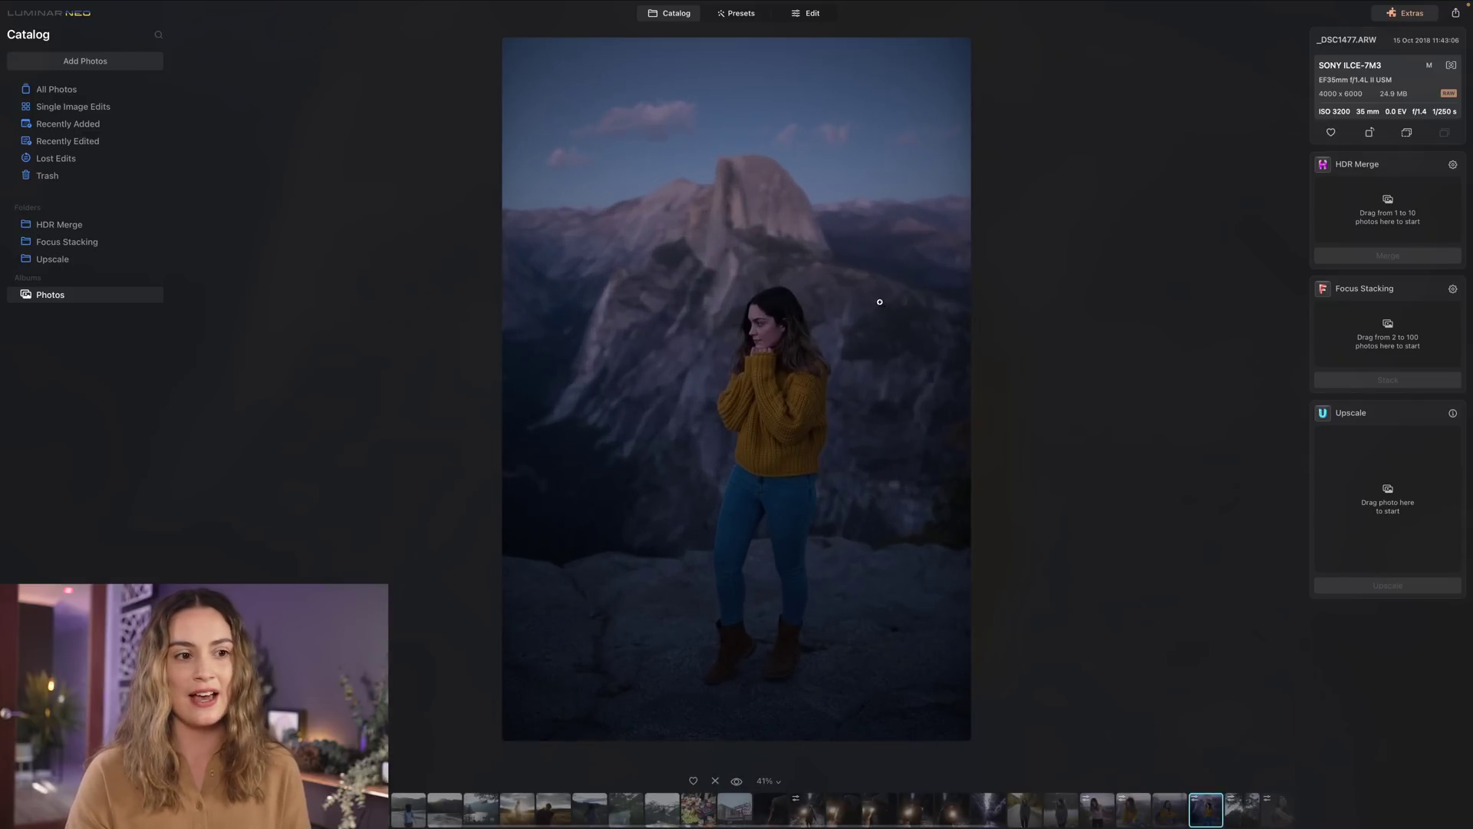
click(879, 298)
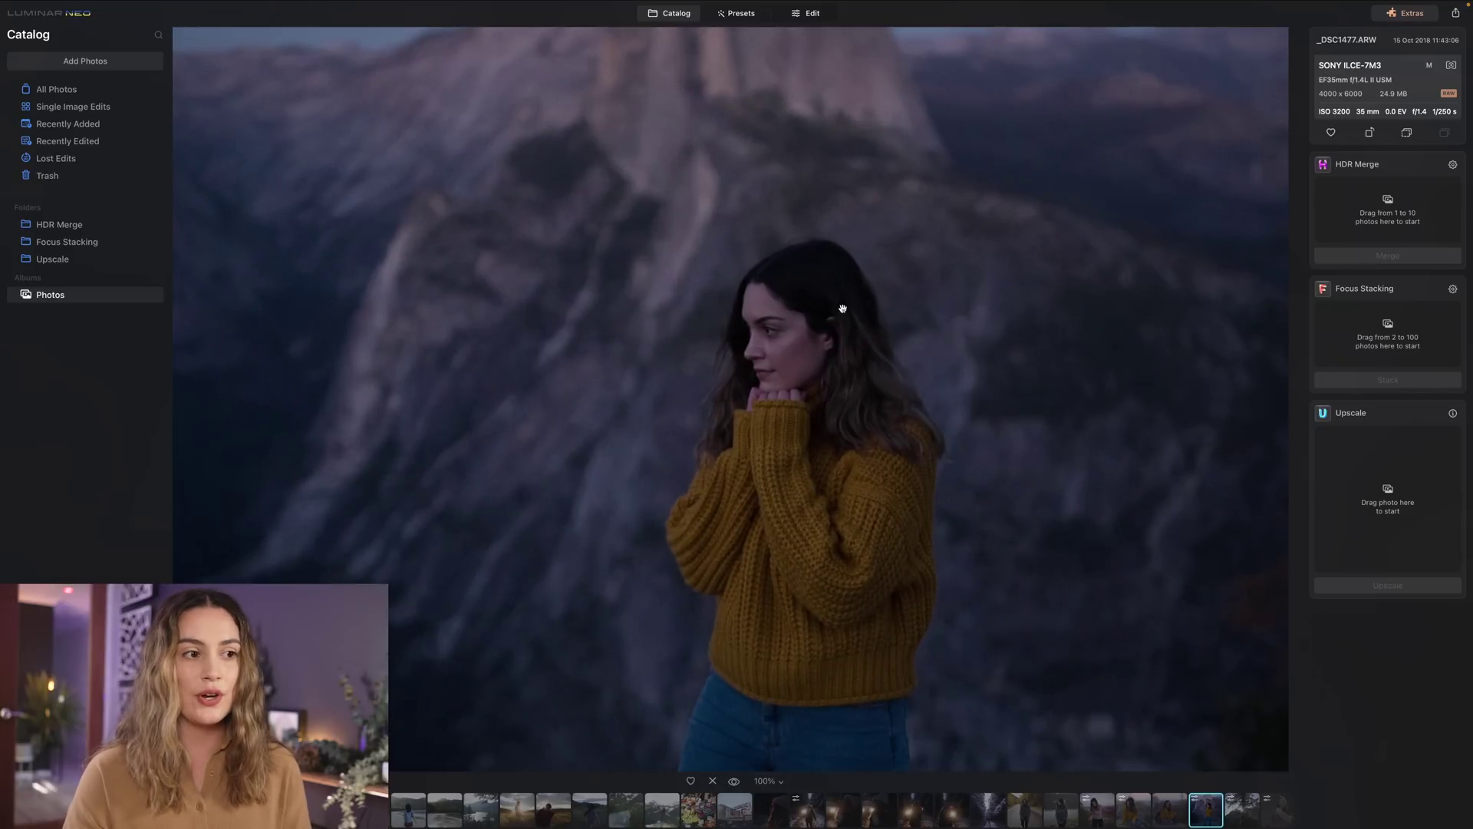
click(829, 291)
click(845, 489)
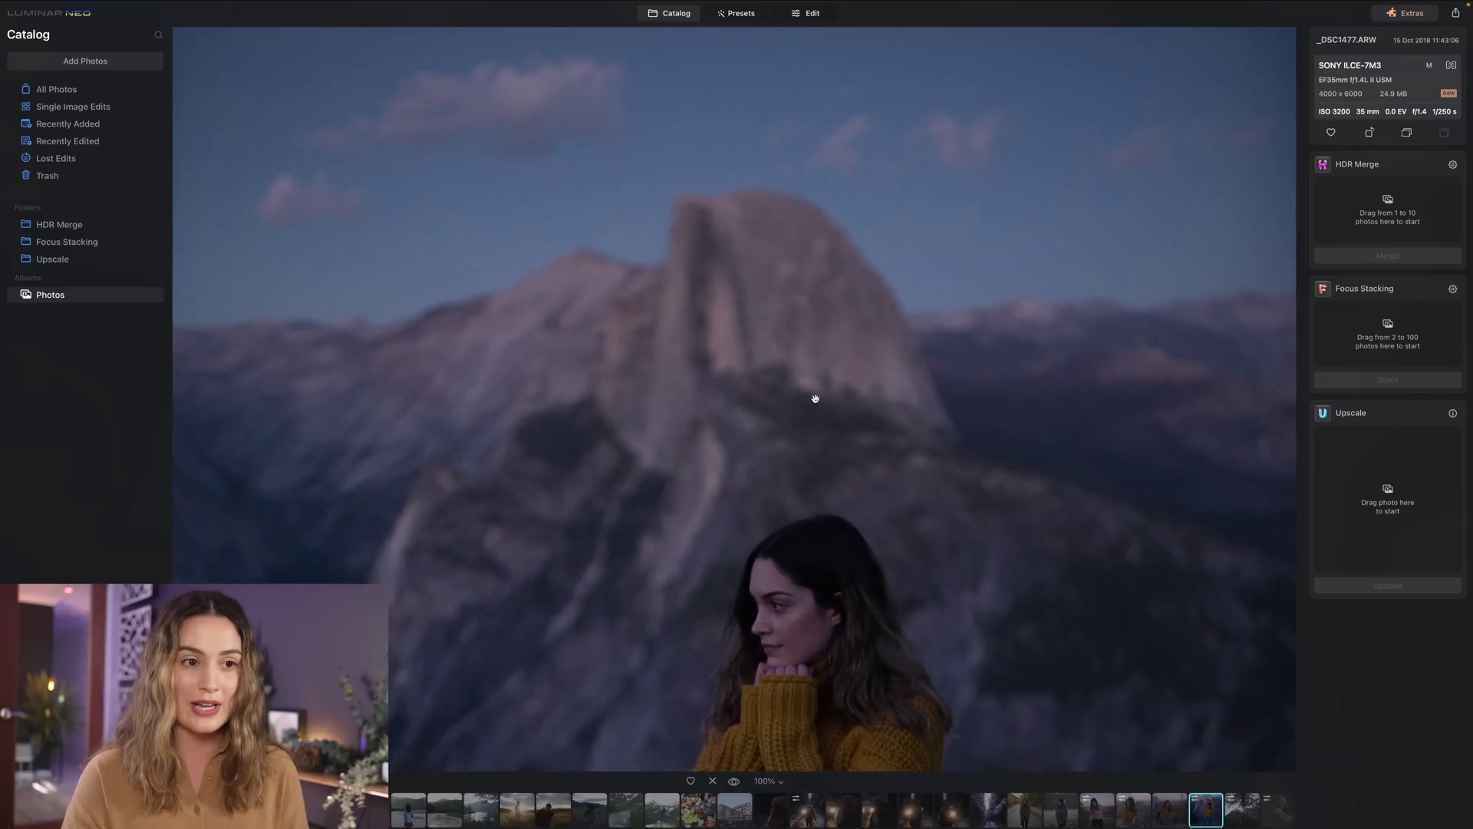
click(813, 399)
Apply Noiseless denoising at the Middle level to the Yosemite photo
click(818, 13)
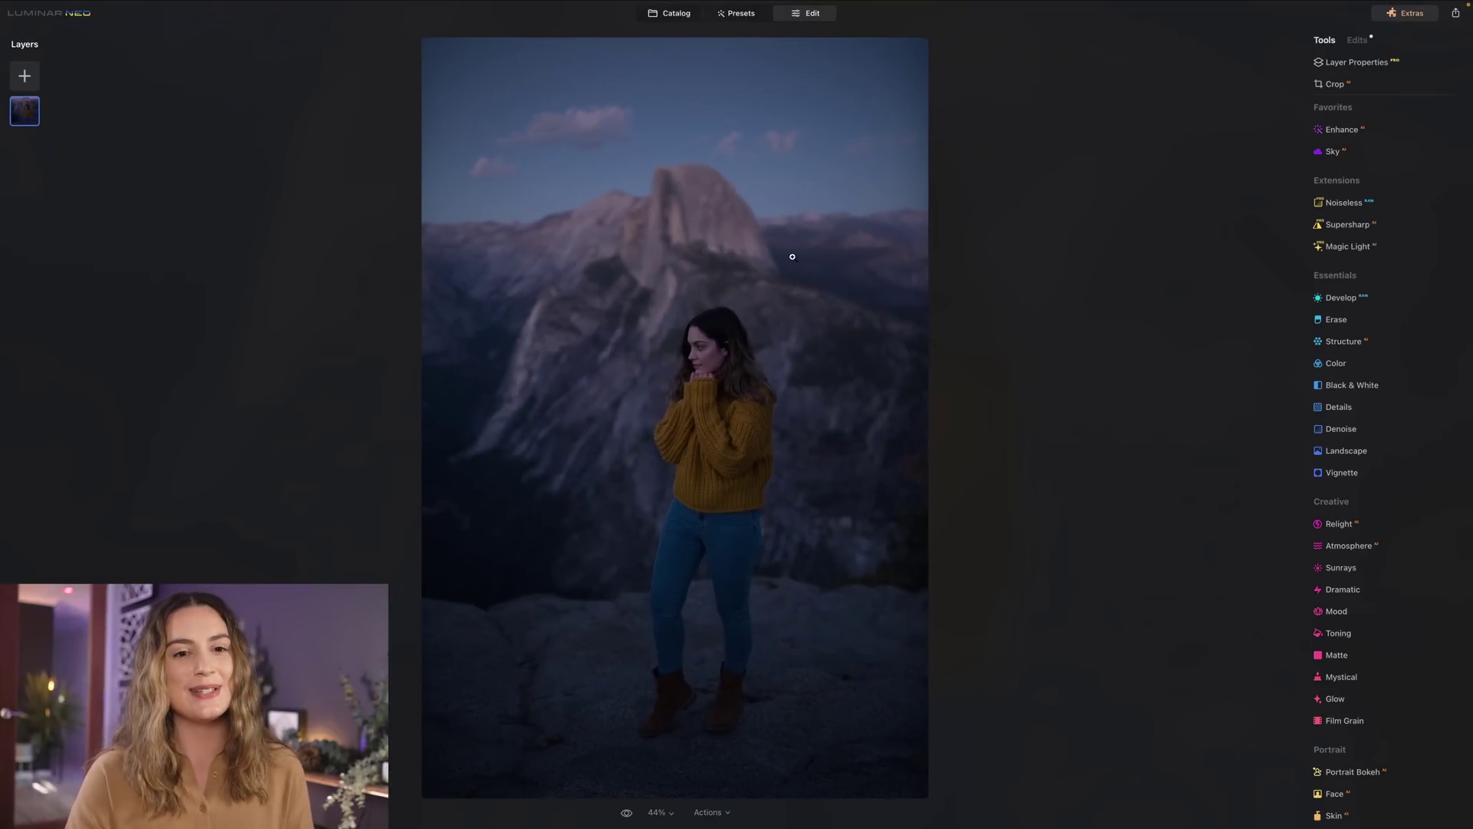
click(1344, 205)
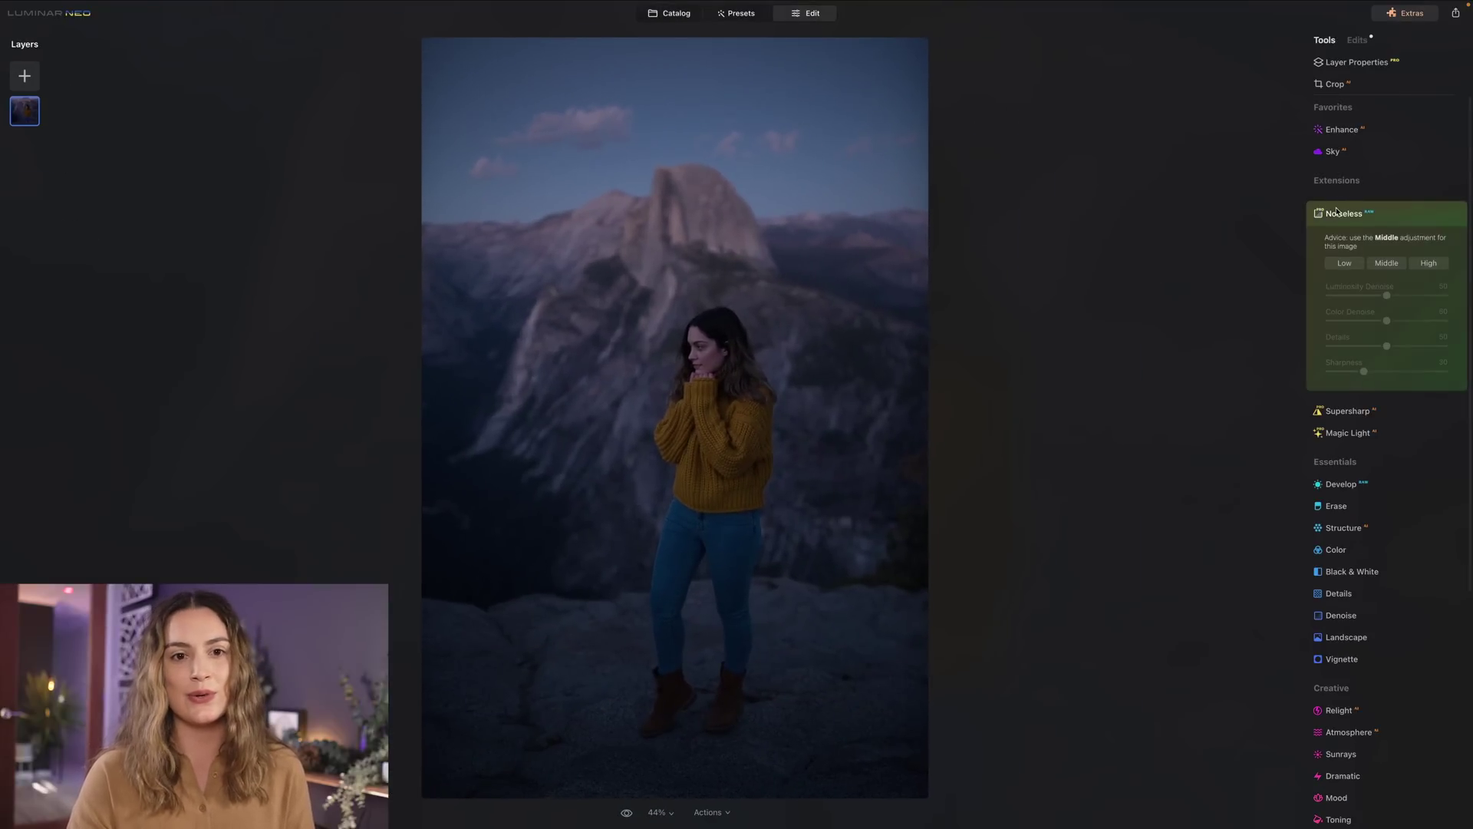
click(1389, 264)
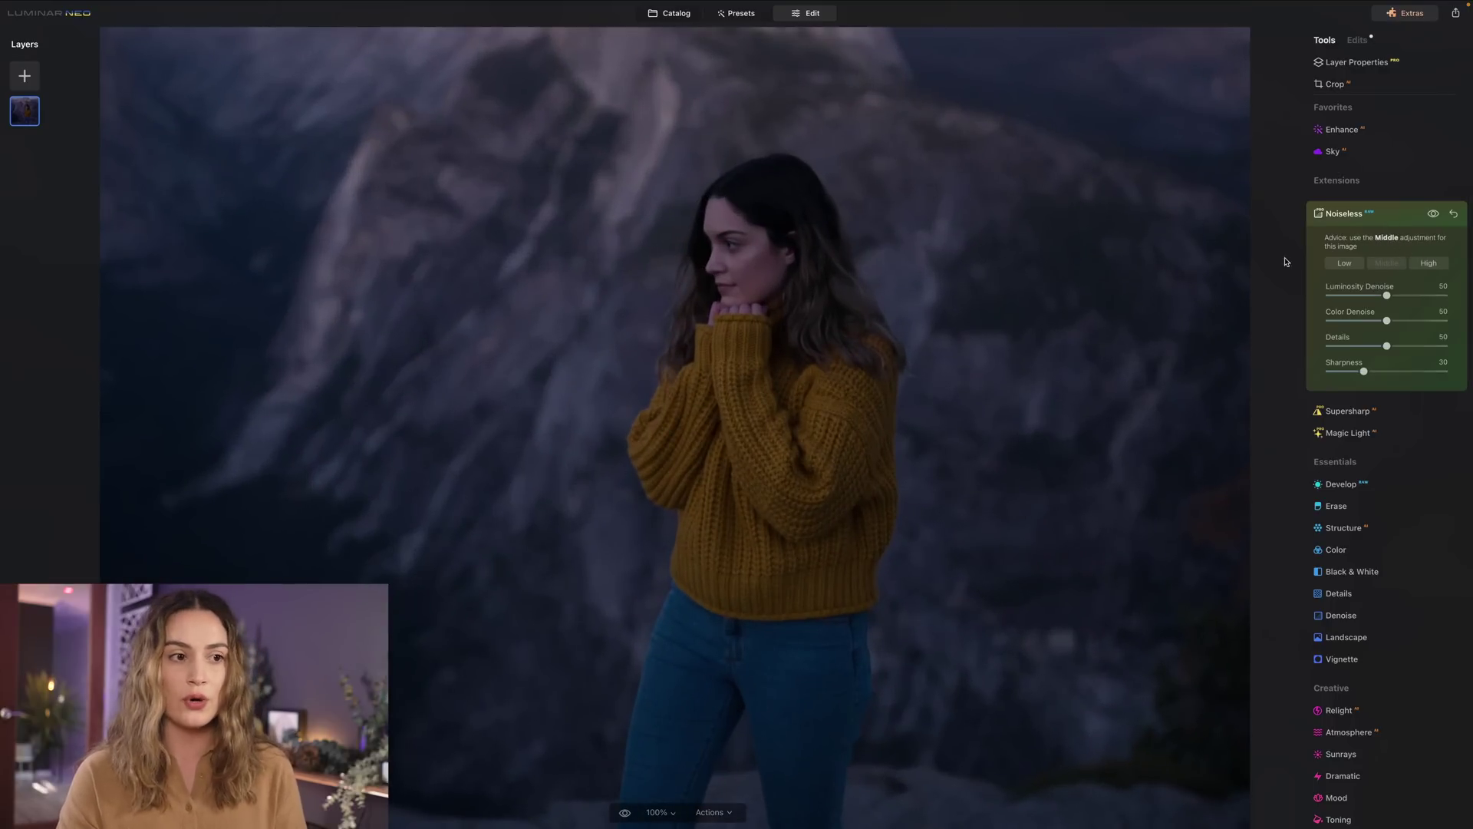
scroll(944, 325, down, 2)
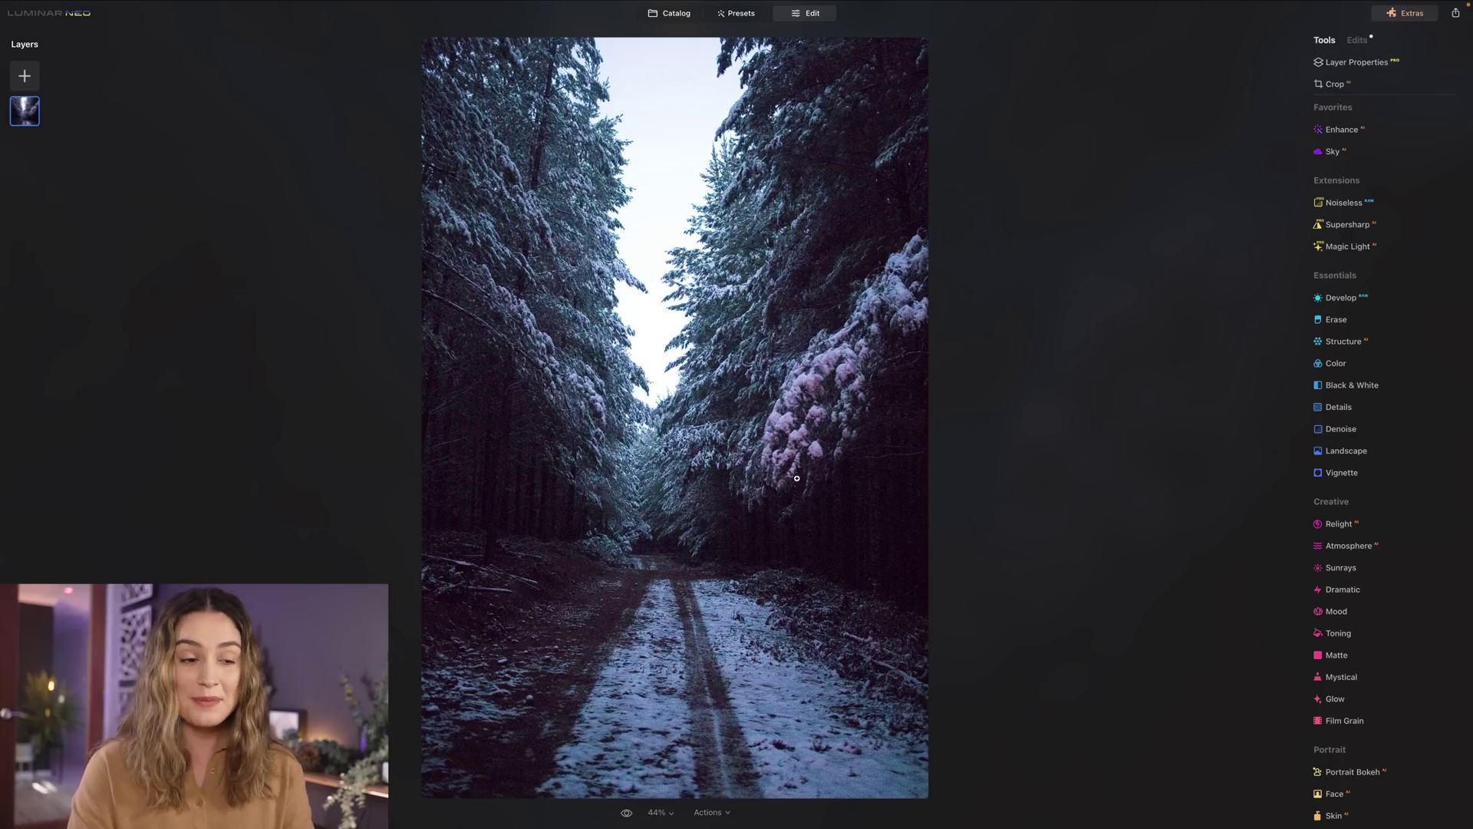
Zoom to 100% on the snowy road and apply Noiseless High with Luminosity Denoise at 100
click(790, 517)
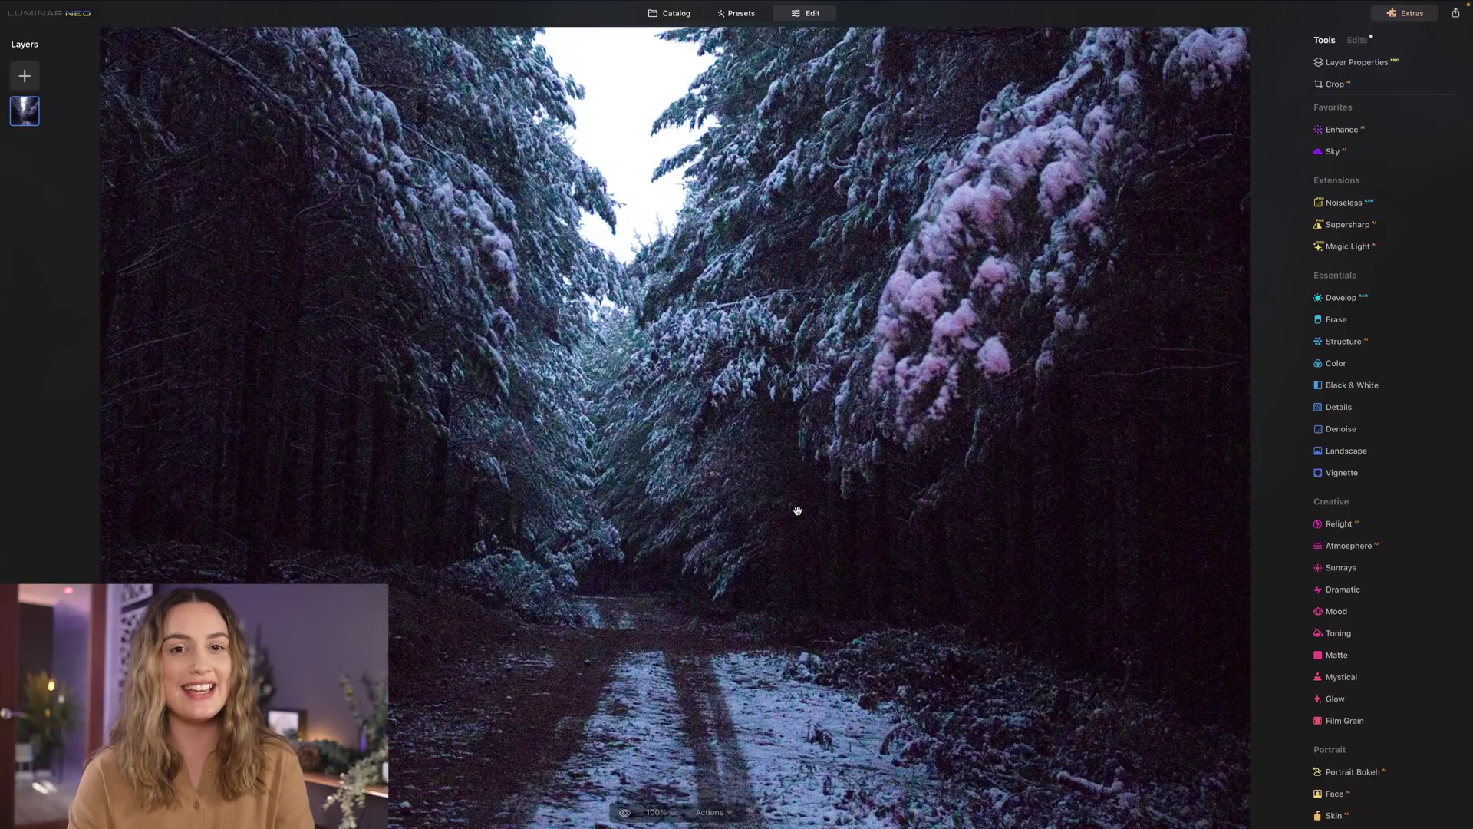
drag(720, 529, 755, 219)
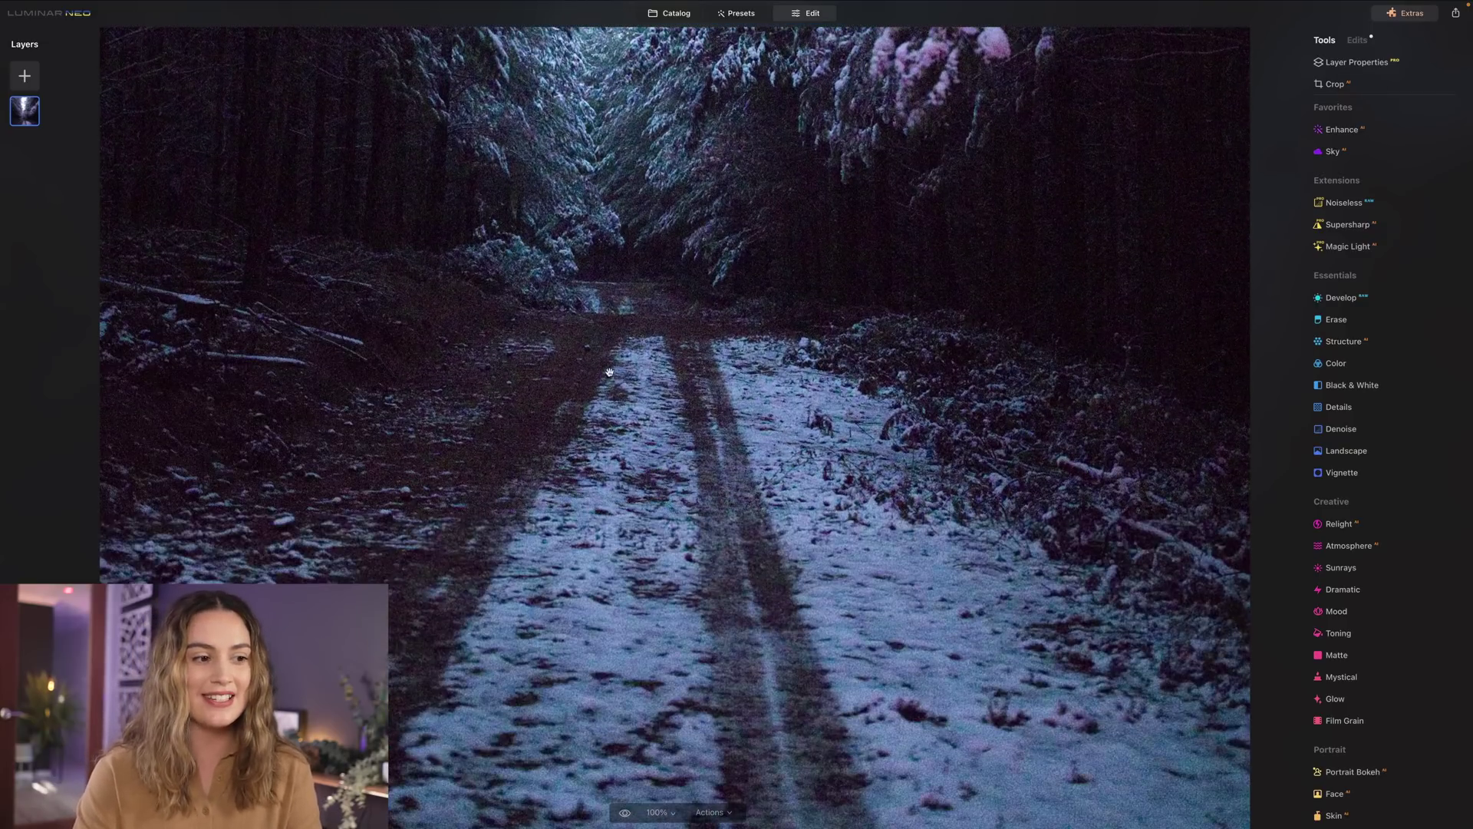
drag(579, 384, 959, 396)
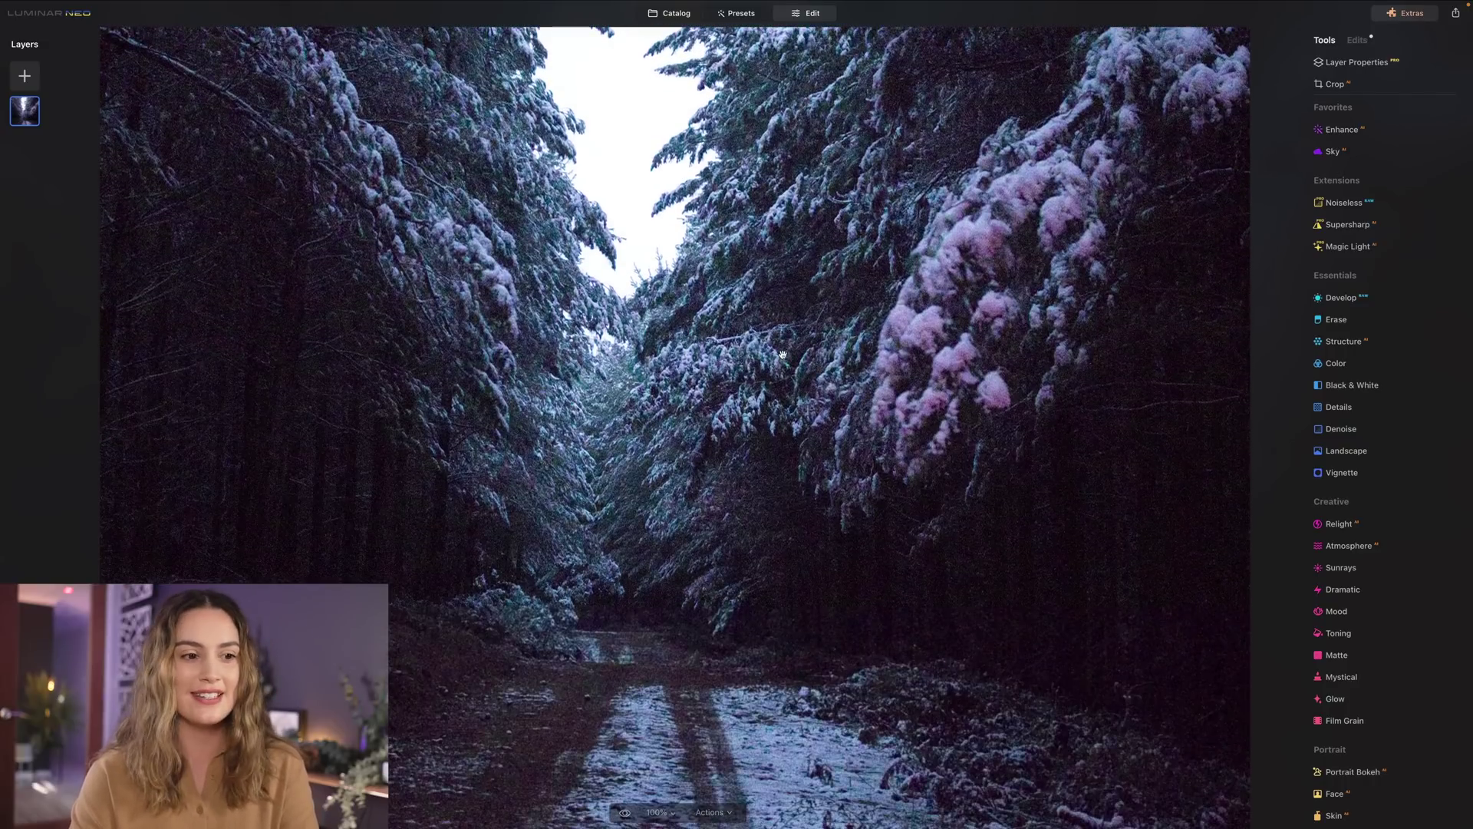
click(1381, 203)
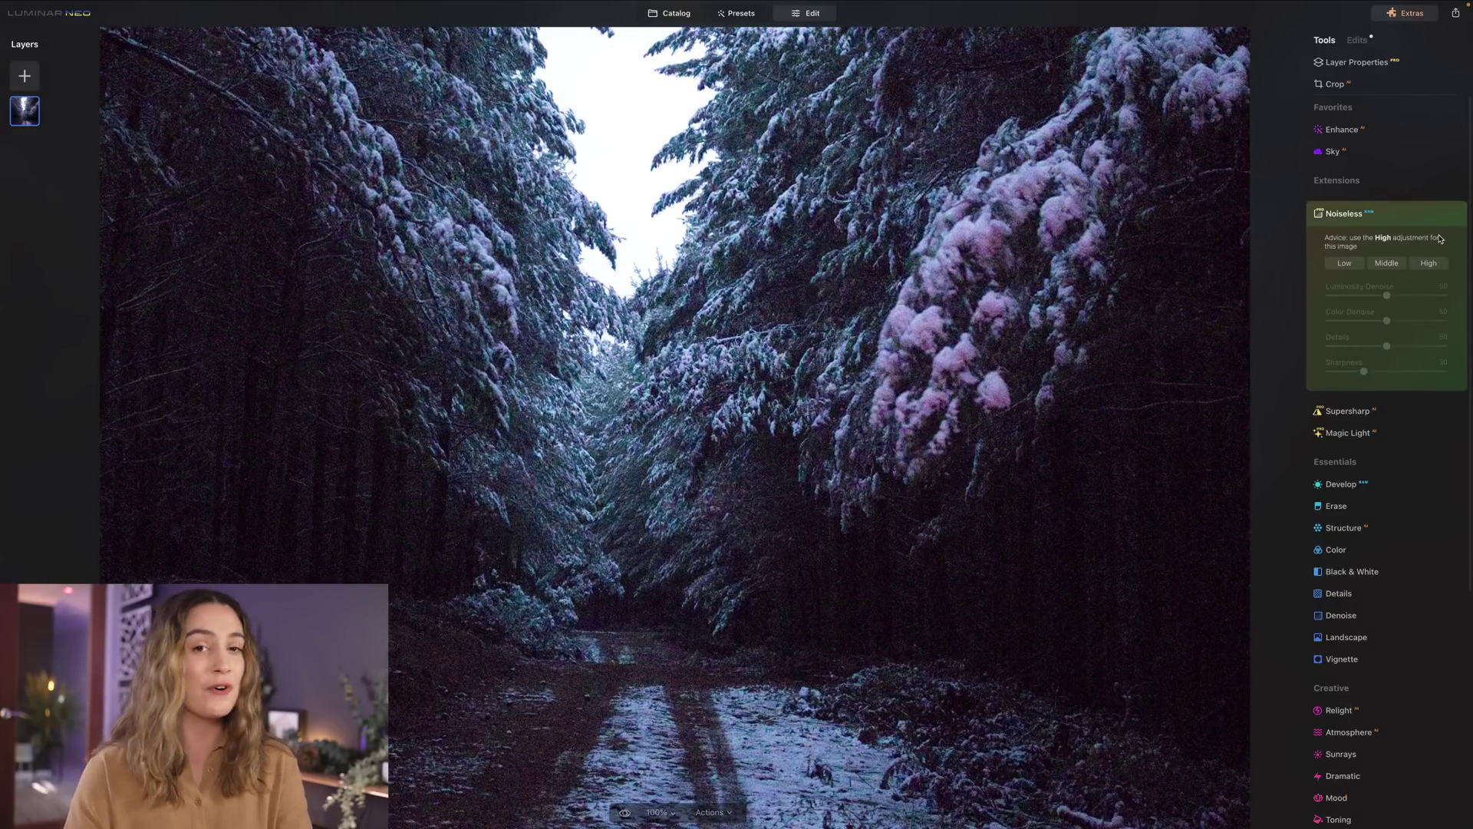
click(1432, 264)
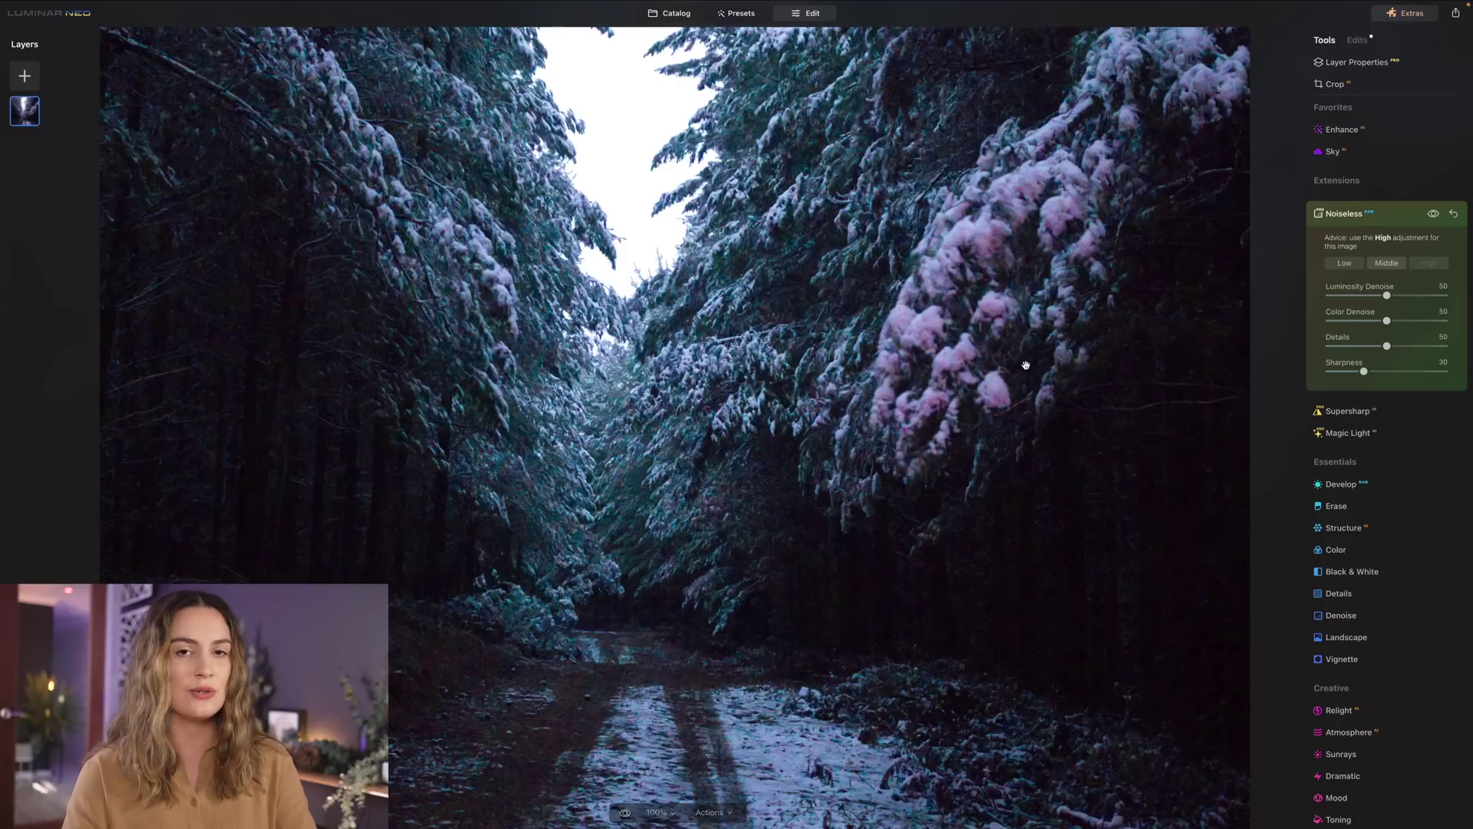
drag(769, 559, 795, 402)
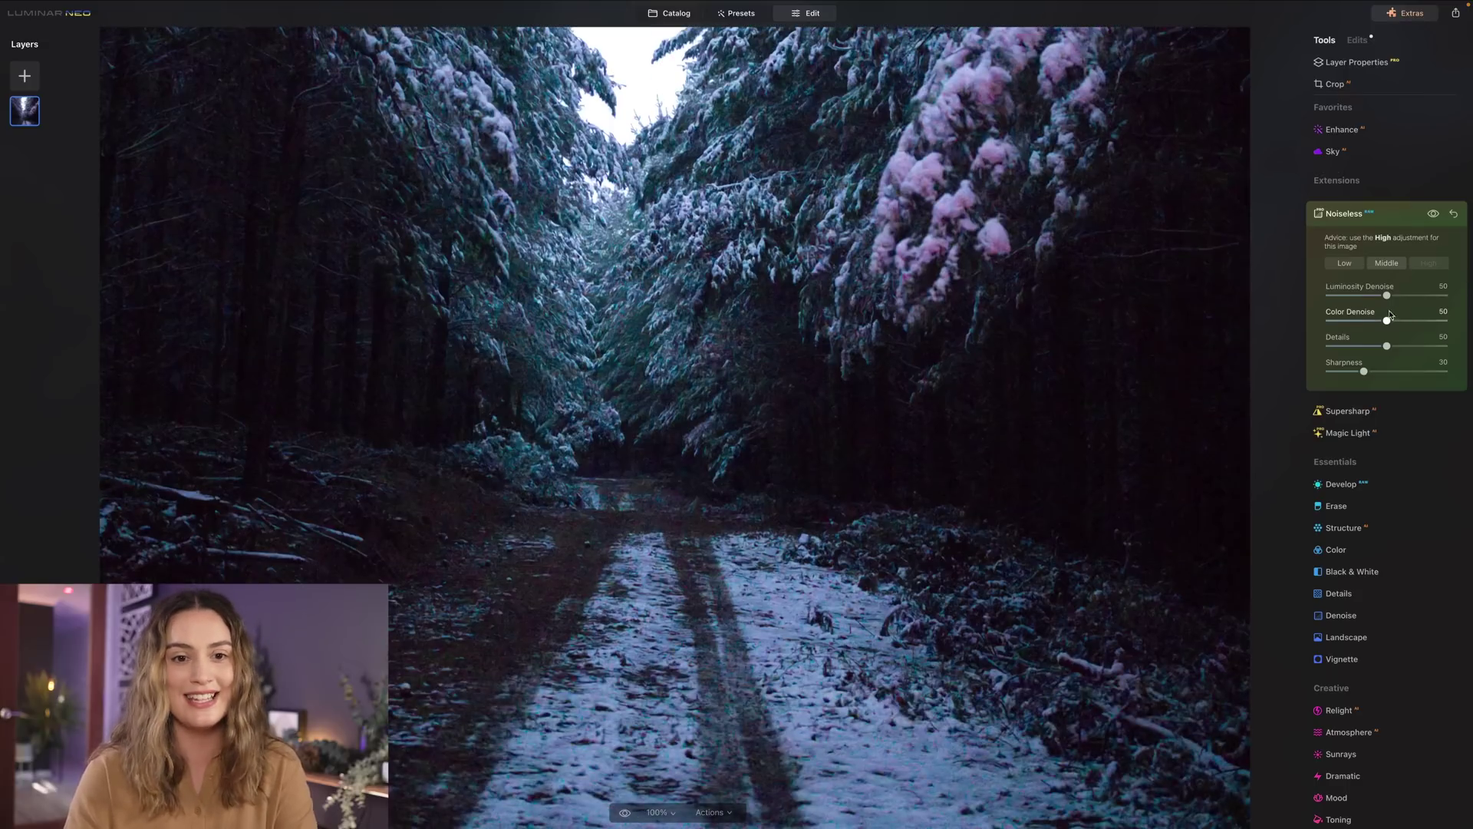
mouse_move(1387, 321)
mouse_down()
mouse_move(1417, 321)
mouse_move(1366, 304)
mouse_move(1372, 346)
mouse_move(1400, 372)
mouse_move(1379, 371)
mouse_move(1382, 346)
mouse_up()
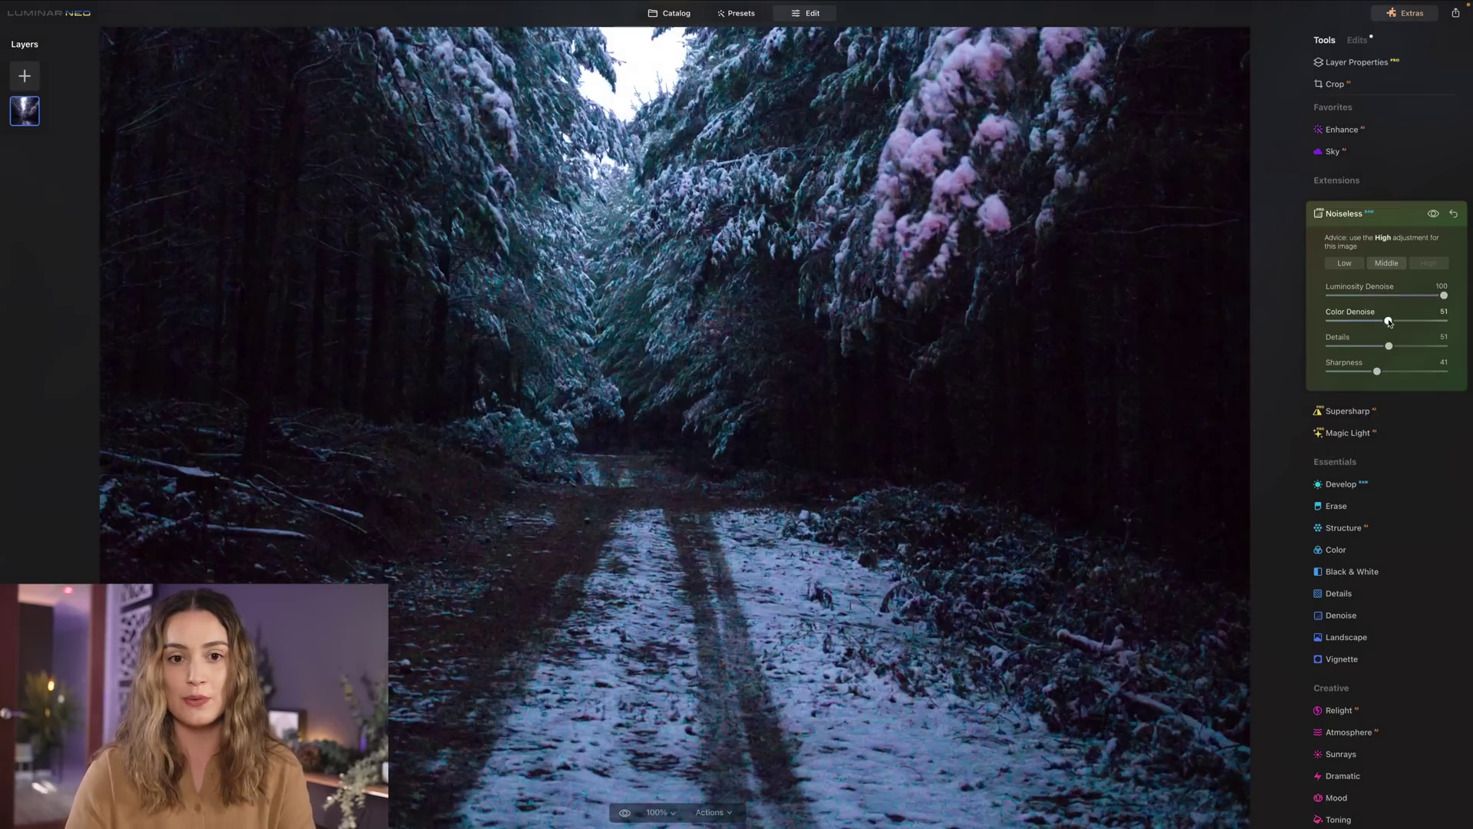
Raise the Noiseless Color Denoise, Details and Sharpness sliders to 100 each
drag(1390, 322, 1446, 320)
drag(1389, 346, 1471, 375)
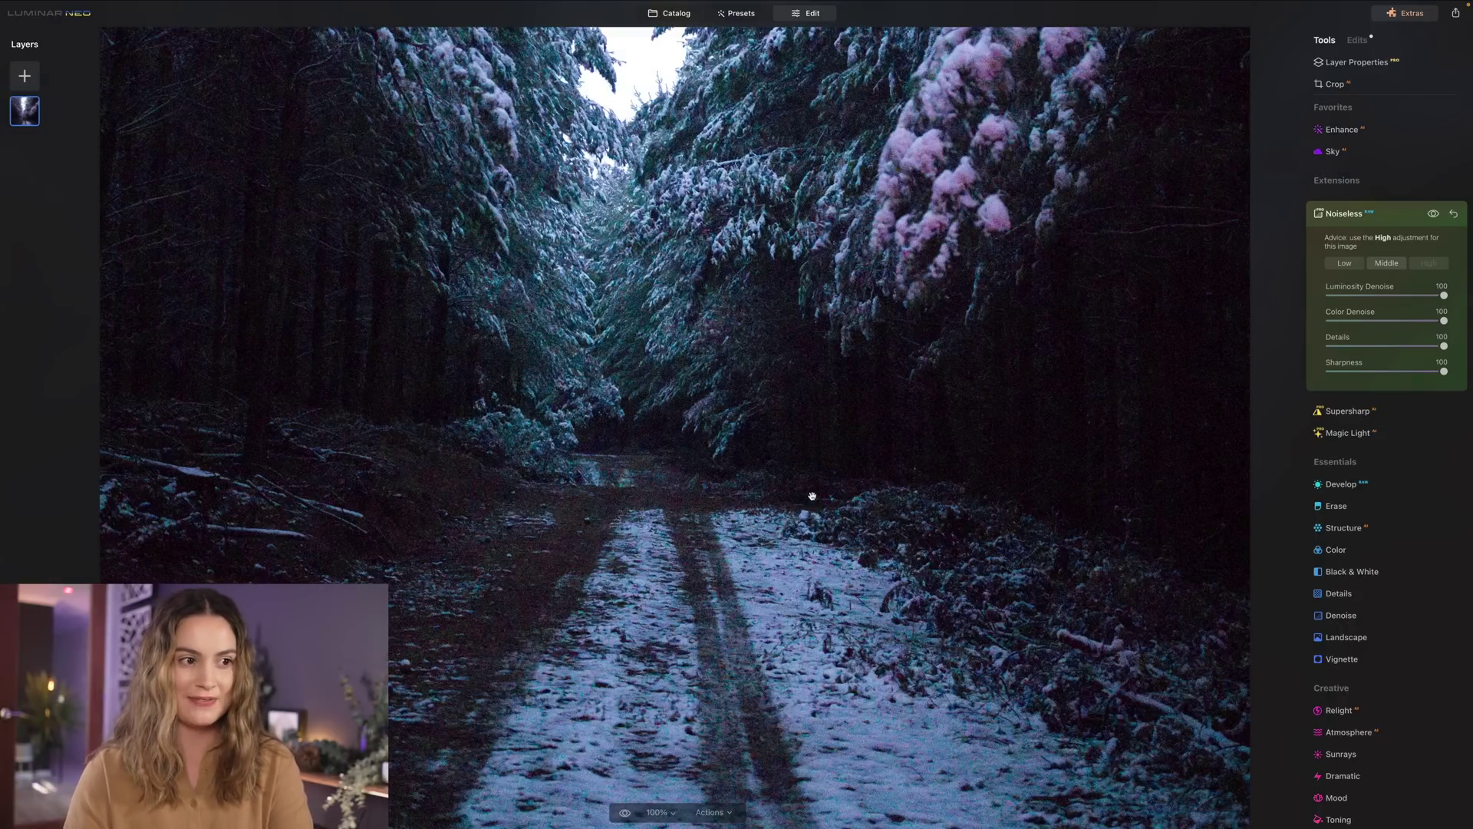
drag(666, 462, 673, 360)
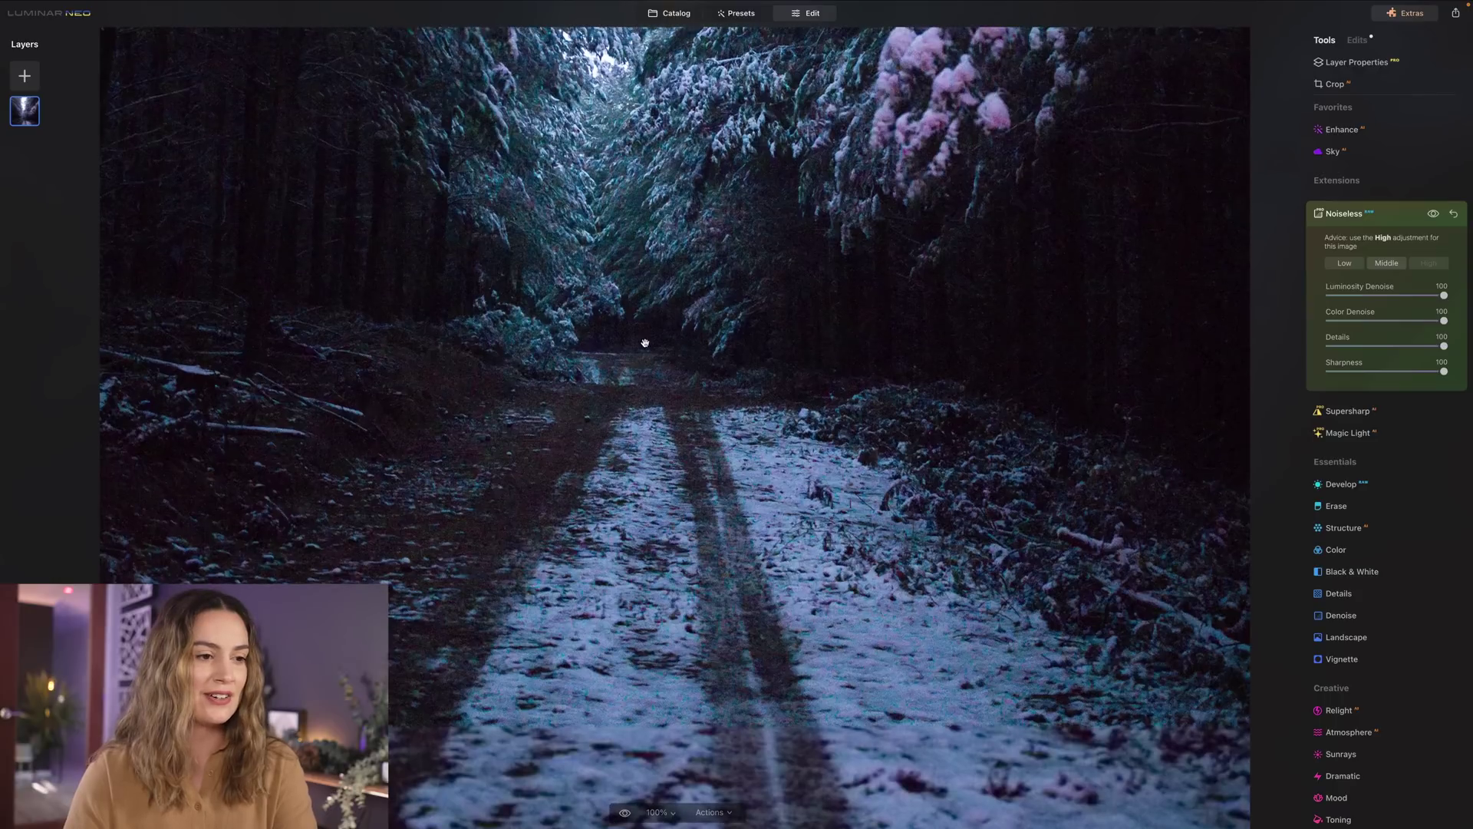